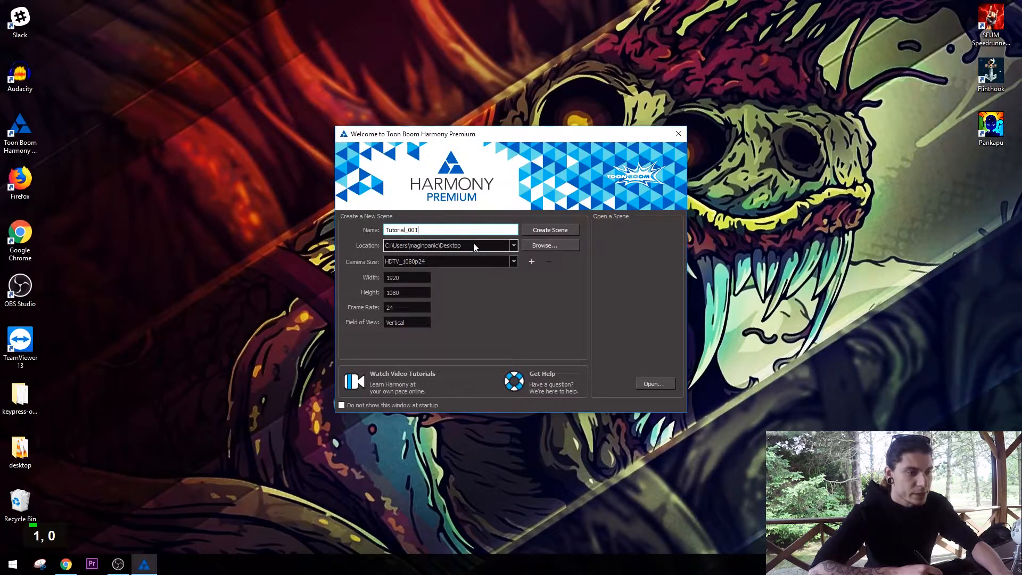
Create the scene Tutorial_001 on the Desktop with the HDTV_1080p24 camera size.
{"action": "left_click", "coordinate": [514, 262]}
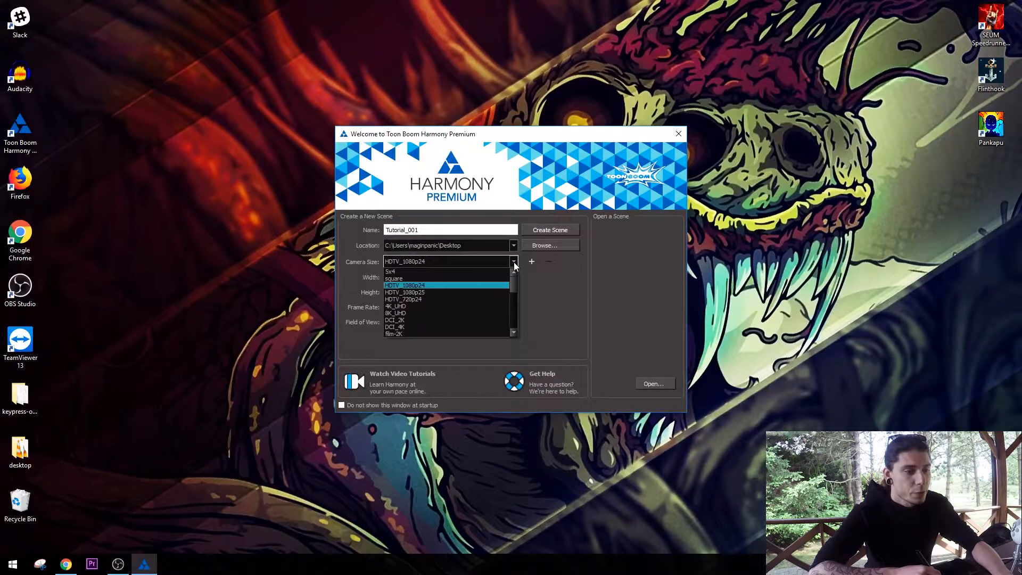
{"action": "mouse_move", "coordinate": [515, 282]}
{"action": "left_mouse_down"}
{"action": "mouse_move", "coordinate": [516, 318]}
{"action": "mouse_move", "coordinate": [516, 267]}
{"action": "left_mouse_up"}
{"action": "left_click", "coordinate": [473, 290]}
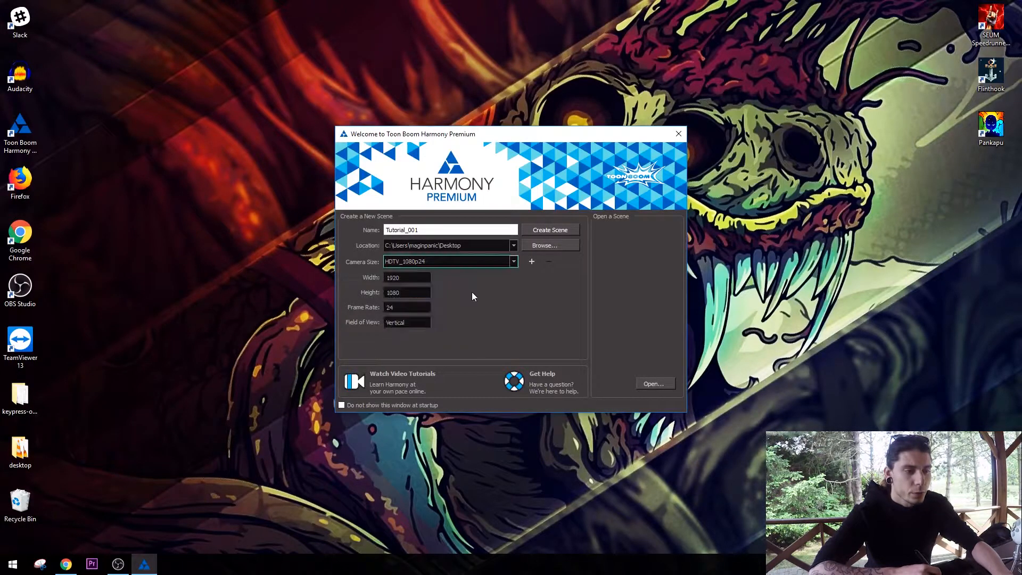
{"action": "left_click", "coordinate": [565, 231]}
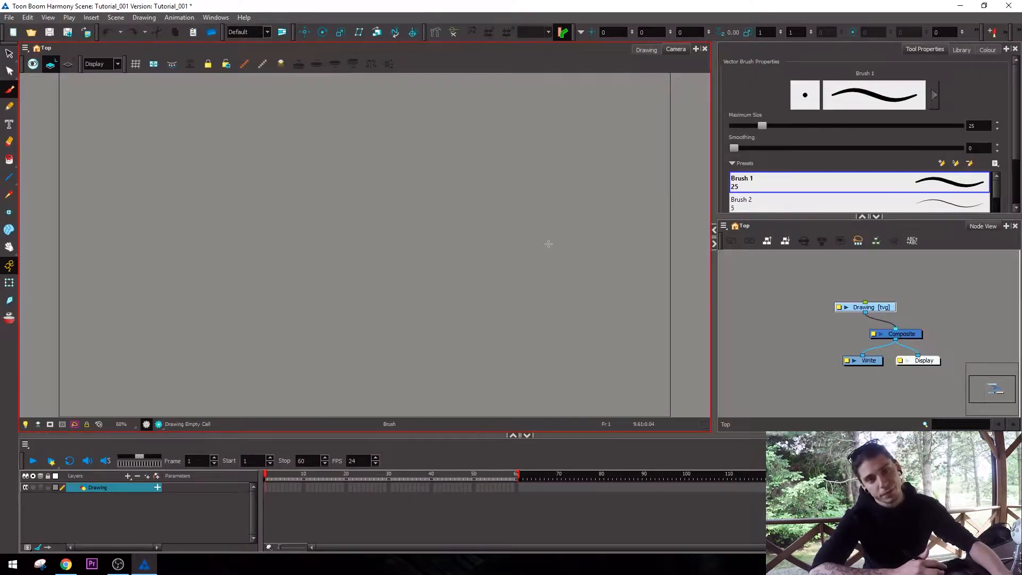
Open the Tutorial_001 scene folder on the desktop and examine its contents.
{"action": "left_click", "coordinate": [735, 294]}
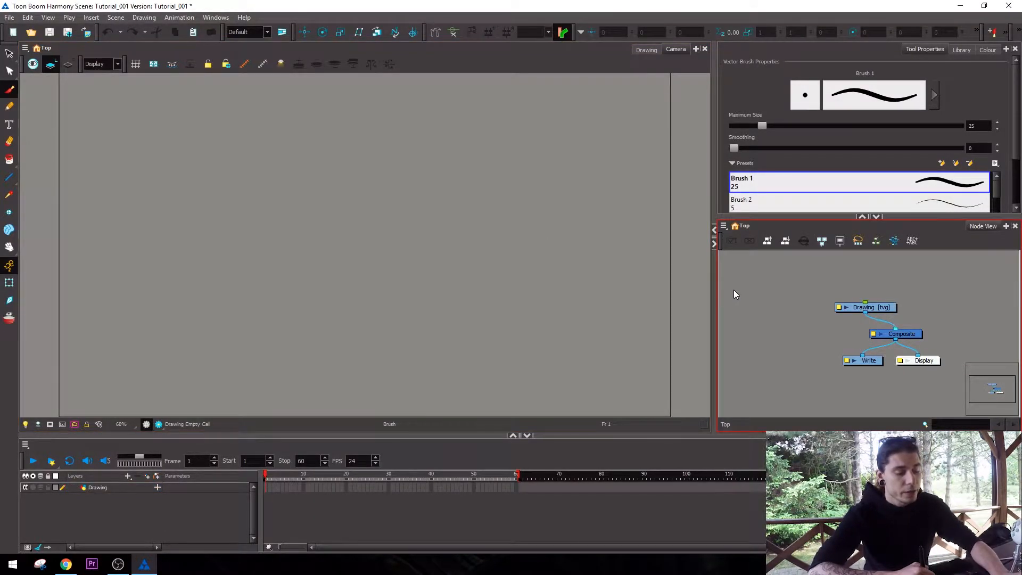
{"action": "left_click_drag", "start_coordinate": [669, 7], "coordinate": [669, 89]}
{"action": "double_click", "coordinate": [60, 20]}
{"action": "left_click_drag", "start_coordinate": [665, 178], "coordinate": [590, 93]}
{"action": "left_click", "coordinate": [637, 167]}
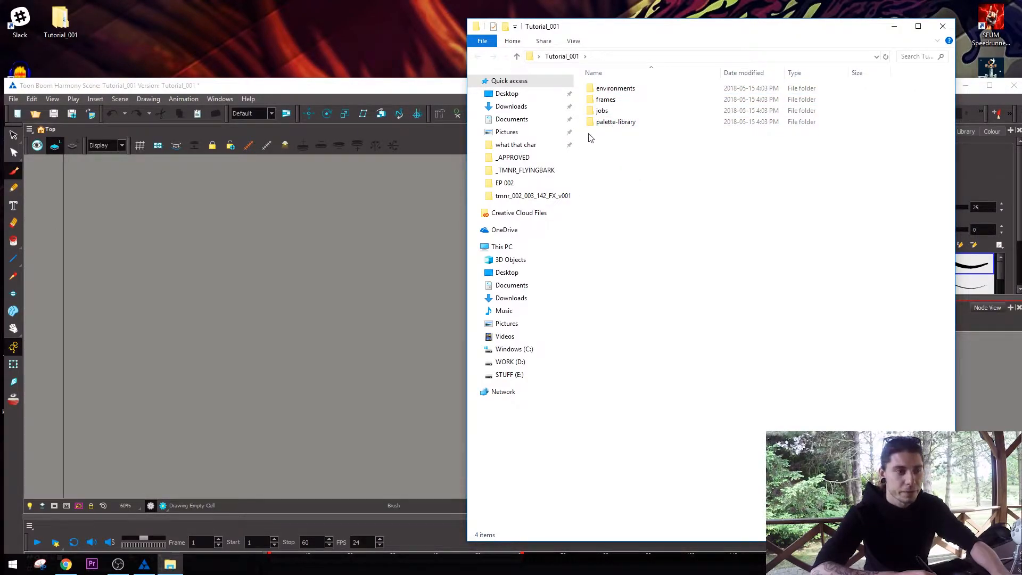
Save the scene, check the Tutorial_001 XSTAGE file in the scene folder, and return to the maximized scene window.
{"action": "left_click", "coordinate": [437, 83]}
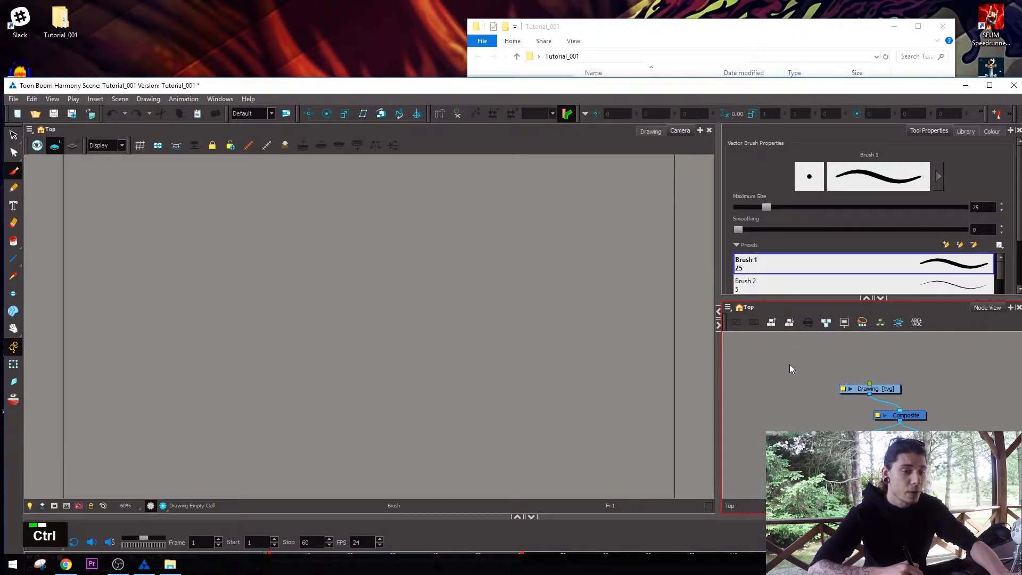
{"action": "key", "text": "ctrl+s"}
{"action": "left_click", "coordinate": [739, 24]}
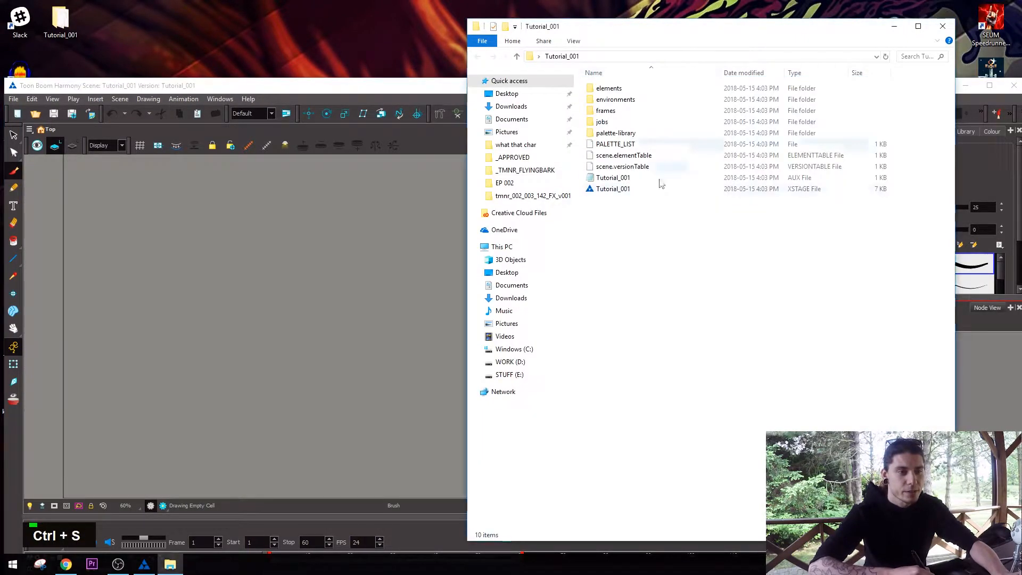
{"action": "left_click", "coordinate": [617, 189]}
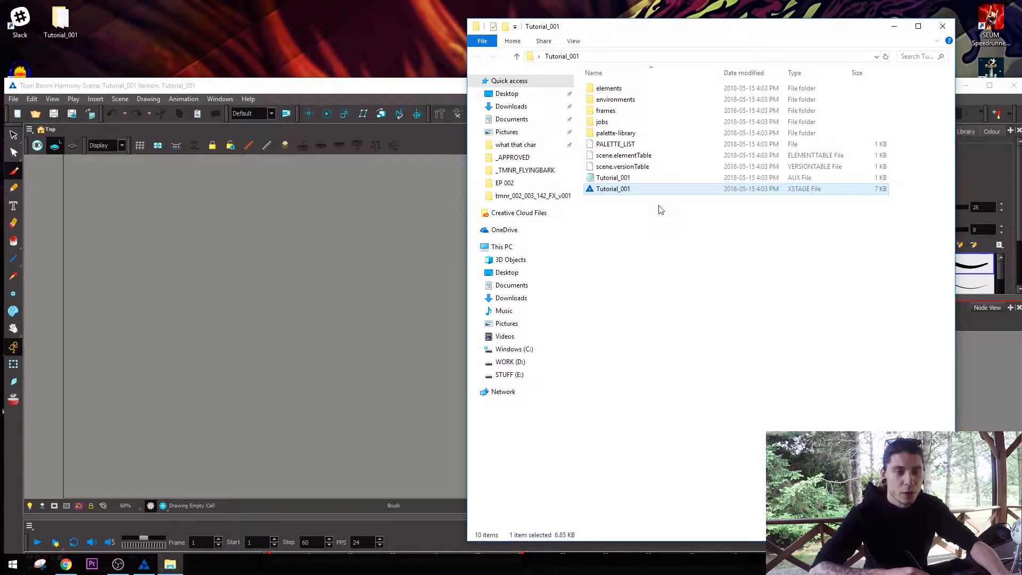
{"action": "left_click", "coordinate": [942, 26]}
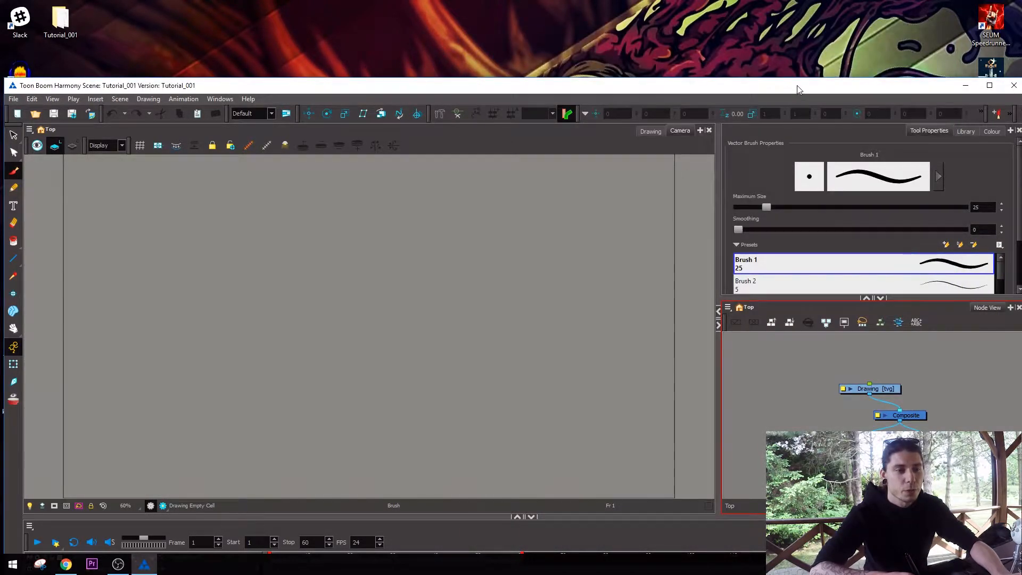
{"action": "double_click", "coordinate": [797, 89]}
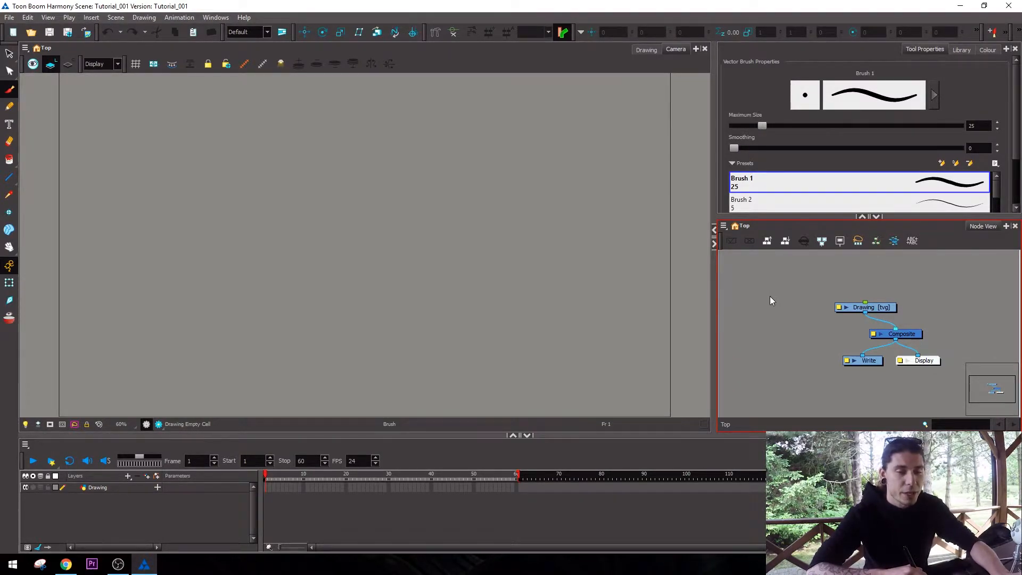
Open the preferences and choose the Toon Boom Harmony shortcut set.
{"action": "left_click", "coordinate": [9, 17]}
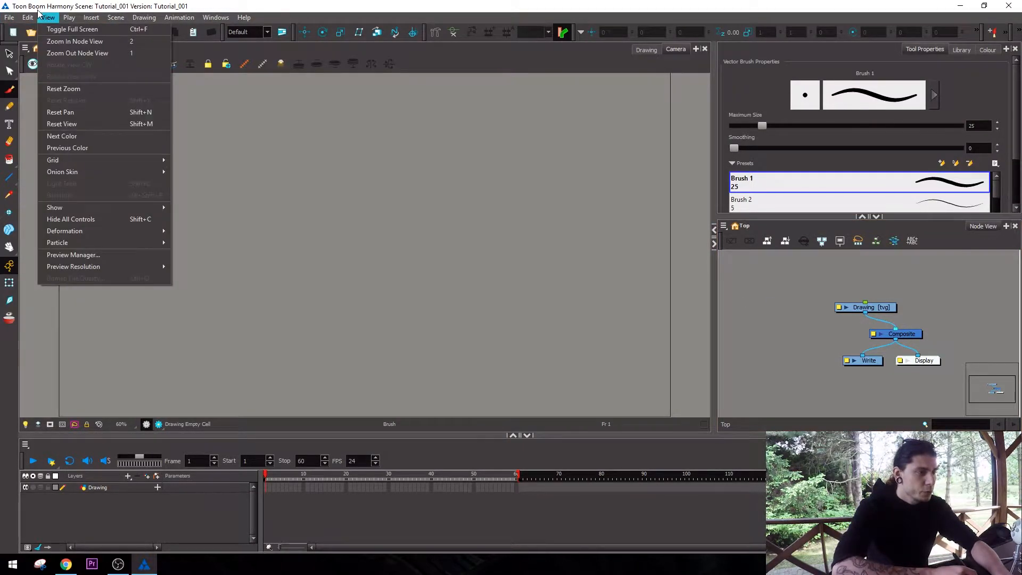
{"action": "mouse_move", "coordinate": [27, 17]}
{"action": "left_click", "coordinate": [60, 316]}
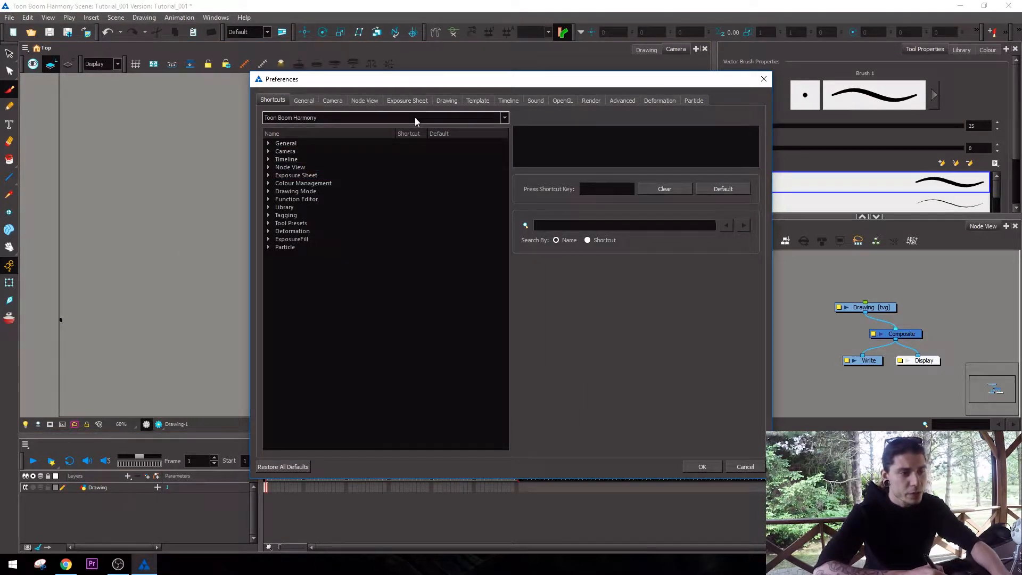
{"action": "left_click", "coordinate": [504, 117]}
{"action": "left_click", "coordinate": [503, 128]}
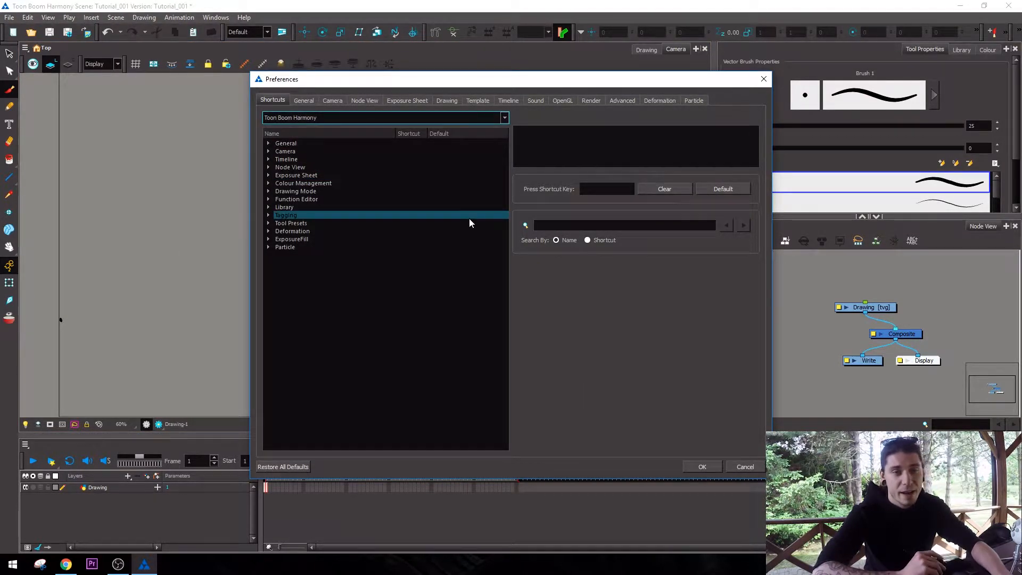
Search the keyboard shortcuts by name for "brush" and examine the Brush Tool's shortcut and default key.
{"action": "left_click", "coordinate": [595, 240]}
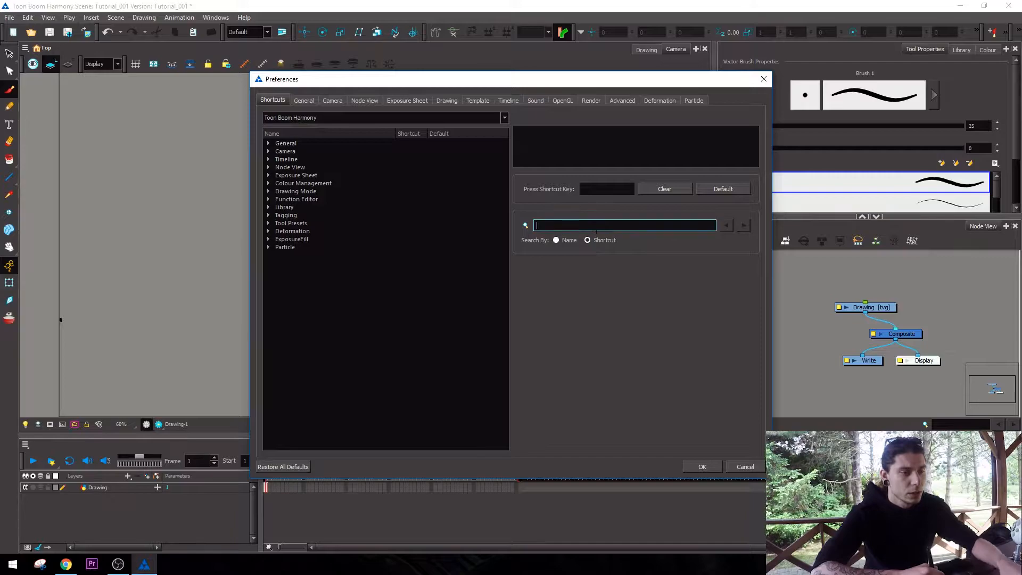
{"action": "key", "text": "alt+ctrl+shift+s"}
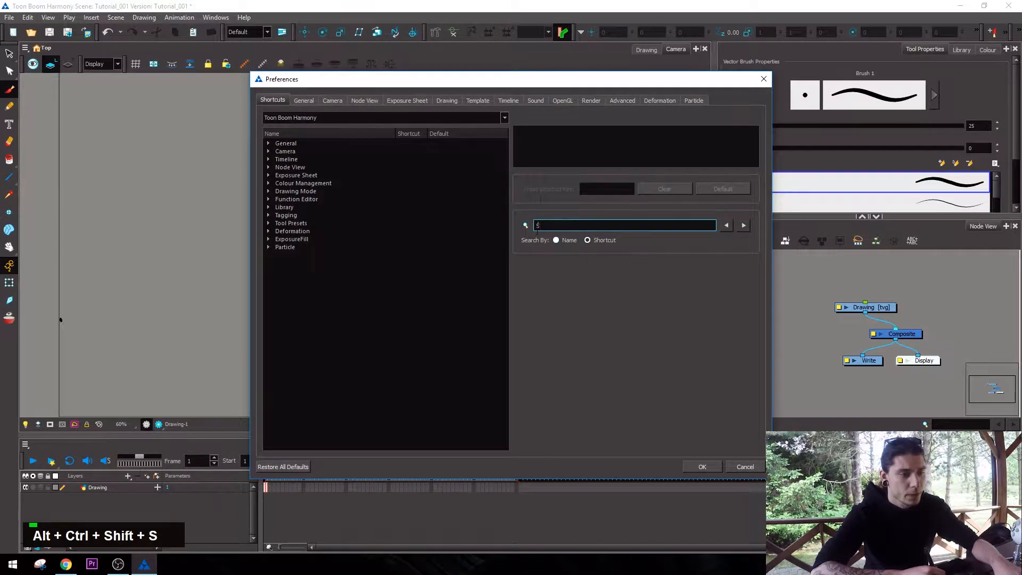
{"action": "key", "text": "backslash"}
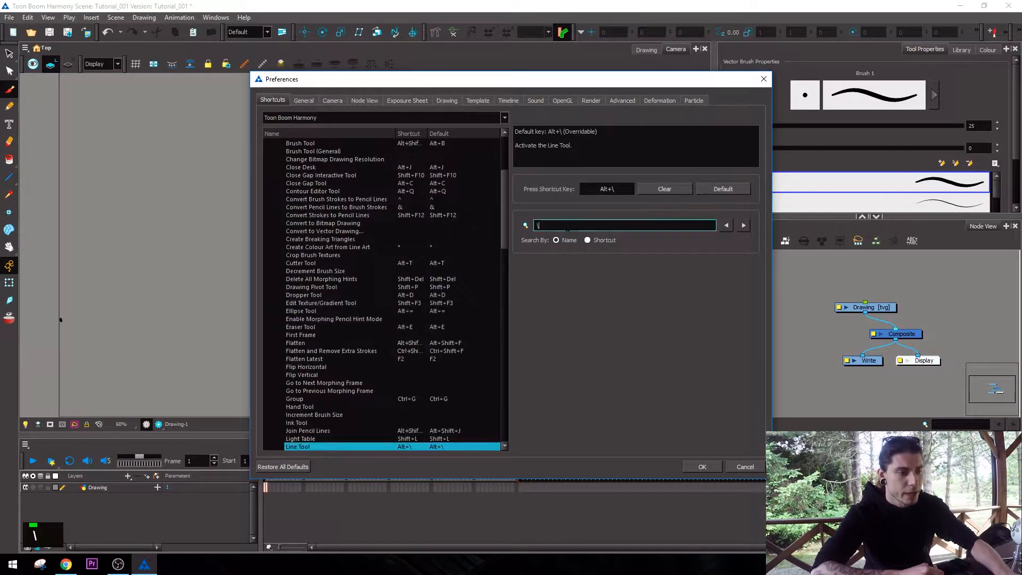
{"action": "key", "text": "BackSpace"}
{"action": "type", "text": "b"}
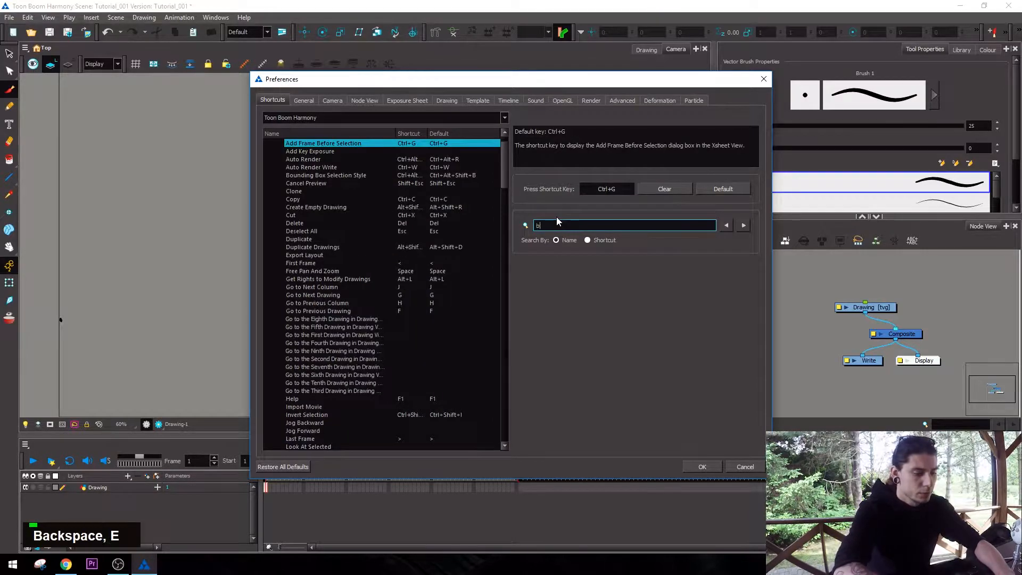
{"action": "type", "text": "rush"}
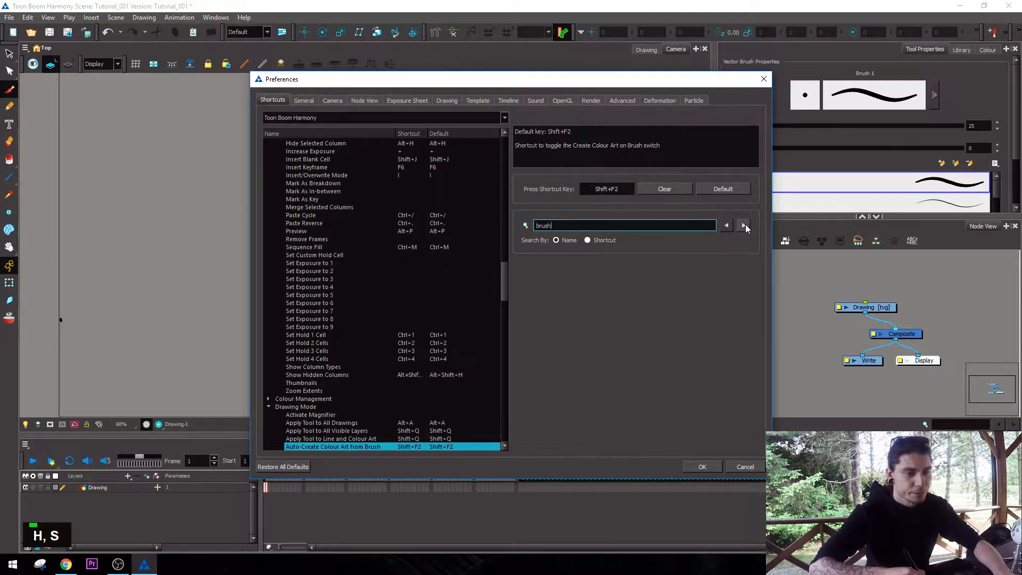
{"action": "left_click", "coordinate": [743, 225]}
{"action": "left_click_drag", "start_coordinate": [508, 279], "coordinate": [504, 289]}
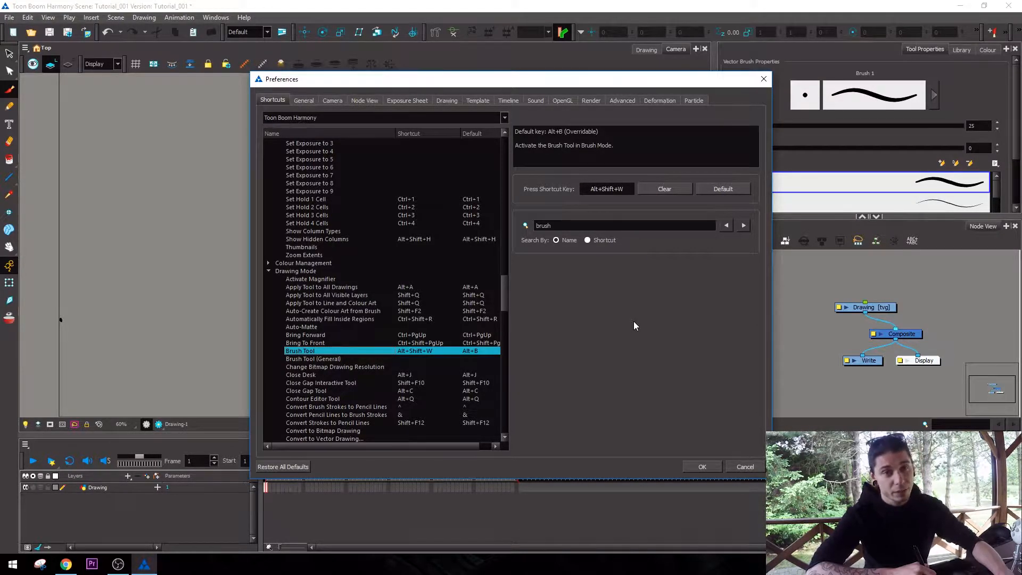
Look through the General, Camera and Node View preferences and turn on Reduce Indentation in the Timeline defaults.
{"action": "key", "text": "ctrl+Tab"}
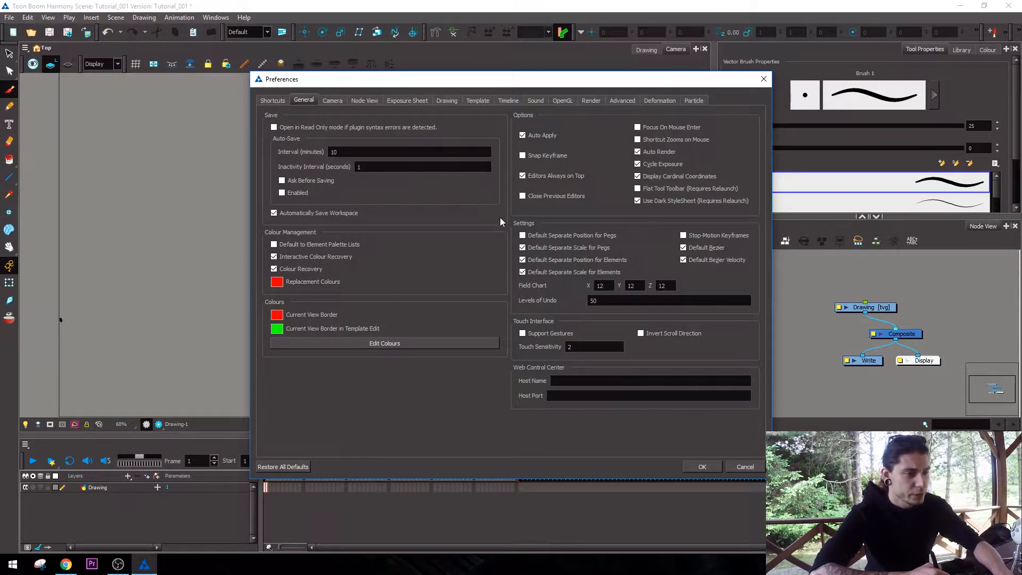
{"action": "left_click", "coordinate": [330, 98]}
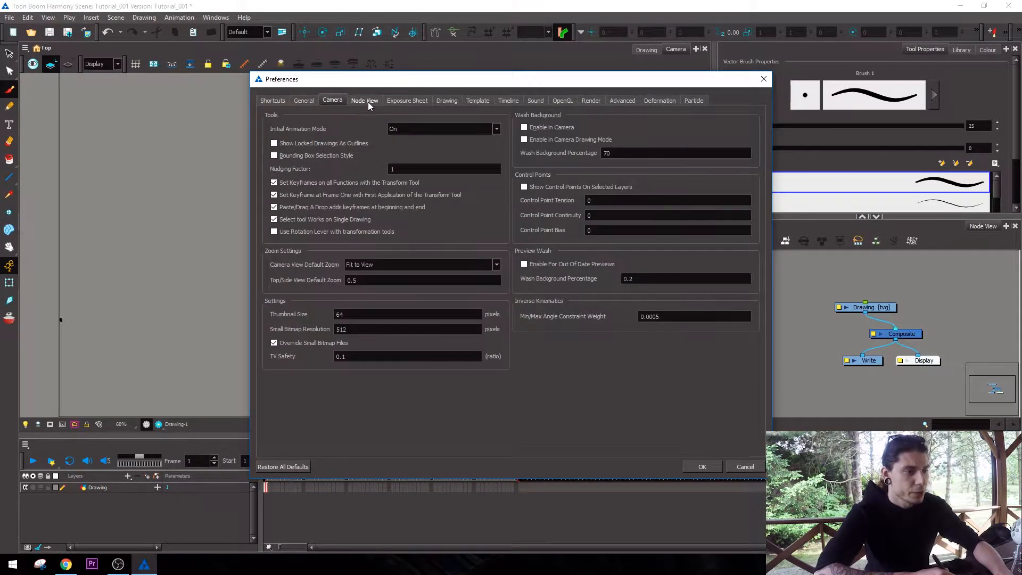
{"action": "left_click", "coordinate": [368, 101]}
{"action": "left_click", "coordinate": [508, 100]}
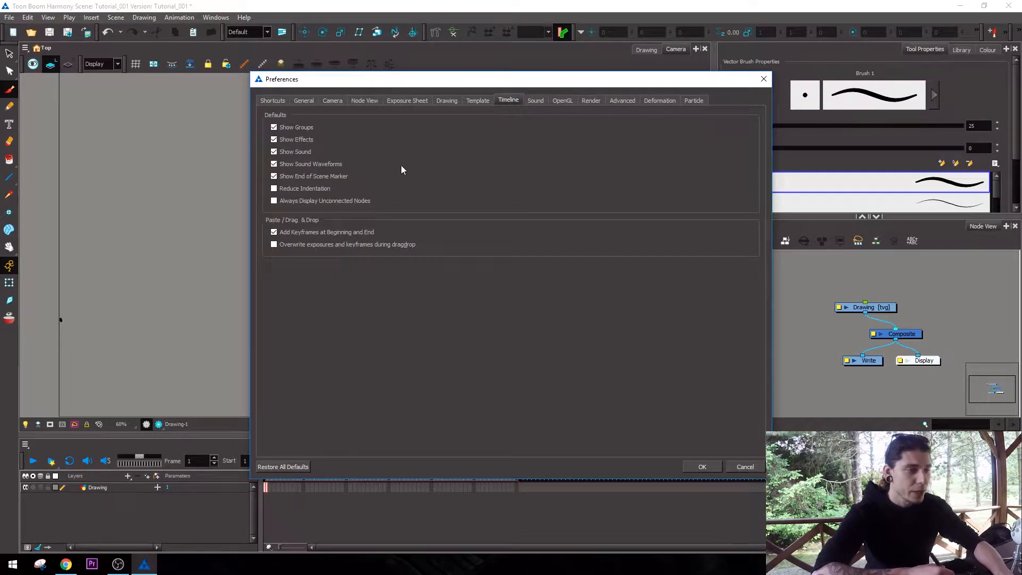
{"action": "left_click", "coordinate": [279, 190]}
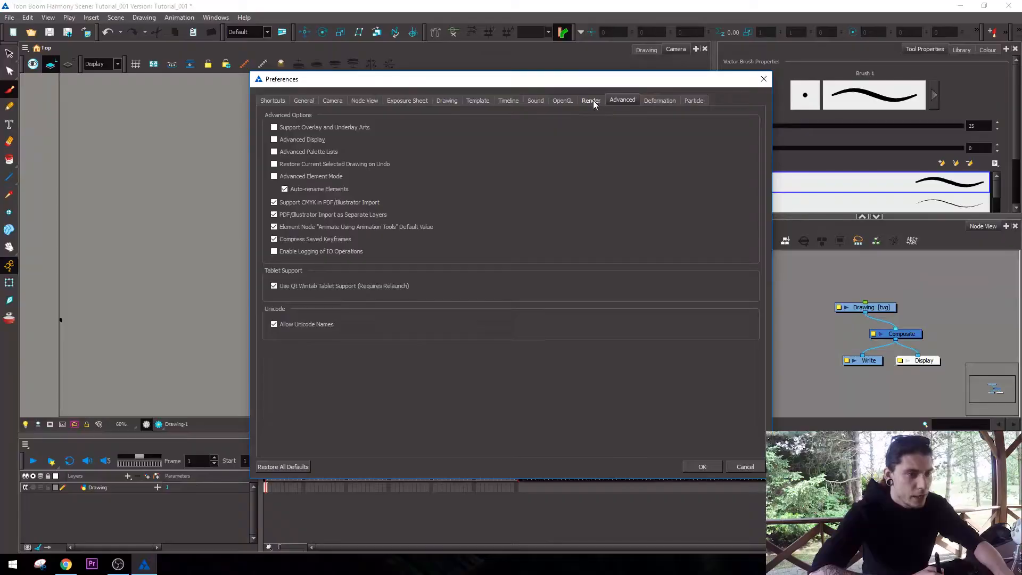
Enable Support Overlay and Underlay Arts in the advanced preferences.
{"action": "left_click", "coordinate": [591, 100]}
{"action": "left_click", "coordinate": [621, 100]}
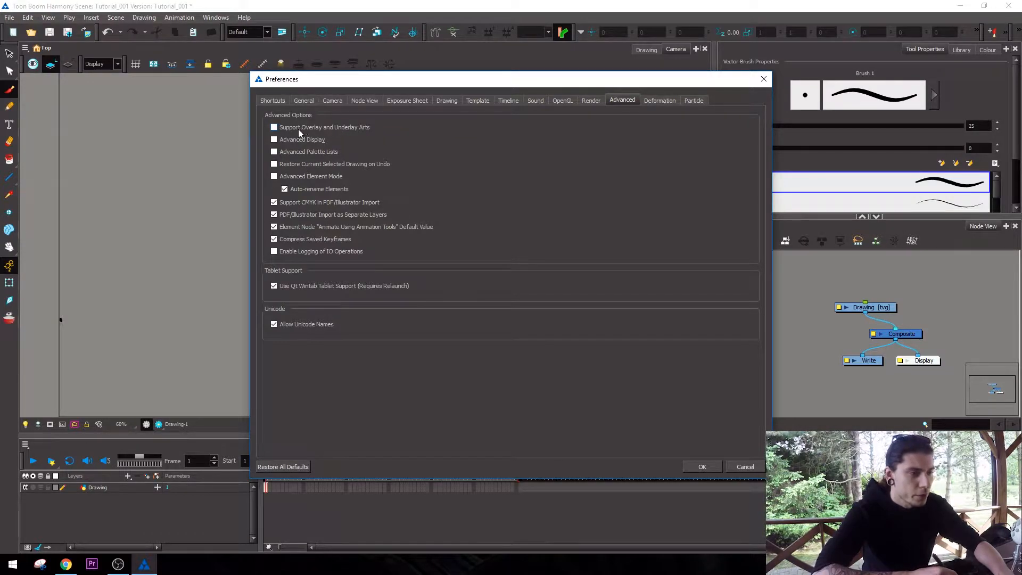
{"action": "left_click", "coordinate": [280, 129]}
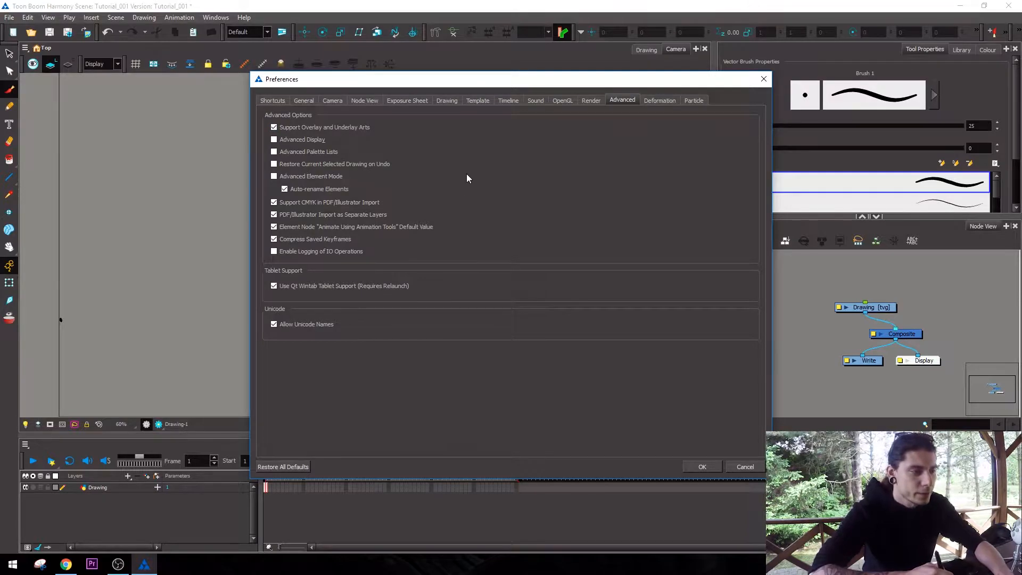
Enable auto-save in the general preferences with an interval of 5 minutes and apply the preferences.
{"action": "left_click", "coordinate": [660, 100]}
{"action": "left_click", "coordinate": [693, 100]}
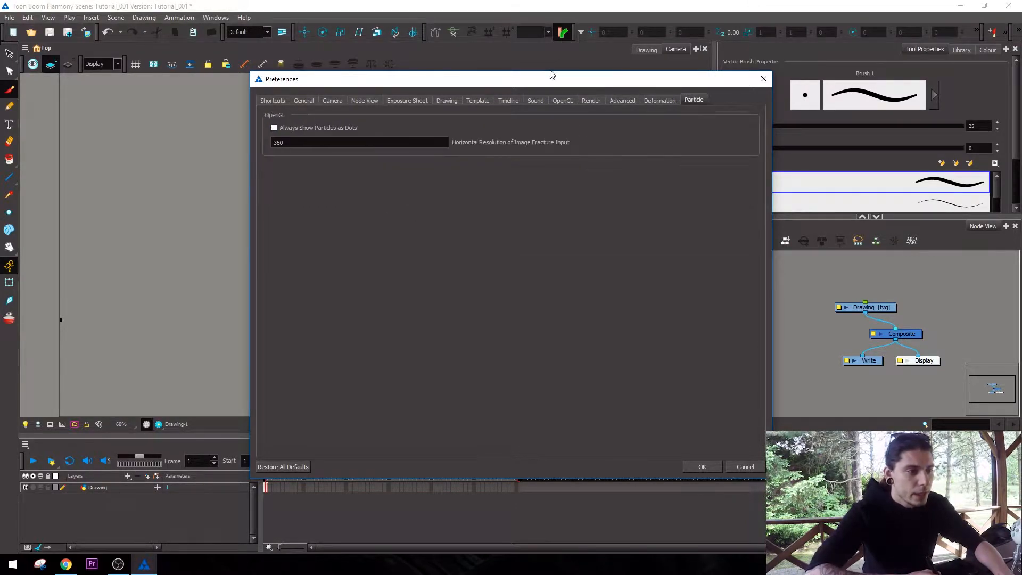
{"action": "left_click", "coordinate": [446, 100]}
{"action": "left_click", "coordinate": [407, 101]}
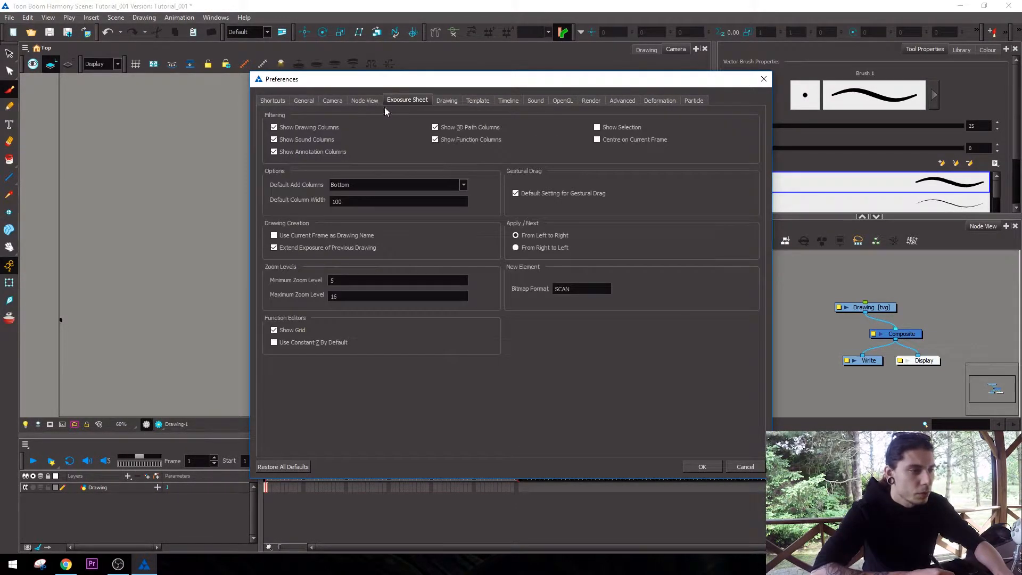
{"action": "left_click", "coordinate": [306, 101]}
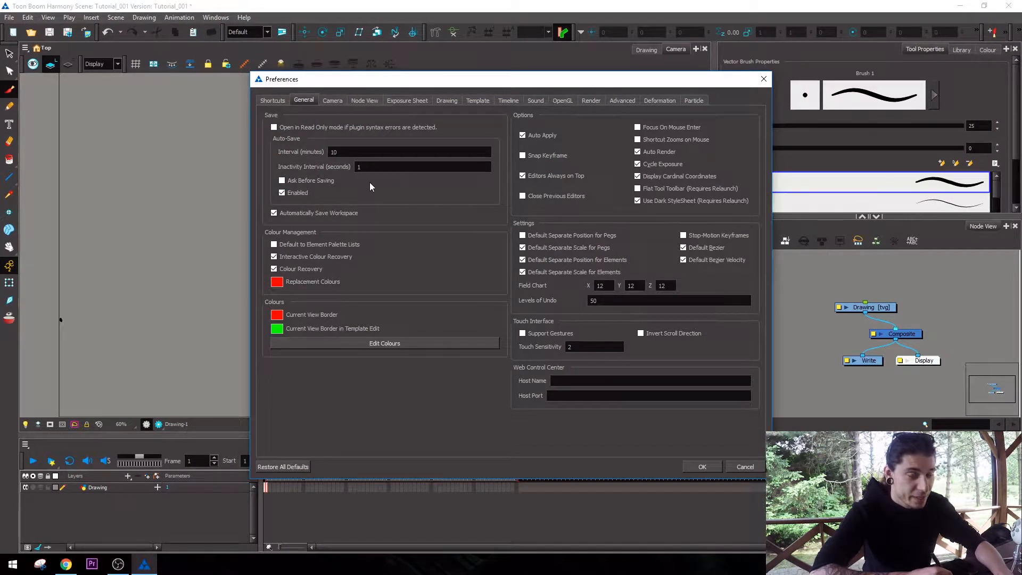
{"action": "double_click", "coordinate": [334, 152]}
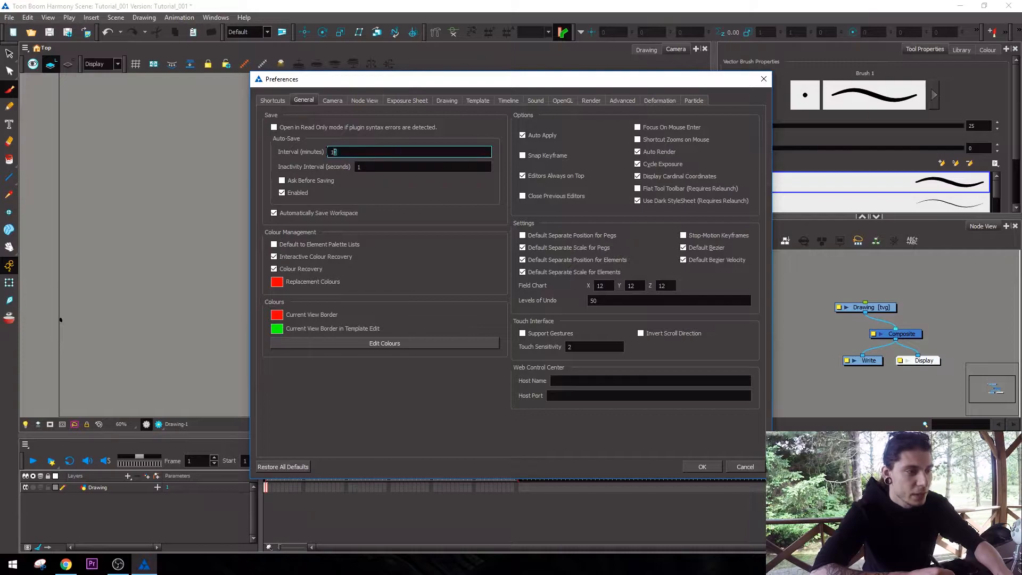
{"action": "left_click", "coordinate": [376, 167]}
{"action": "left_click", "coordinate": [375, 154]}
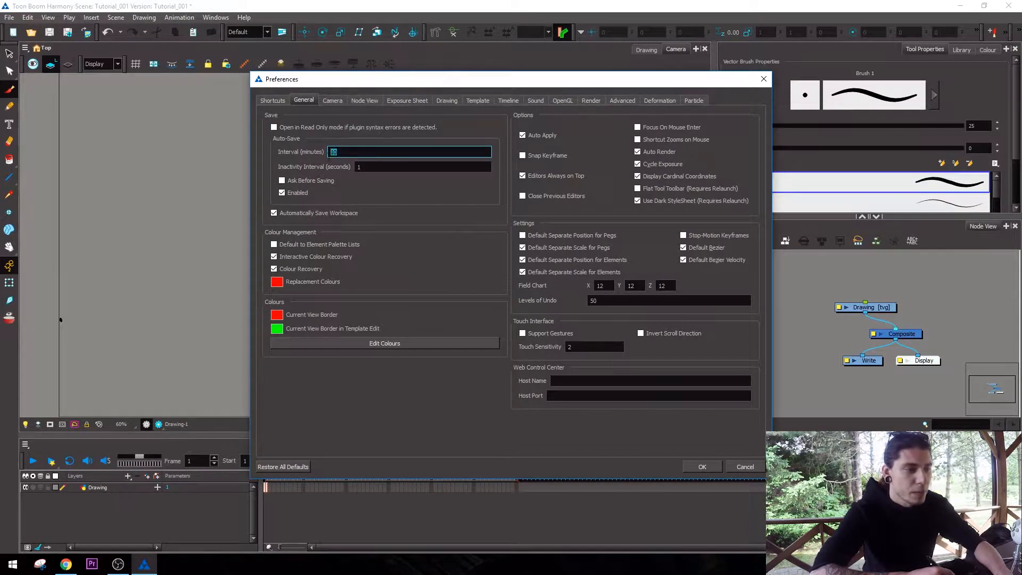
{"action": "type", "text": "5"}
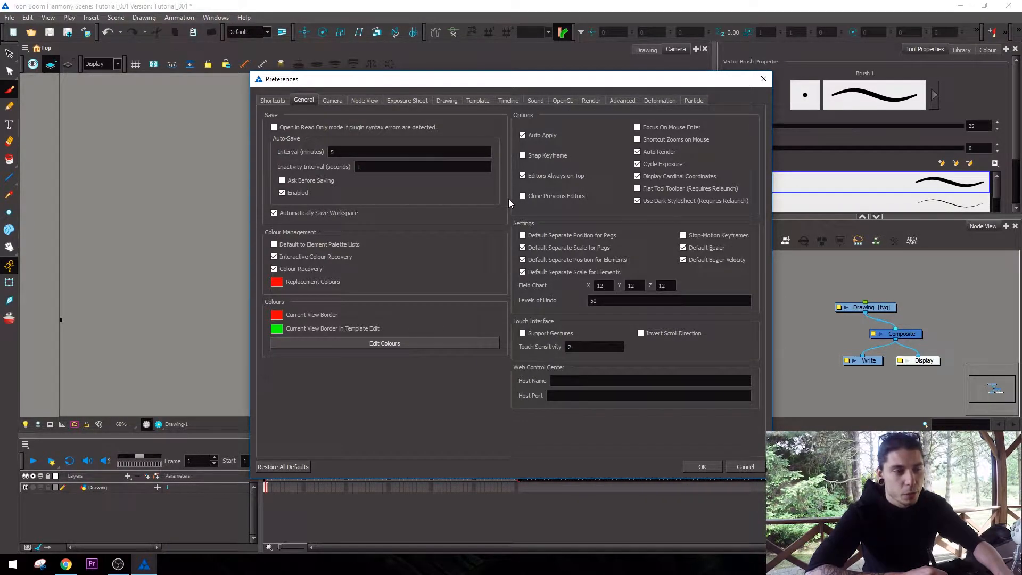
{"action": "left_click", "coordinate": [703, 467]}
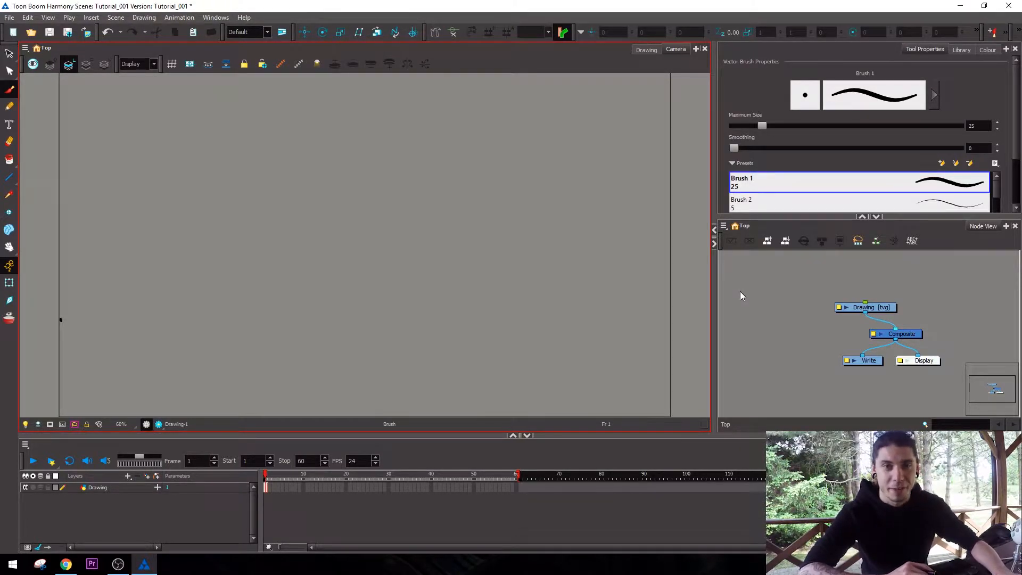
Reposition the Drawing node in the node view so it sits directly above the Composite node.
{"action": "left_click", "coordinate": [826, 308]}
{"action": "left_click", "coordinate": [675, 58]}
{"action": "left_click", "coordinate": [812, 312]}
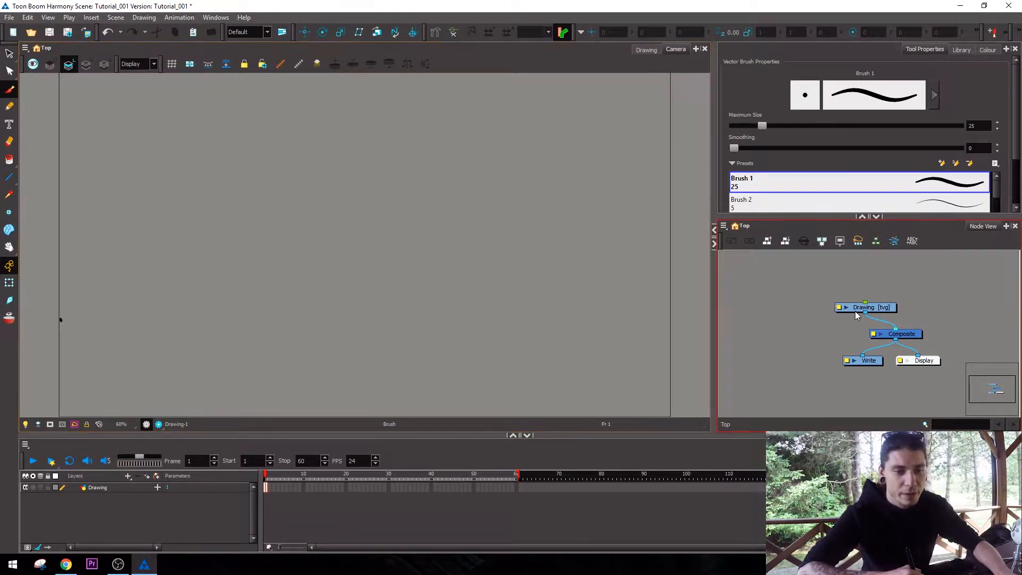
{"action": "key", "text": "space"}
{"action": "left_click_drag", "start_coordinate": [811, 311], "coordinate": [790, 304]}
{"action": "left_click", "coordinate": [270, 485]}
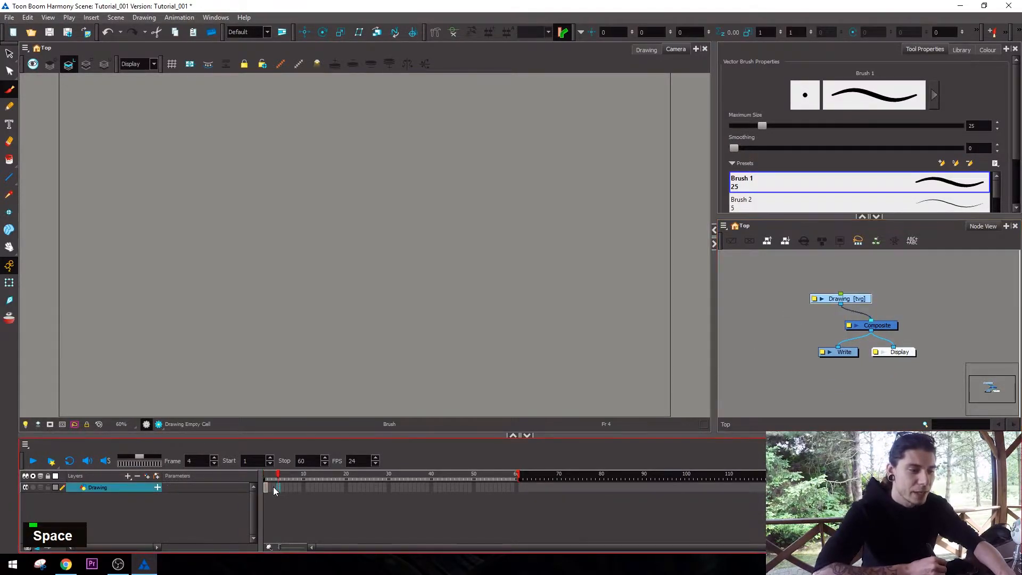
{"action": "left_click_drag", "start_coordinate": [841, 299], "coordinate": [866, 302]}
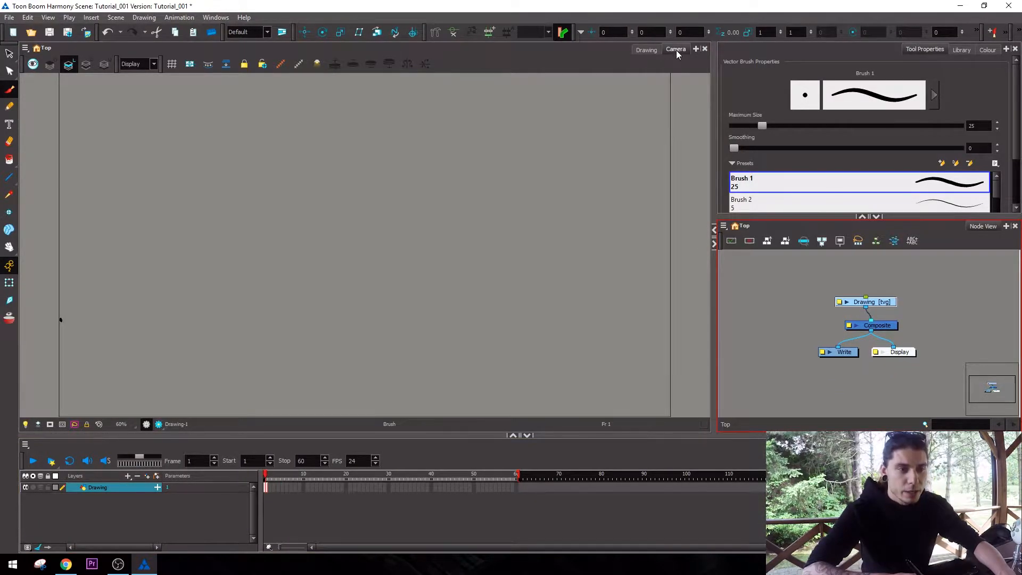
View the Display node's output in a separate camera window, nudge the node beside Write, and close the window.
{"action": "left_click", "coordinate": [671, 61]}
{"action": "left_click", "coordinate": [788, 339]}
{"action": "left_click_drag", "start_coordinate": [904, 355], "coordinate": [912, 353]}
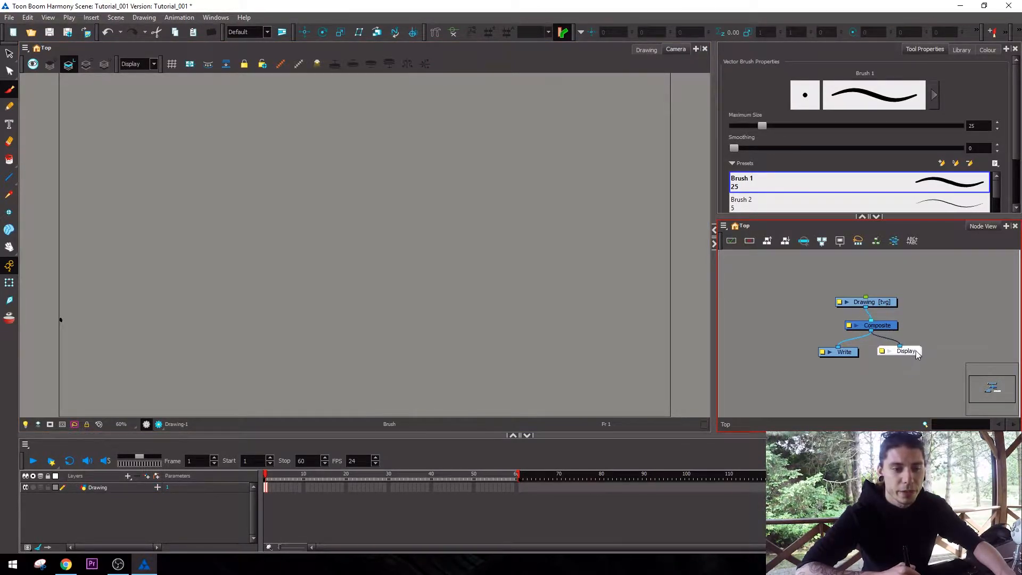
{"action": "double_click", "coordinate": [914, 354]}
{"action": "left_click_drag", "start_coordinate": [831, 183], "coordinate": [786, 41]}
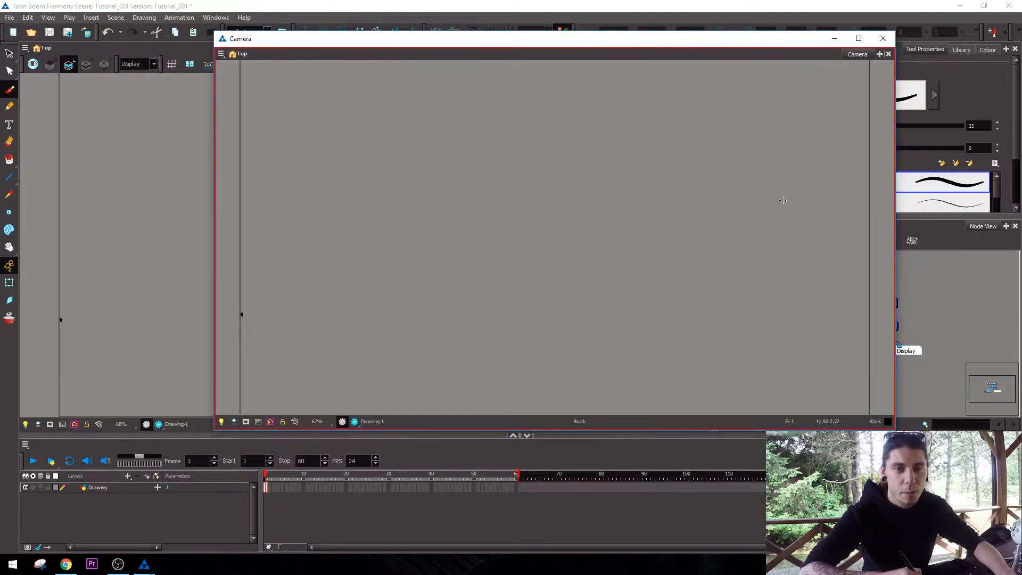
{"action": "left_click", "coordinate": [883, 39]}
{"action": "mouse_move", "coordinate": [913, 354]}
{"action": "left_mouse_down"}
{"action": "mouse_move", "coordinate": [931, 350]}
{"action": "mouse_move", "coordinate": [914, 352]}
{"action": "left_mouse_up"}
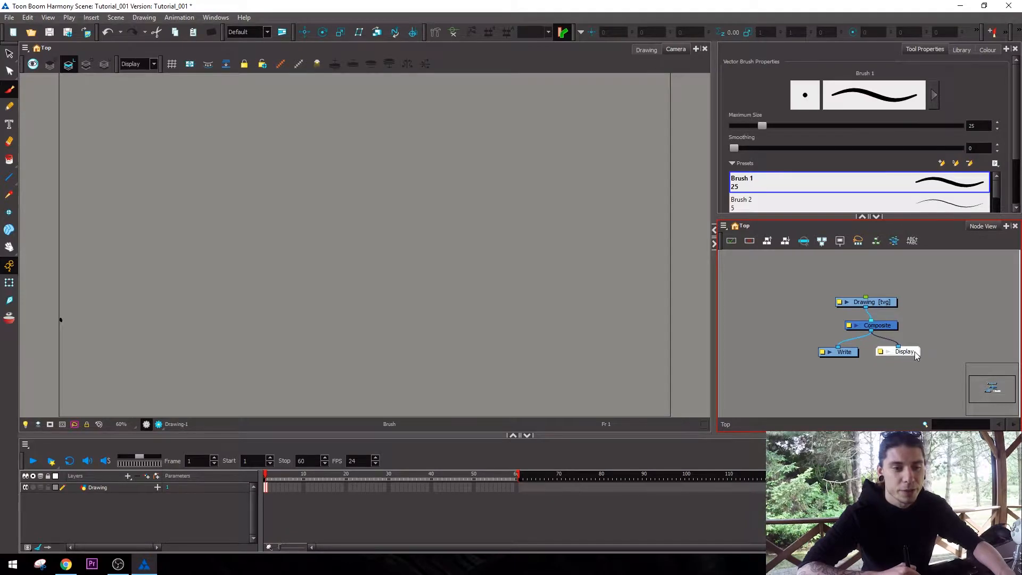
{"action": "double_click", "coordinate": [915, 352]}
{"action": "left_click", "coordinate": [930, 184]}
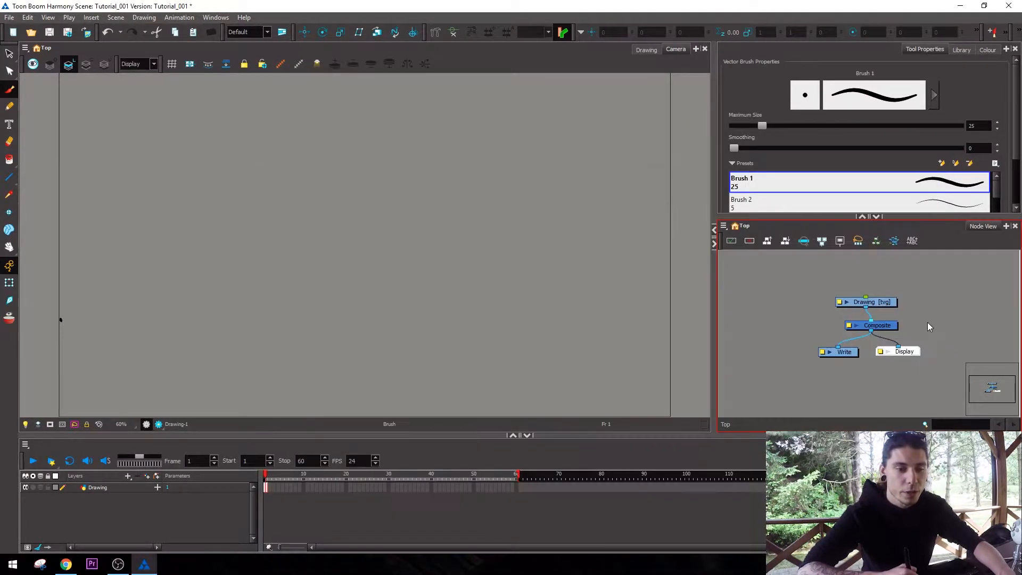
Examine the output properties of the Write node and close them.
{"action": "double_click", "coordinate": [823, 348]}
{"action": "left_click_drag", "start_coordinate": [383, 183], "coordinate": [732, 199]}
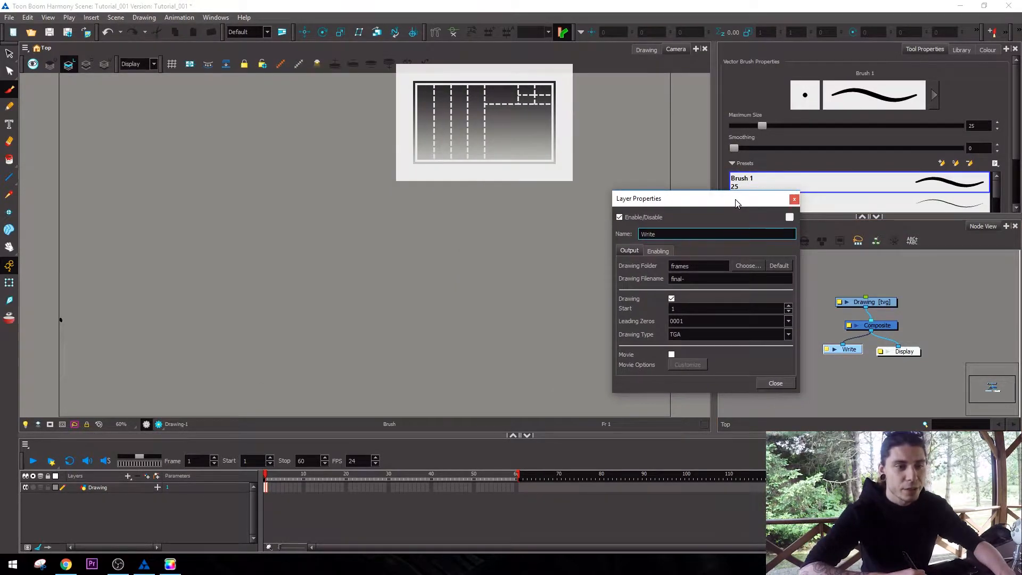
{"action": "left_click", "coordinate": [790, 198]}
Move the Drawing node higher above the Composite node and select its layer in the timeline.
{"action": "left_click_drag", "start_coordinate": [887, 305], "coordinate": [897, 286]}
{"action": "left_click", "coordinate": [909, 292]}
{"action": "left_click", "coordinate": [893, 294]}
{"action": "left_click", "coordinate": [906, 296]}
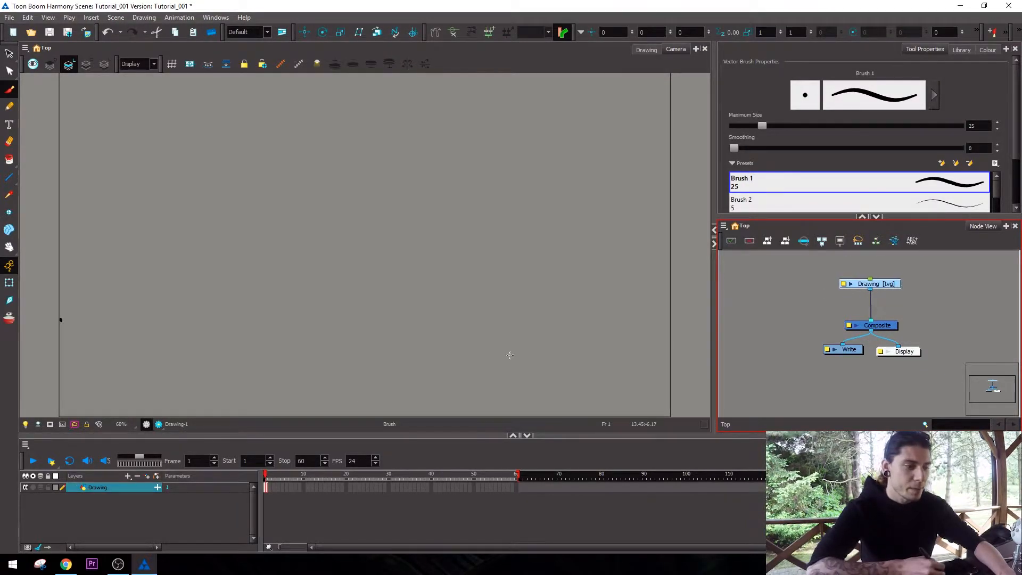
{"action": "left_click", "coordinate": [112, 487]}
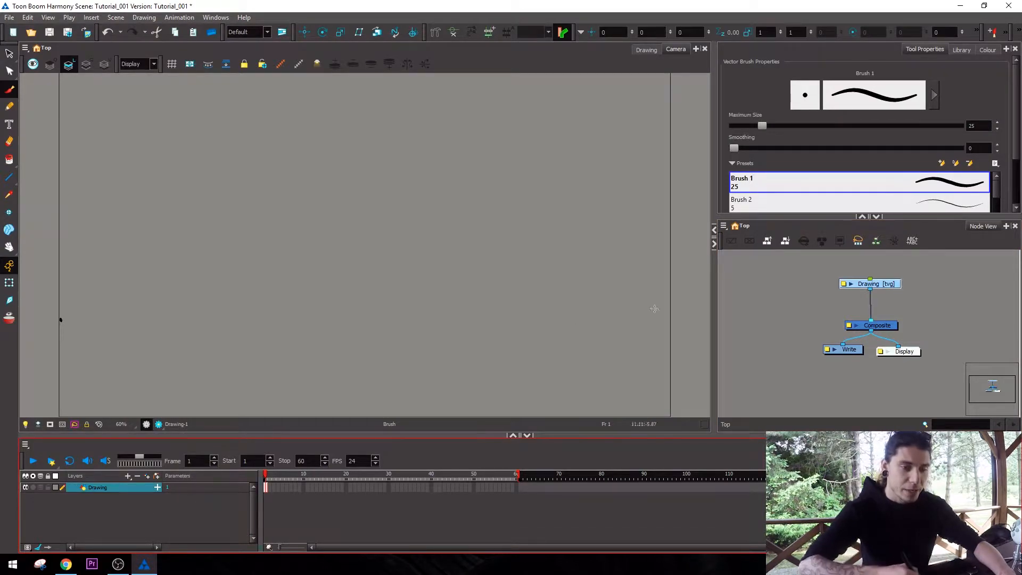
{"action": "left_click", "coordinate": [892, 268]}
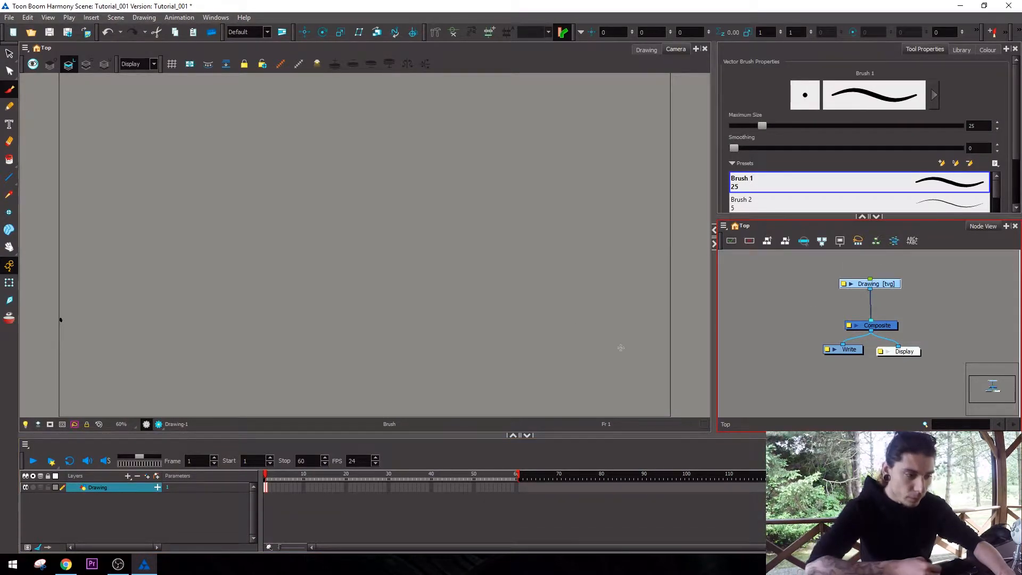
Scribble freehand strokes with the Brush tool on successive frames of the Drawing layer, starting at frame 1.
{"action": "left_click", "coordinate": [266, 488]}
{"action": "key", "text": "alt+shift+w"}
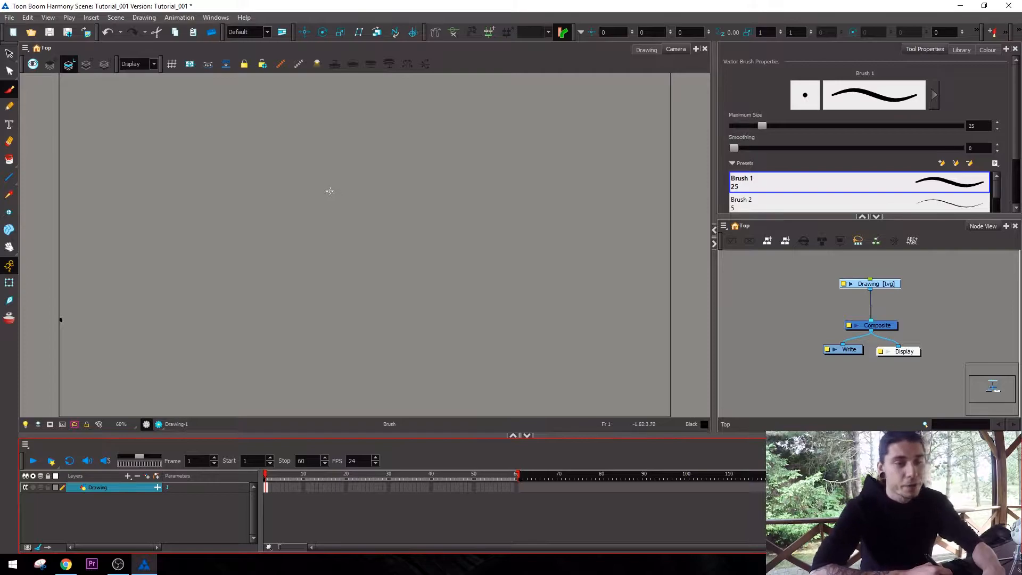
{"action": "key", "text": "period"}
{"action": "mouse_move", "coordinate": [419, 214]}
{"action": "left_mouse_down"}
{"action": "mouse_move", "coordinate": [436, 278]}
{"action": "mouse_move", "coordinate": [546, 323]}
{"action": "left_mouse_up"}
{"action": "key", "text": "period"}
{"action": "mouse_move", "coordinate": [533, 233]}
{"action": "left_mouse_down"}
{"action": "mouse_move", "coordinate": [548, 251]}
{"action": "mouse_move", "coordinate": [594, 265]}
{"action": "left_mouse_up"}
{"action": "key", "text": "period"}
{"action": "mouse_move", "coordinate": [493, 232]}
{"action": "left_mouse_down"}
{"action": "mouse_move", "coordinate": [482, 334]}
{"action": "mouse_move", "coordinate": [392, 203]}
{"action": "mouse_move", "coordinate": [342, 221]}
{"action": "mouse_move", "coordinate": [314, 277]}
{"action": "left_mouse_up"}
{"action": "key", "text": "period"}
Flip back and forth through the sketched frames, add brush strokes on two more frames, and return toward frame 1.
{"action": "key", "text": "comma"}
{"action": "key", "text": "comma"}
{"action": "key", "text": "comma"}
{"action": "key", "text": "period"}
{"action": "key", "text": "period"}
{"action": "key", "text": "period"}
{"action": "key", "text": "period"}
{"action": "left_click_drag", "start_coordinate": [434, 240], "coordinate": [469, 291]}
{"action": "key", "text": "period"}
{"action": "left_click_drag", "start_coordinate": [493, 244], "coordinate": [495, 296]}
{"action": "key", "text": "comma"}
{"action": "key", "text": "comma"}
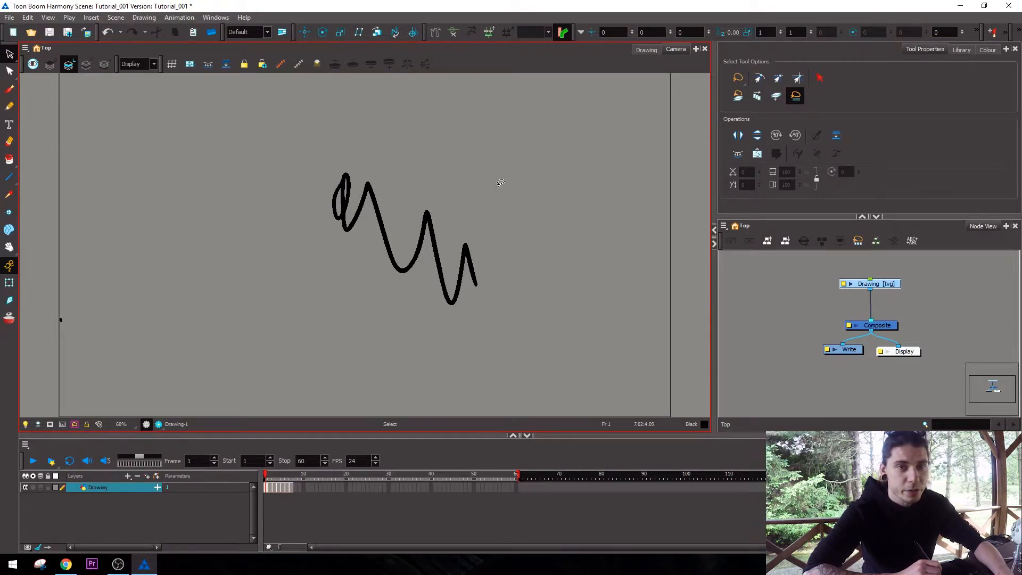
Delete the scribbled strokes from each sketched frame with the Select tool and go back to frame 1.
{"action": "key", "text": "alt+s"}
{"action": "left_click", "coordinate": [464, 273]}
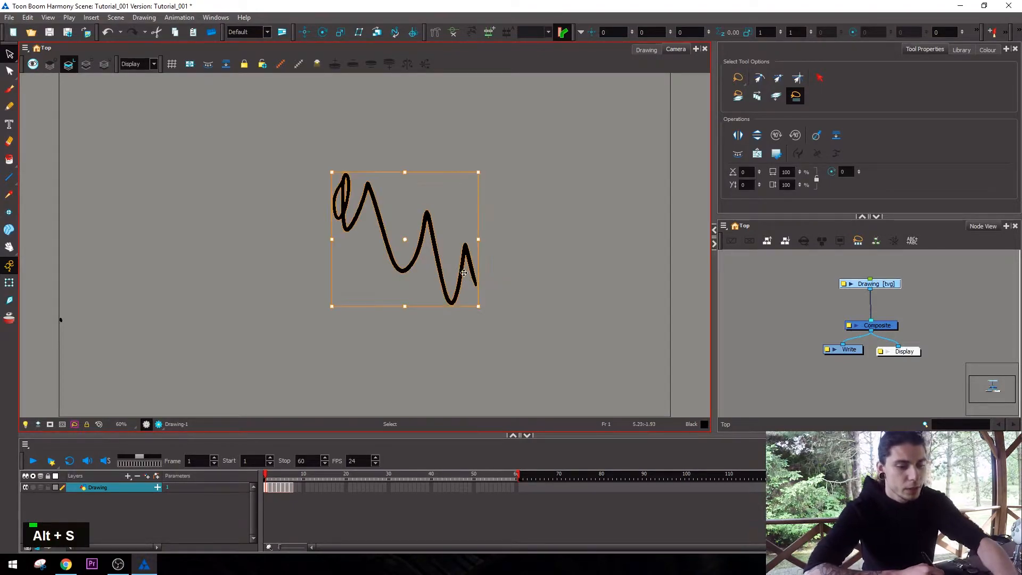
{"action": "key", "text": "Delete"}
{"action": "key", "text": "period"}
{"action": "key", "text": "Delete"}
{"action": "key", "text": "period"}
{"action": "key", "text": "Delete"}
{"action": "key", "text": "period"}
{"action": "mouse_move", "coordinate": [555, 334]}
{"action": "left_mouse_down"}
{"action": "mouse_move", "coordinate": [460, 314]}
{"action": "mouse_move", "coordinate": [550, 240]}
{"action": "left_mouse_up"}
{"action": "key", "text": "Delete"}
{"action": "key", "text": "period"}
{"action": "key", "text": "period"}
{"action": "key", "text": "period"}
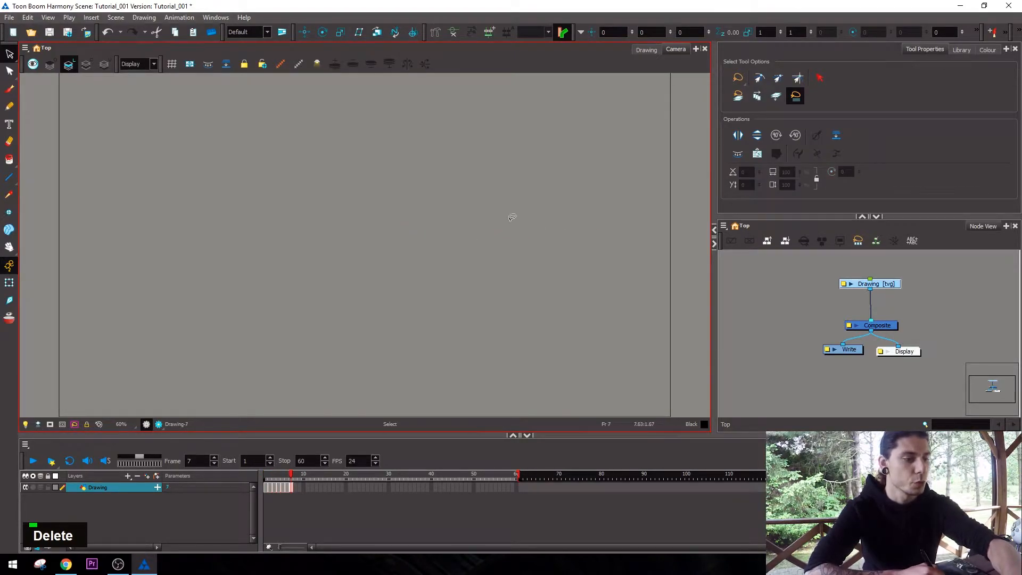
{"action": "key", "text": "comma"}
{"action": "key", "text": "comma"}
{"action": "key", "text": "comma"}
{"action": "key", "text": "comma"}
{"action": "key", "text": "comma"}
{"action": "key", "text": "comma"}
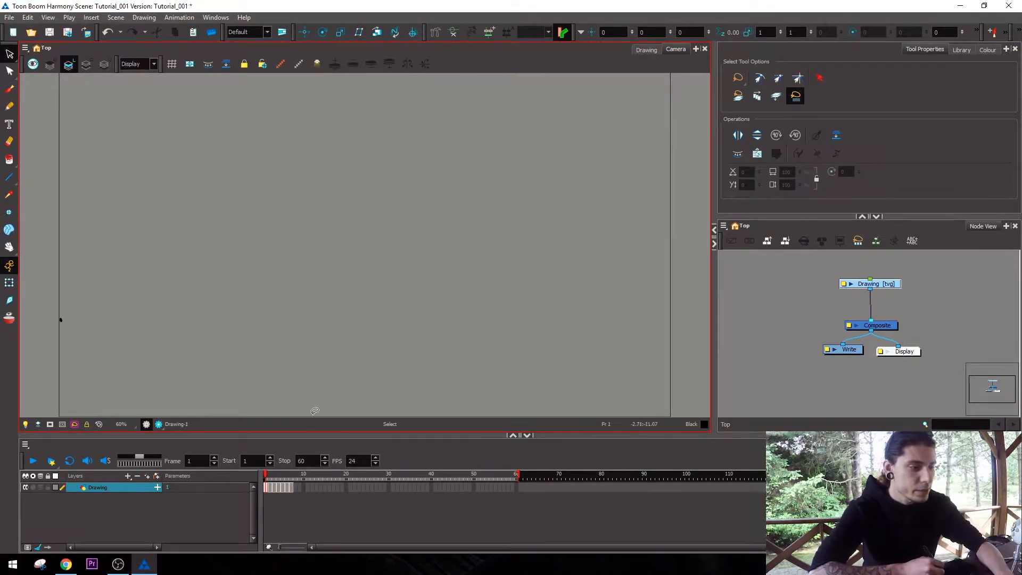
Clear all drawing cells after frame 1 from the Drawing layer in the timeline.
{"action": "left_click", "coordinate": [272, 492]}
{"action": "key", "text": "period"}
{"action": "key", "text": "period"}
{"action": "key", "text": "period"}
{"action": "key", "text": "period"}
{"action": "key", "text": "period"}
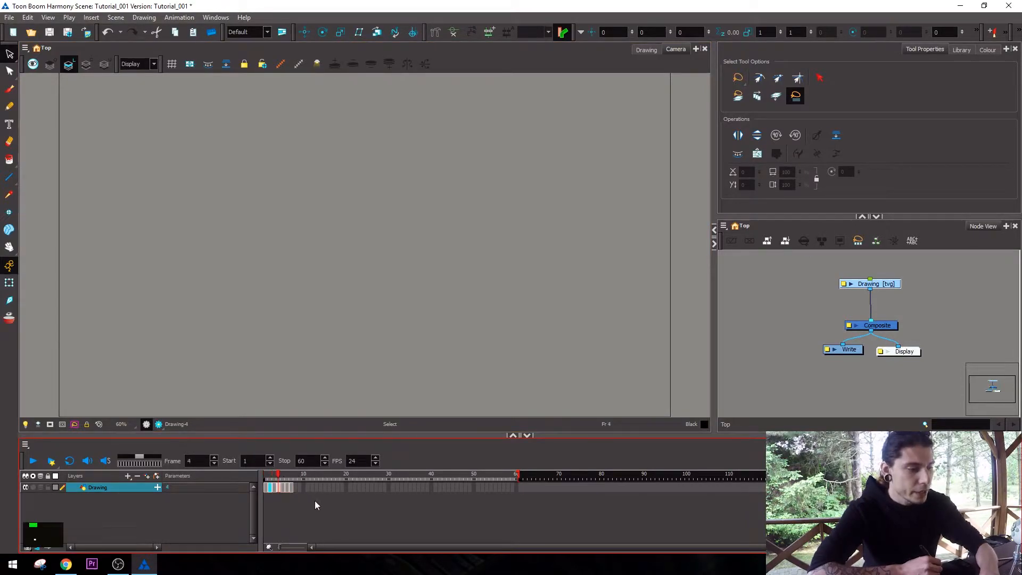
{"action": "key", "text": "period"}
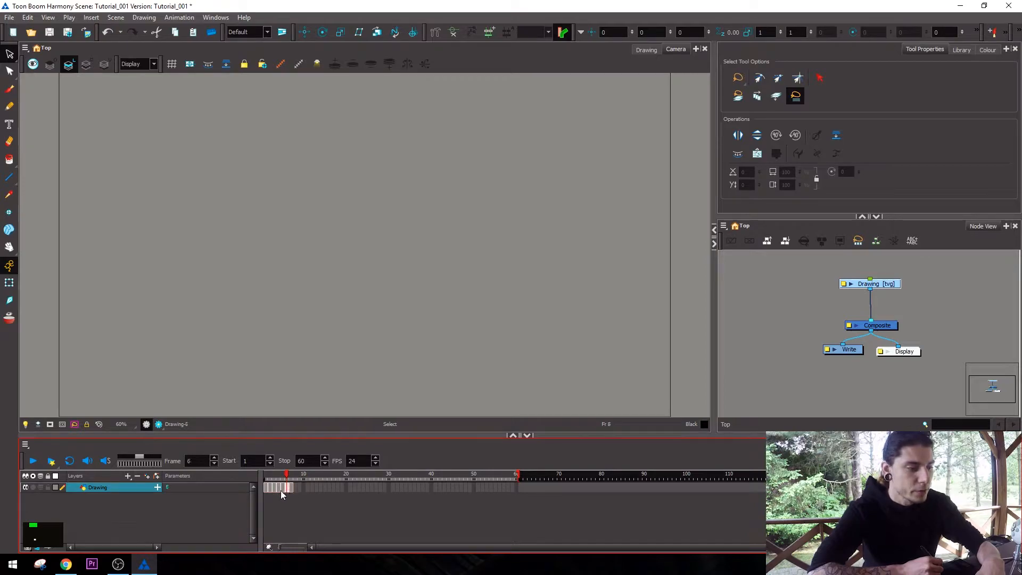
{"action": "right_click", "coordinate": [285, 488]}
{"action": "mouse_move", "coordinate": [364, 318]}
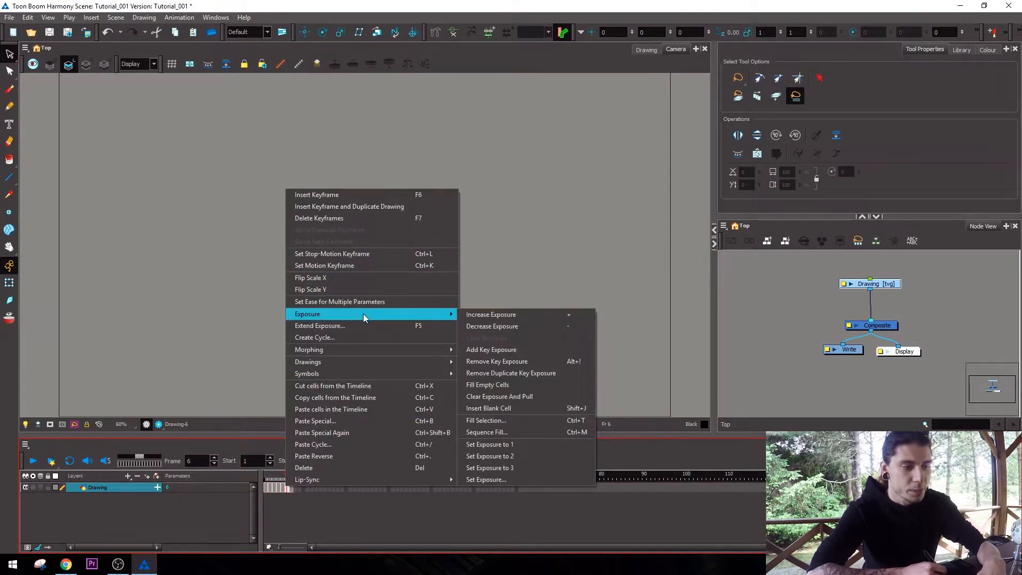
{"action": "left_click_drag", "start_coordinate": [291, 488], "coordinate": [266, 488]}
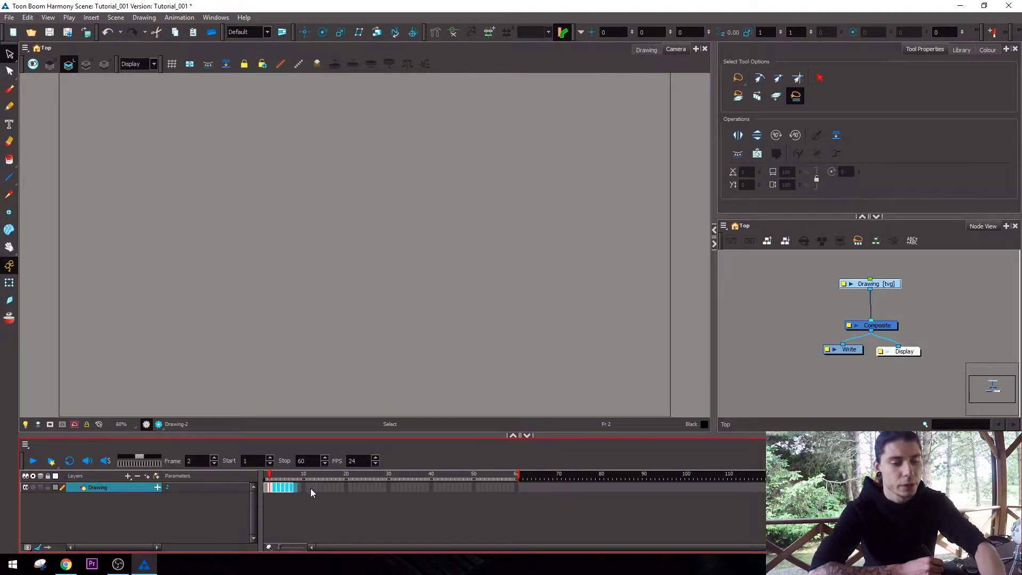
{"action": "key", "text": "Delete"}
{"action": "left_click", "coordinate": [266, 488]}
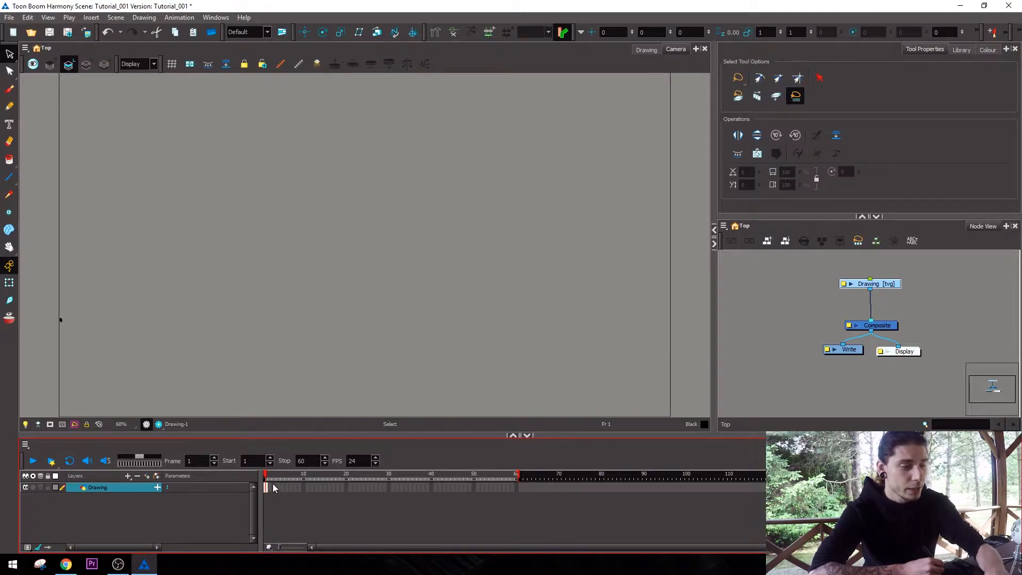
Expose one of the layer's existing drawings at frame 16 by switching drawing substitutions.
{"action": "left_click", "coordinate": [329, 488]}
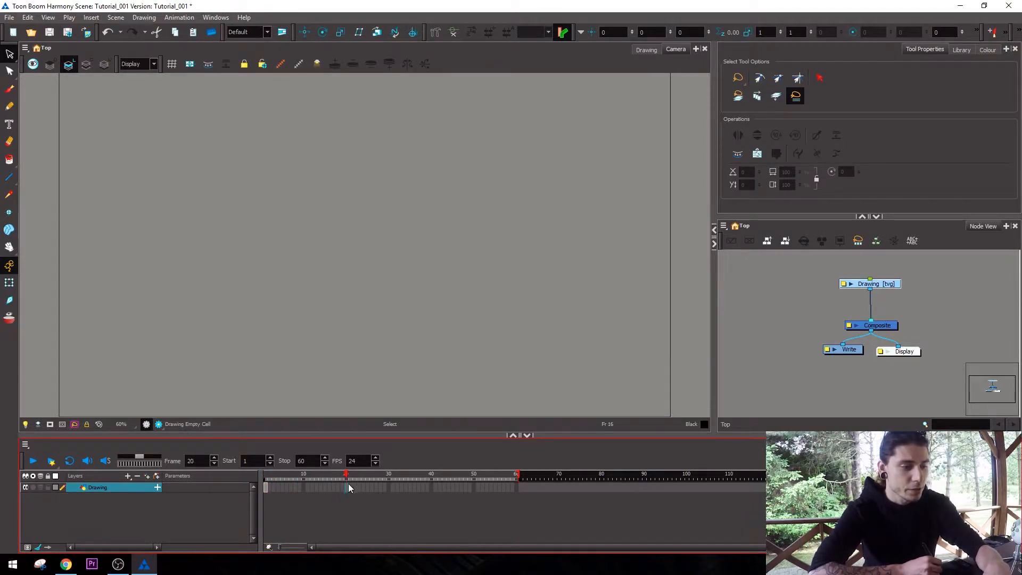
{"action": "key", "text": "bracketright"}
{"action": "key", "text": "bracketleft"}
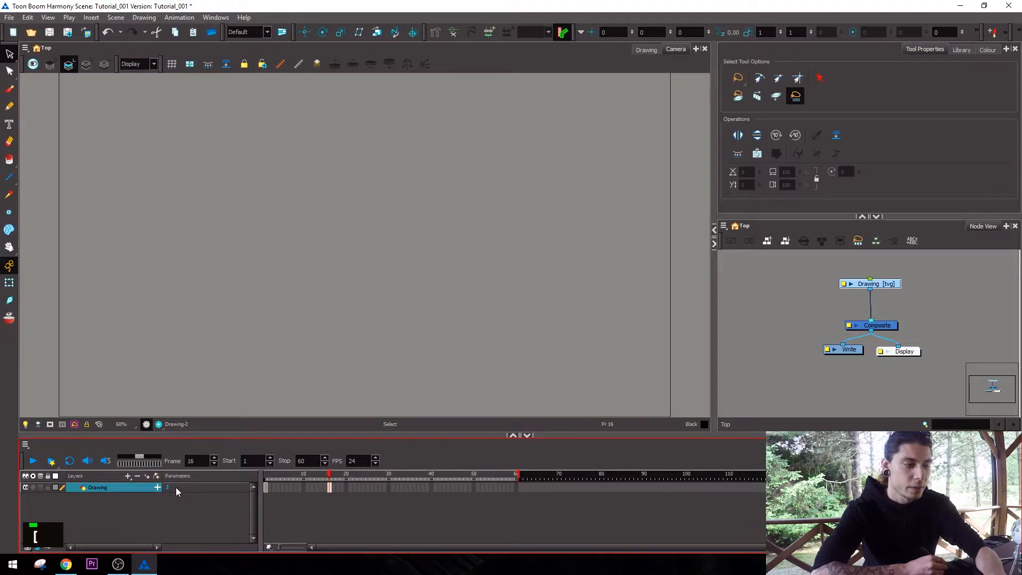
Paint the numerals 1 to 6 with the Brush tool at frame 16, each on its own drawing substitution.
{"action": "key", "text": "alt+shift+w"}
{"action": "mouse_move", "coordinate": [261, 257]}
{"action": "left_mouse_down"}
{"action": "mouse_move", "coordinate": [287, 292]}
{"action": "mouse_move", "coordinate": [270, 202]}
{"action": "mouse_move", "coordinate": [327, 297]}
{"action": "left_mouse_up"}
{"action": "key", "text": "bracketright"}
{"action": "key", "text": "bracketright"}
{"action": "mouse_move", "coordinate": [277, 219]}
{"action": "left_mouse_down"}
{"action": "mouse_move", "coordinate": [302, 213]}
{"action": "mouse_move", "coordinate": [298, 278]}
{"action": "left_mouse_up"}
{"action": "key", "text": "bracketright"}
{"action": "left_click_drag", "start_coordinate": [298, 187], "coordinate": [315, 281]}
{"action": "key", "text": "bracketright"}
{"action": "left_click_drag", "start_coordinate": [321, 186], "coordinate": [288, 253]}
Flip through the numbered drawing substitutions at frame 16 and clear the exposed drawing from that frame.
{"action": "key", "text": "bracketright"}
{"action": "left_click_drag", "start_coordinate": [322, 186], "coordinate": [290, 261]}
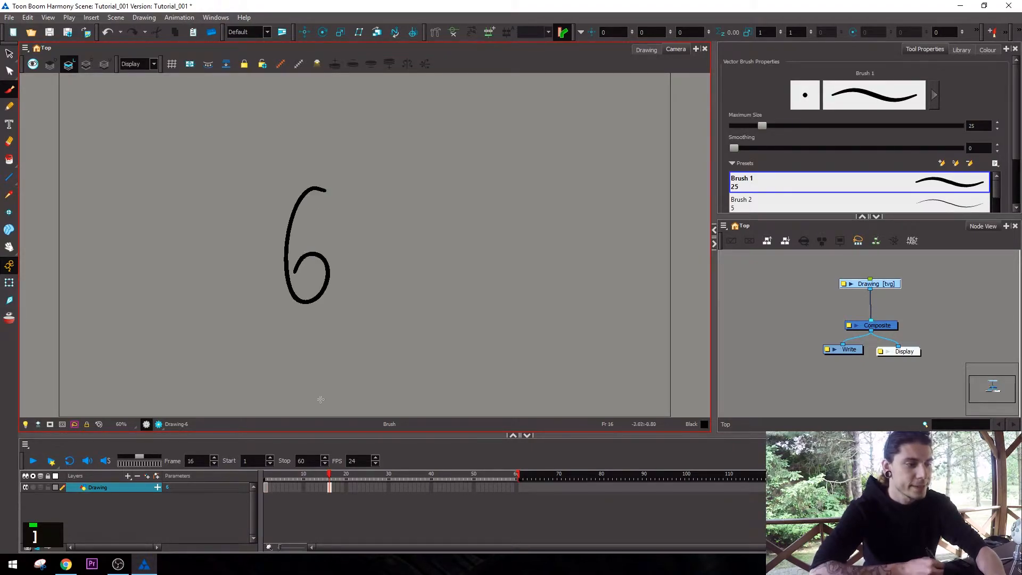
{"action": "key", "text": "bracketleft"}
{"action": "key", "text": "bracketleft"}
{"action": "key", "text": "bracketleft"}
{"action": "key", "text": "bracketleft"}
{"action": "key", "text": "bracketright"}
{"action": "key", "text": "bracketright"}
{"action": "key", "text": "bracketright"}
{"action": "key", "text": "bracketright"}
{"action": "key", "text": "bracketleft"}
{"action": "key", "text": "bracketleft"}
{"action": "key", "text": "bracketleft"}
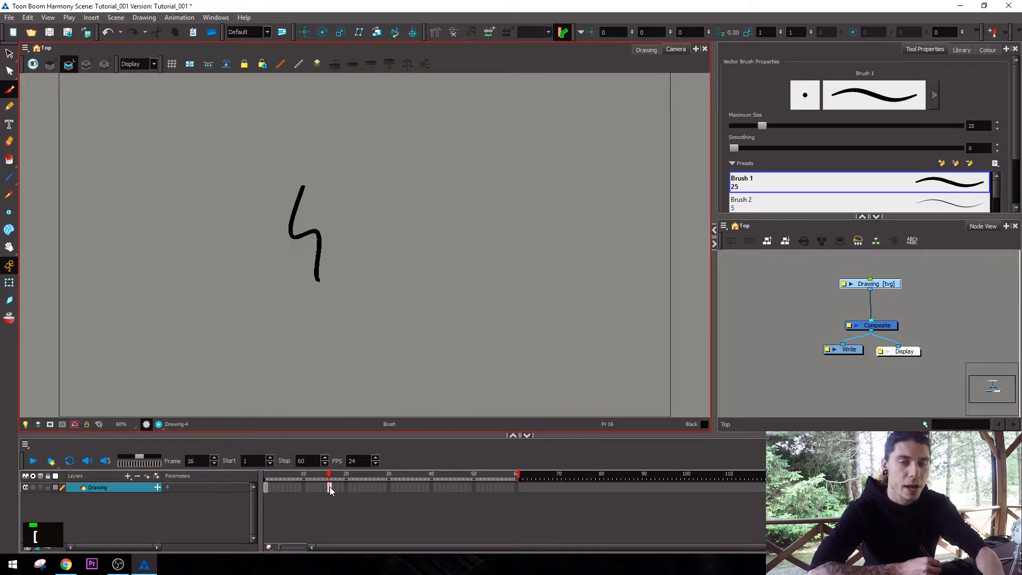
{"action": "key", "text": "bracketright"}
{"action": "key", "text": "bracketright"}
{"action": "key", "text": "bracketleft"}
{"action": "key", "text": "bracketleft"}
{"action": "key", "text": "bracketleft"}
{"action": "left_click", "coordinate": [330, 485]}
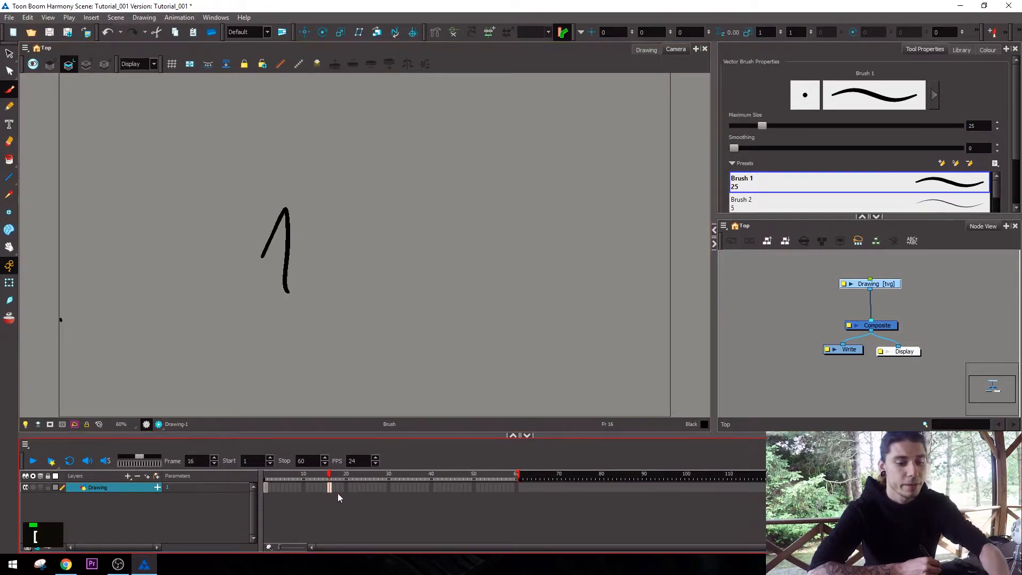
{"action": "key", "text": "Delete"}
Cycle frame 27 through the numbered drawings from 1 to 6 and clear the cell.
{"action": "left_click", "coordinate": [377, 488]}
{"action": "key", "text": "bracketright"}
{"action": "key", "text": "bracketright"}
{"action": "key", "text": "bracketright"}
{"action": "key", "text": "bracketright"}
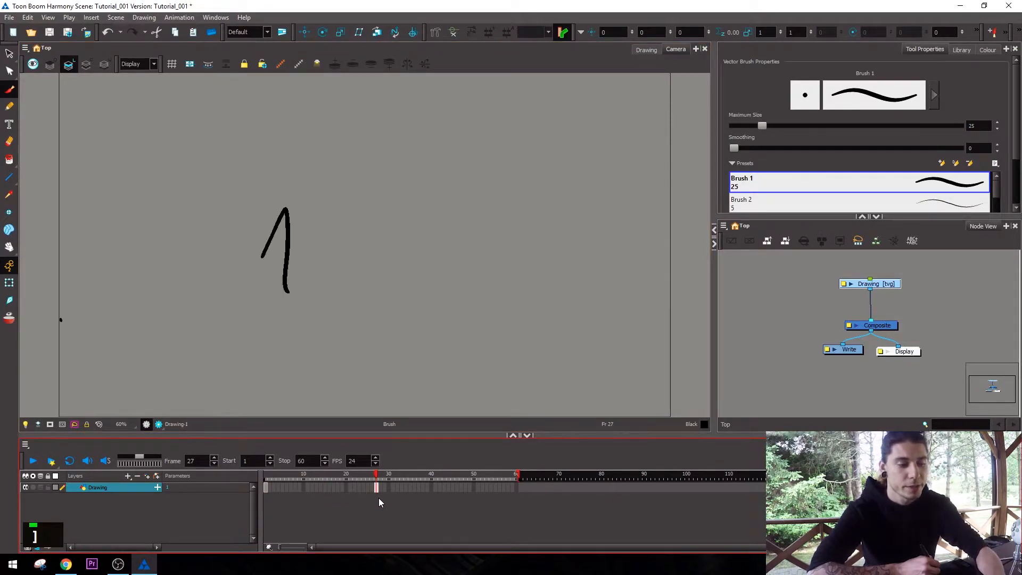
{"action": "key", "text": "bracketright"}
{"action": "key", "text": "bracketright"}
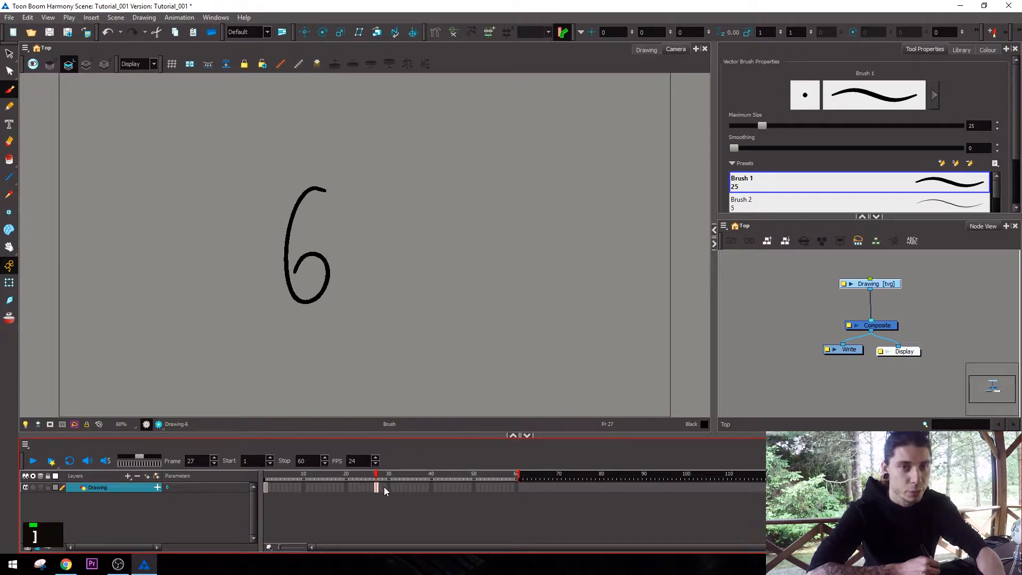
{"action": "left_click", "coordinate": [386, 487]}
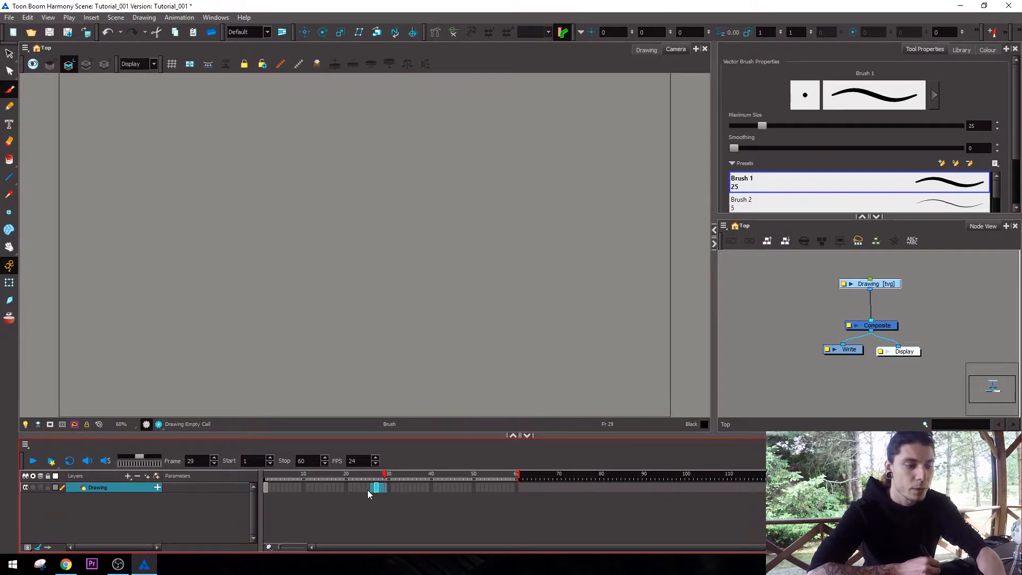
{"action": "left_click", "coordinate": [375, 487]}
{"action": "right_click", "coordinate": [375, 484]}
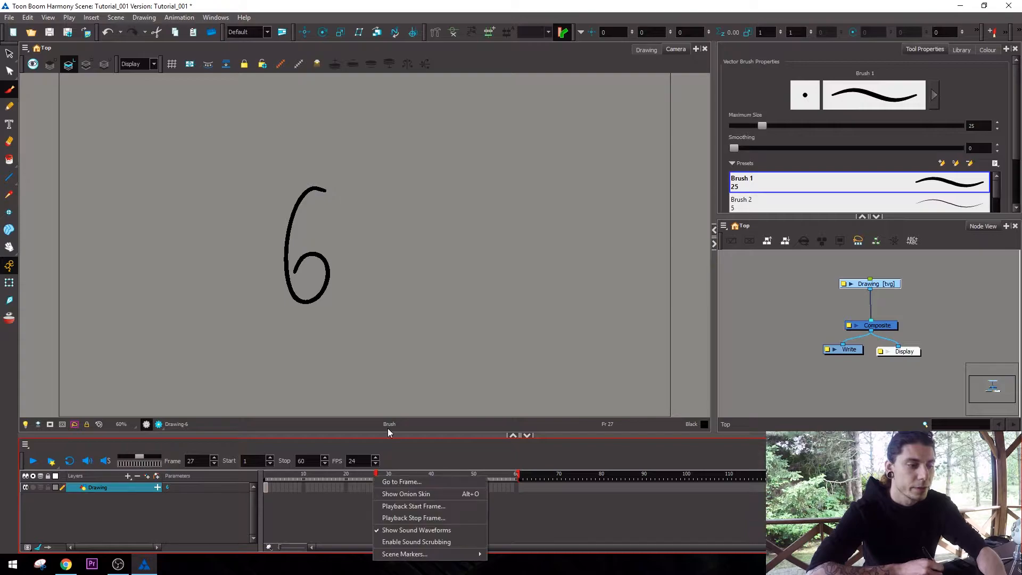
{"action": "left_click", "coordinate": [377, 488]}
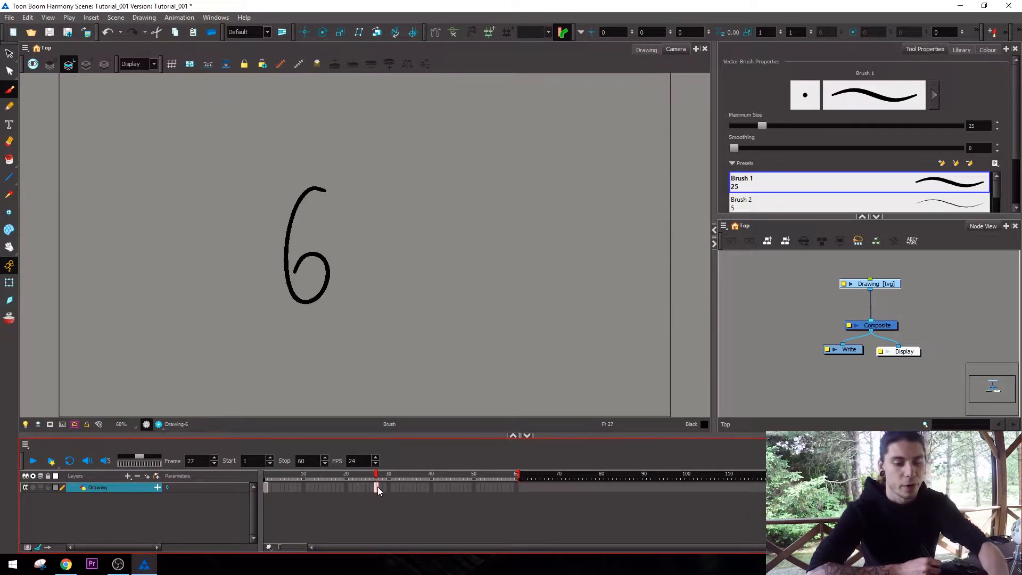
{"action": "key", "text": "Delete"}
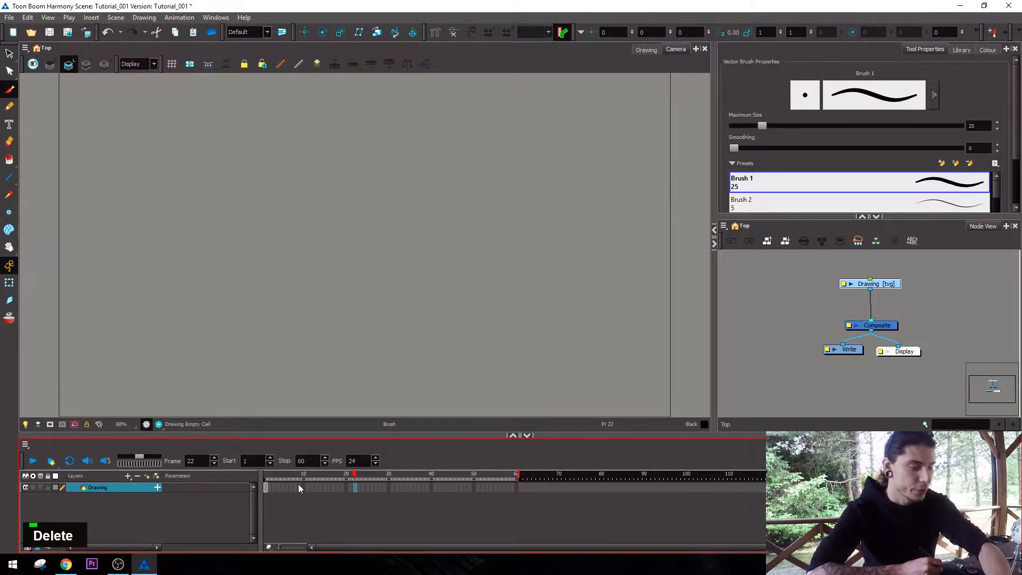
Delete the numeral from the drawing at frame 1 and undo the small test brush stroke.
{"action": "left_click", "coordinate": [266, 487]}
{"action": "key", "text": "alt+s"}
{"action": "left_click_drag", "start_coordinate": [318, 205], "coordinate": [342, 292]}
{"action": "key", "text": "Delete"}
{"action": "key", "text": "alt+b"}
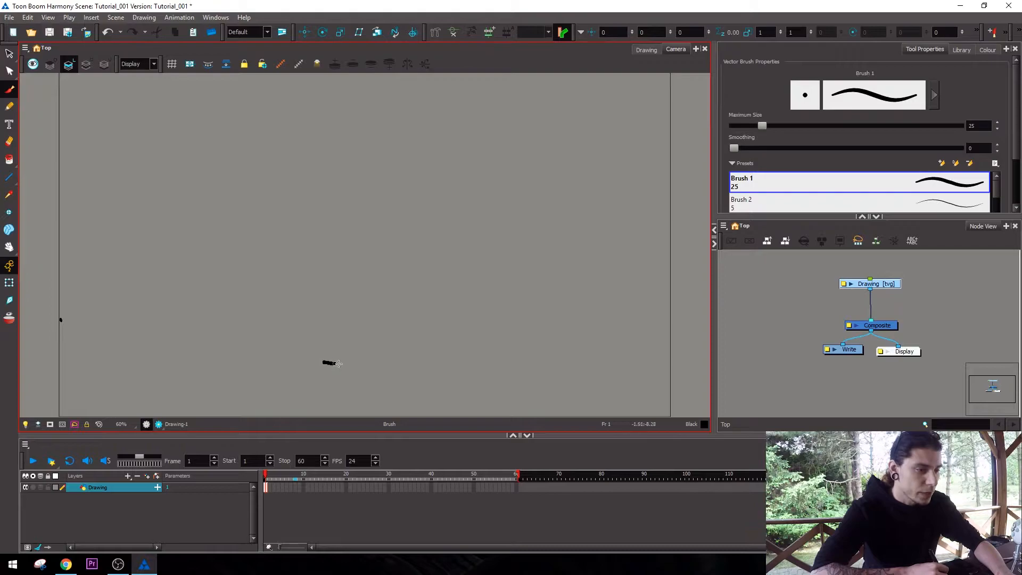
{"action": "key", "text": "2"}
{"action": "key", "text": "ctrl+z"}
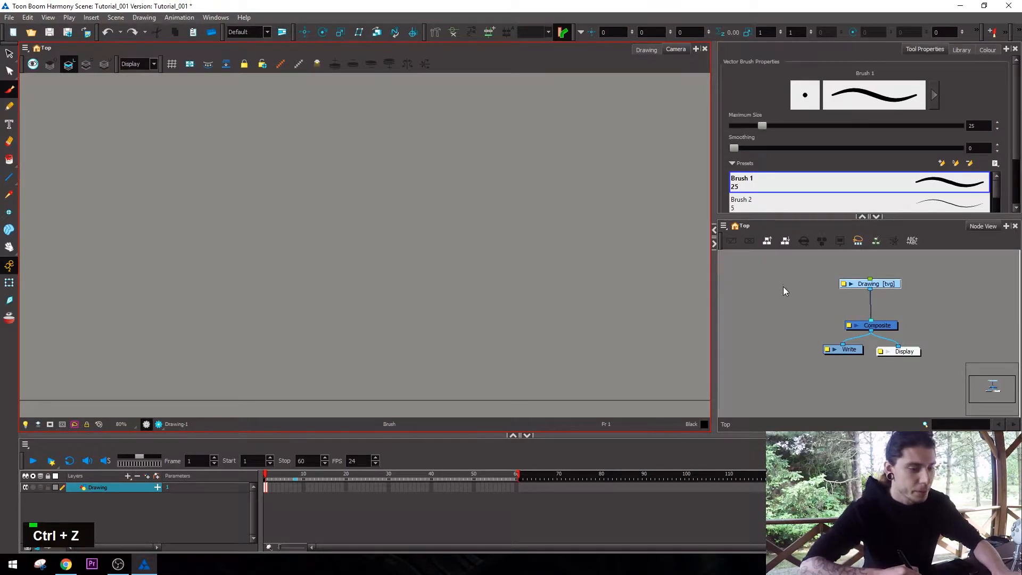
Add a second vector drawing layer with the default name and connect its node to the Composite beside Drawing.
{"action": "left_click", "coordinate": [777, 287]}
{"action": "key", "text": "ctrl+r"}
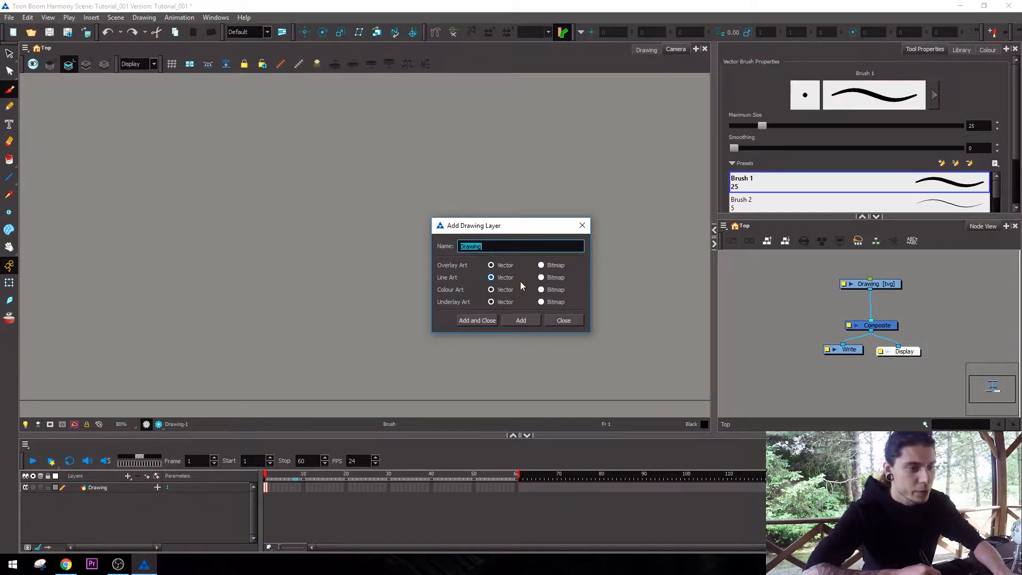
{"action": "left_click", "coordinate": [528, 321]}
{"action": "left_click", "coordinate": [563, 320]}
{"action": "mouse_move", "coordinate": [898, 324]}
{"action": "left_mouse_down"}
{"action": "mouse_move", "coordinate": [827, 294]}
{"action": "mouse_move", "coordinate": [860, 320]}
{"action": "left_mouse_up"}
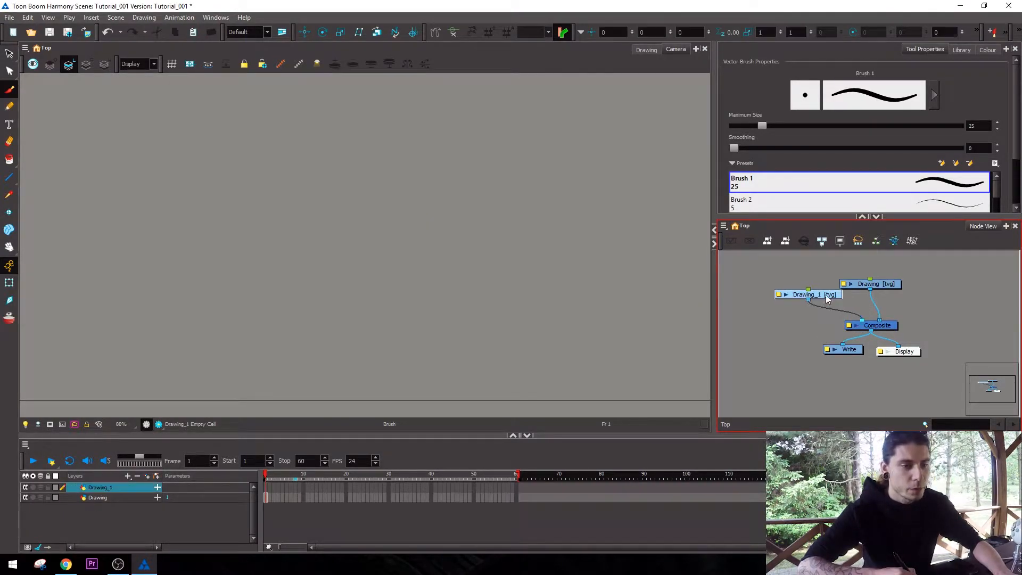
Draw a flat ellipse at frame 1 of the Drawing_1 layer with the Ellipse tool.
{"action": "left_click", "coordinate": [9, 181]}
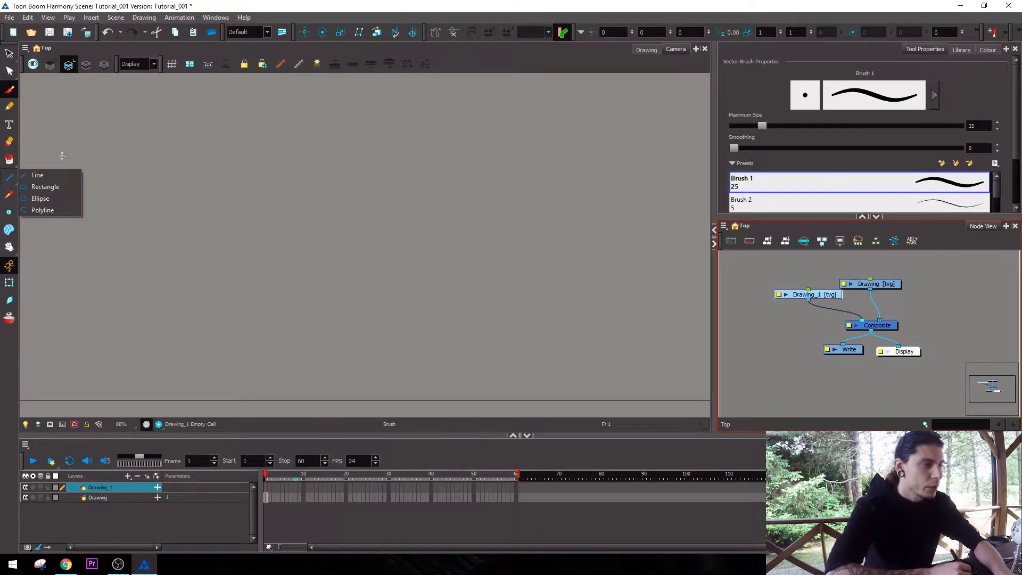
{"action": "left_click", "coordinate": [95, 48]}
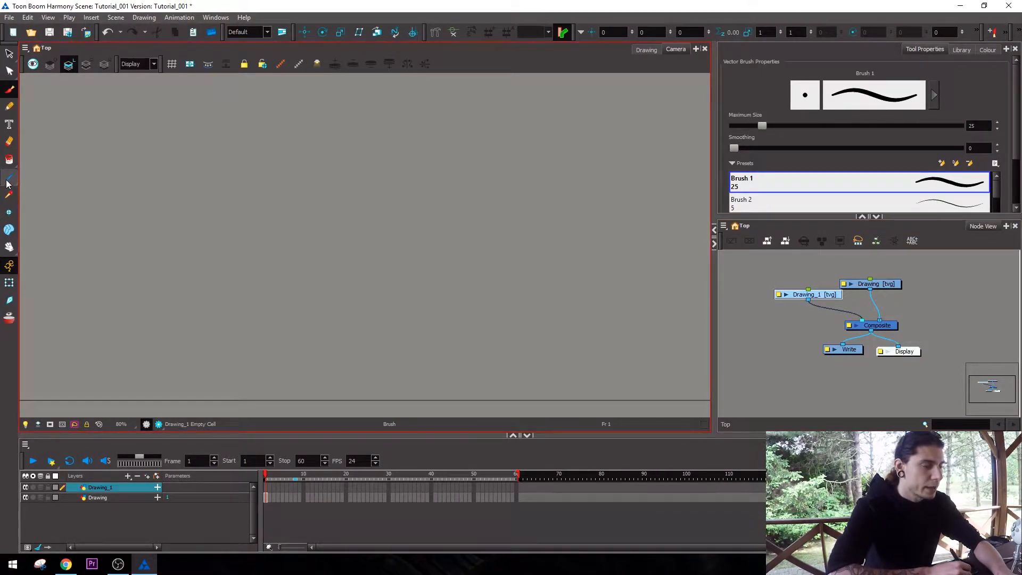
{"action": "left_click", "coordinate": [7, 183]}
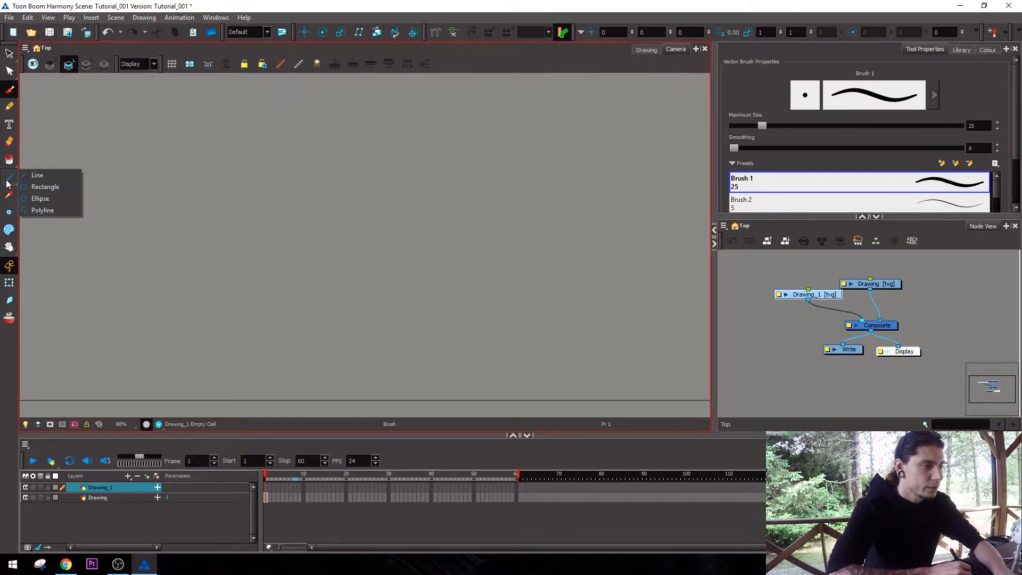
{"action": "left_click", "coordinate": [49, 201]}
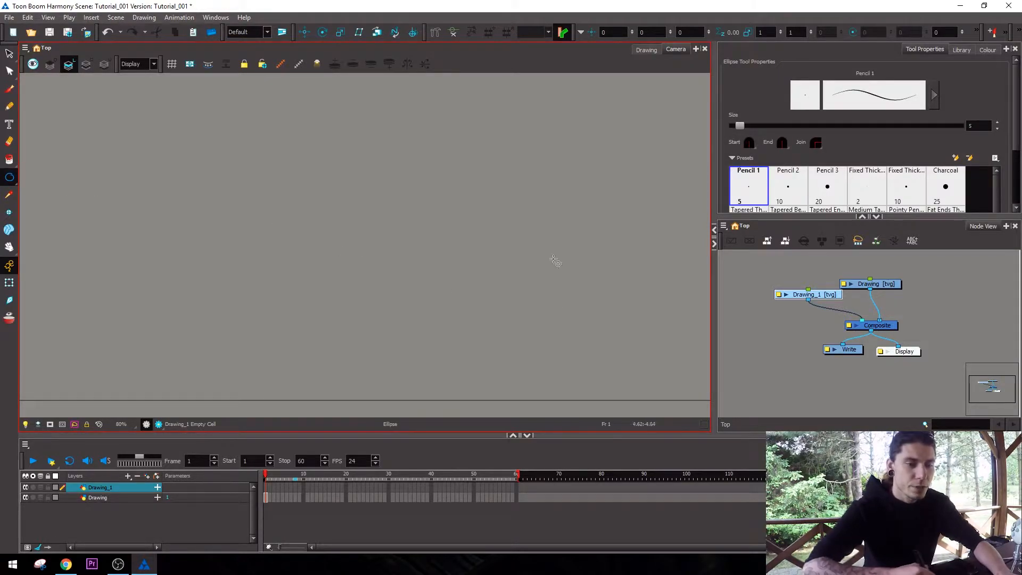
{"action": "mouse_move", "coordinate": [262, 282]}
{"action": "left_mouse_down"}
{"action": "mouse_move", "coordinate": [452, 319]}
{"action": "mouse_move", "coordinate": [339, 299]}
{"action": "left_mouse_up"}
Select the ellipse and nudge it four large steps to the right and one down.
{"action": "key", "text": "alt+s"}
{"action": "key", "text": "shift+Right"}
{"action": "key", "text": "shift+Right"}
{"action": "key", "text": "shift+Right"}
{"action": "key", "text": "shift+Down"}
{"action": "key", "text": "shift+Right"}
{"action": "key", "text": "shift+Down"}
{"action": "key", "text": "shift+Right"}
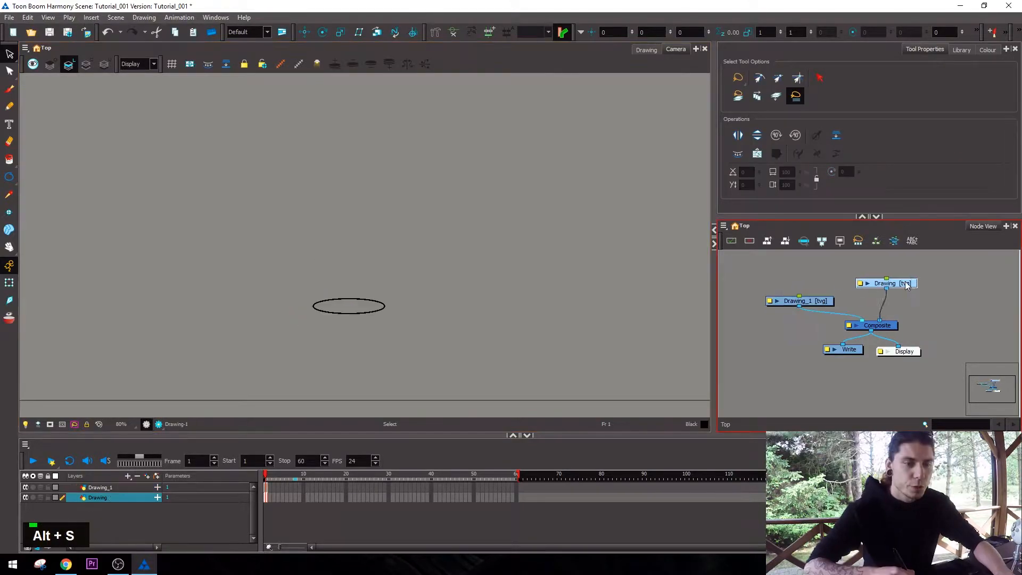
Rearrange the Drawing and Drawing_1 nodes so they sit farther apart above the Composite.
{"action": "left_click_drag", "start_coordinate": [905, 282], "coordinate": [896, 282]}
{"action": "left_click_drag", "start_coordinate": [818, 302], "coordinate": [823, 300]}
{"action": "left_click", "coordinate": [823, 288]}
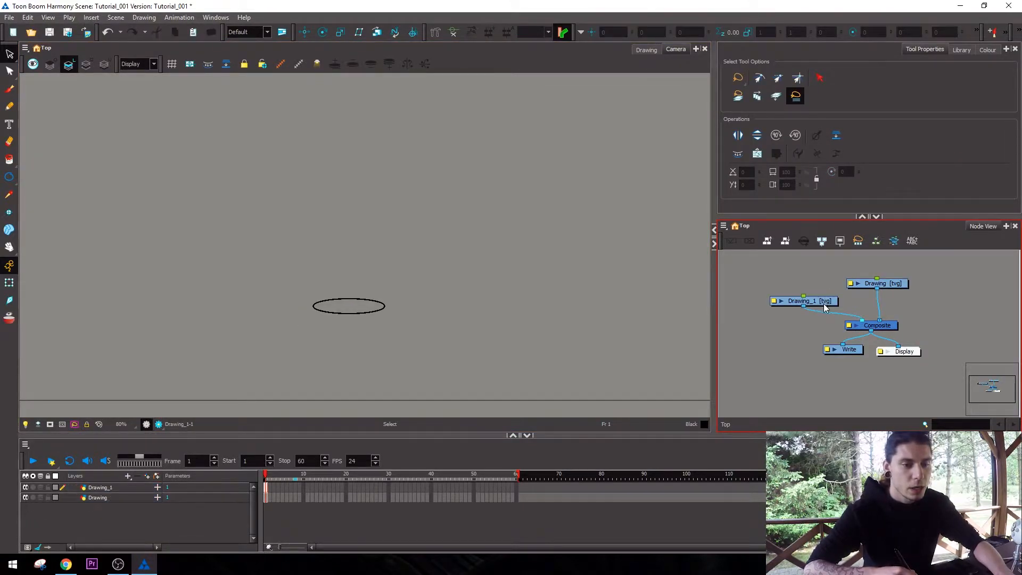
Extend the ellipse's exposure on Drawing_1 through frame 60 and return to frame 1.
{"action": "left_click", "coordinate": [823, 301]}
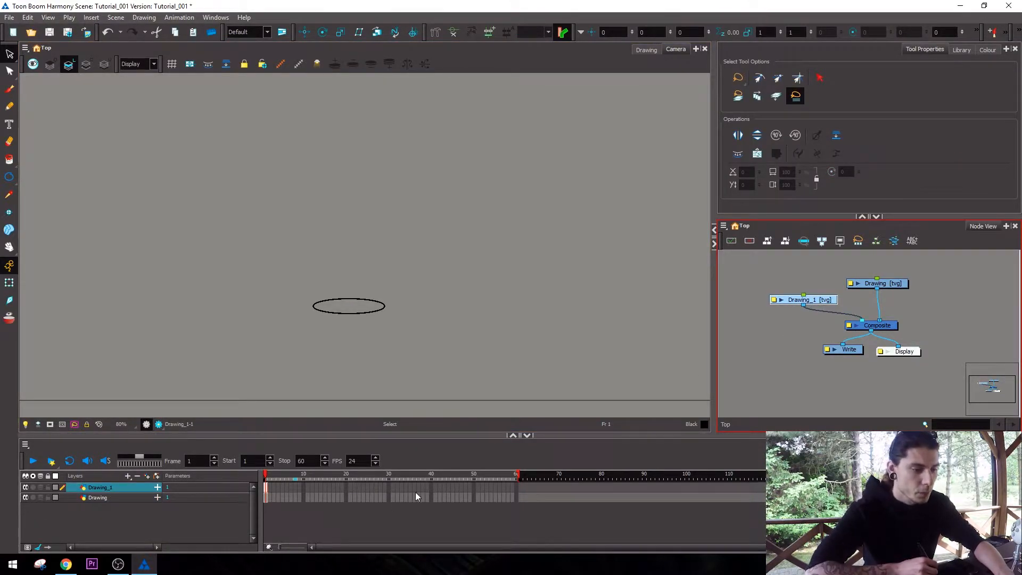
{"action": "left_click", "coordinate": [515, 488]}
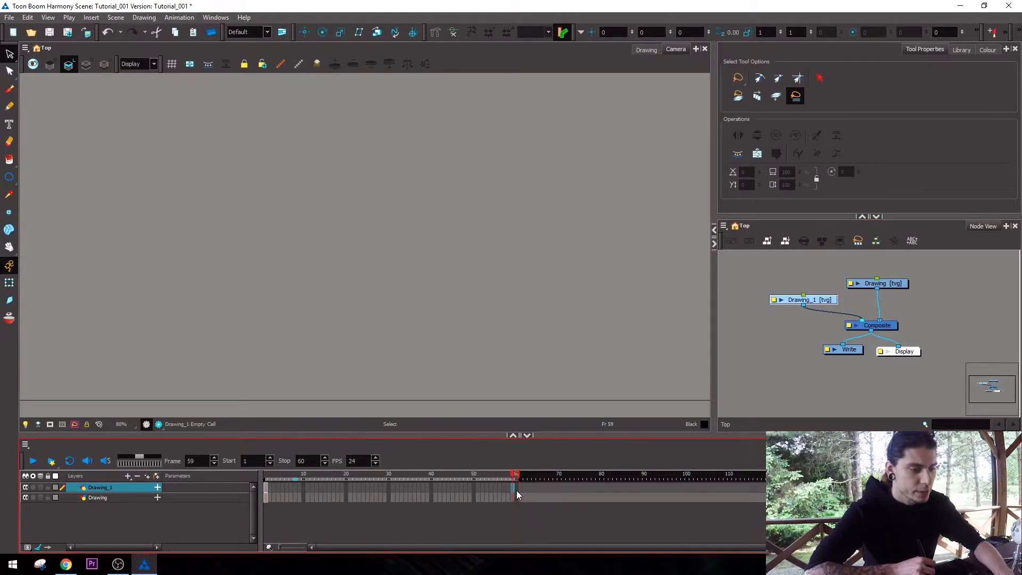
{"action": "key", "text": "F5"}
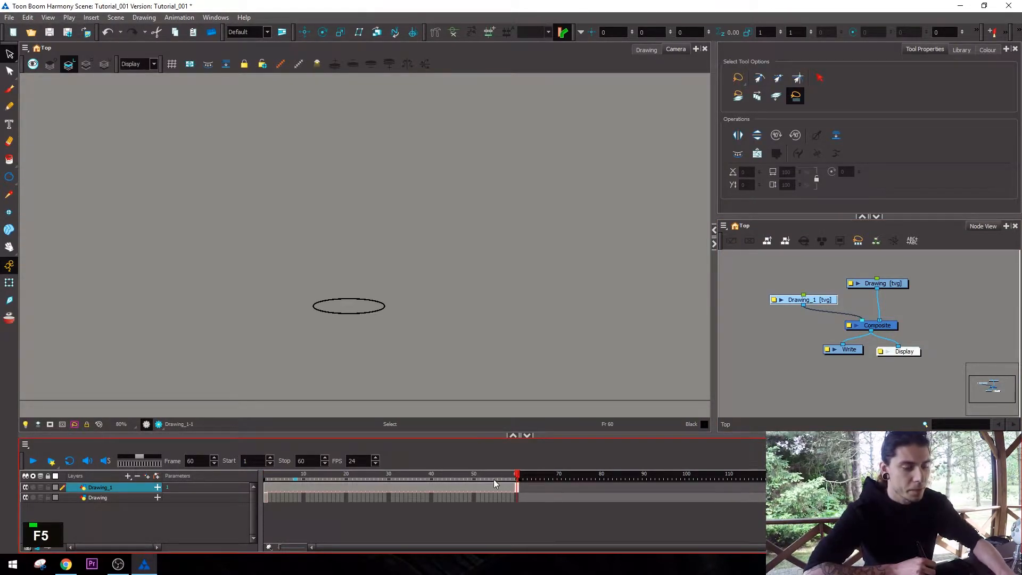
{"action": "left_click_drag", "start_coordinate": [474, 478], "coordinate": [403, 479]}
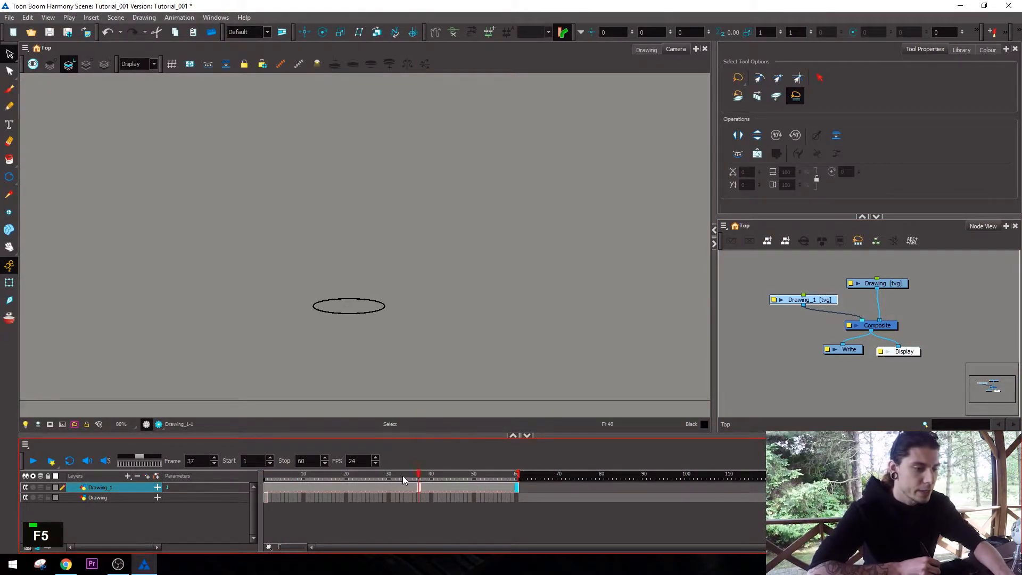
Expose drawing 1 on the Drawing layer from frame 1 by switching its drawing substitution.
{"action": "left_click", "coordinate": [270, 498]}
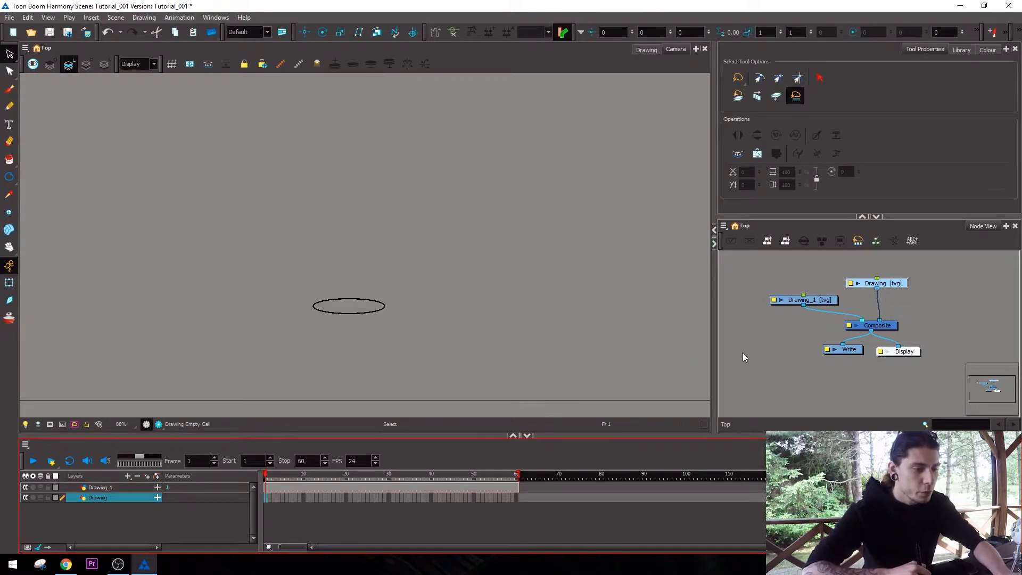
{"action": "left_click", "coordinate": [743, 357]}
{"action": "left_click", "coordinate": [267, 497]}
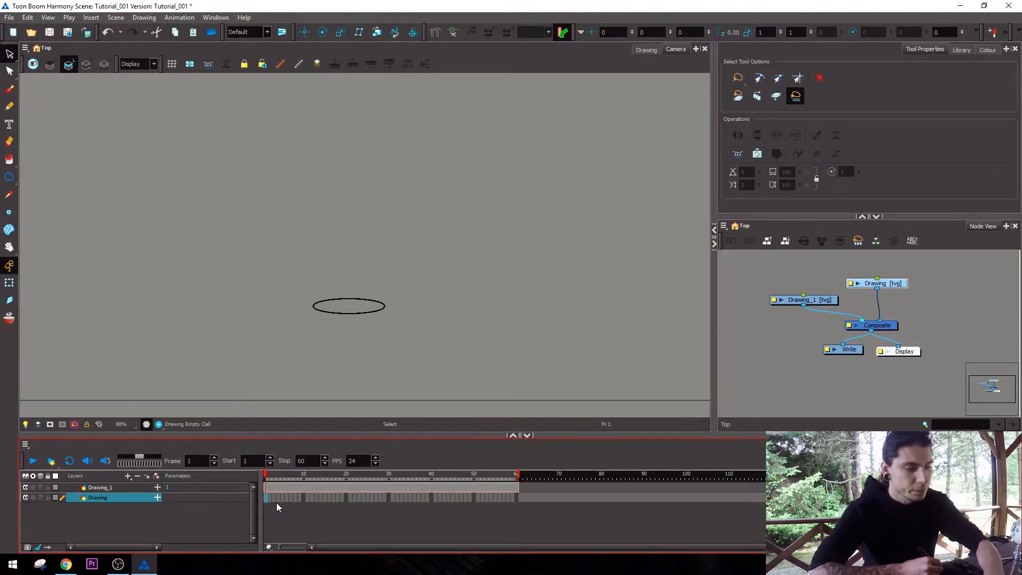
{"action": "key", "text": "bracketright"}
{"action": "left_click", "coordinate": [780, 321]}
Select and delete the stray artwork in drawing 1 of the Drawing layer.
{"action": "key", "text": "alt+s"}
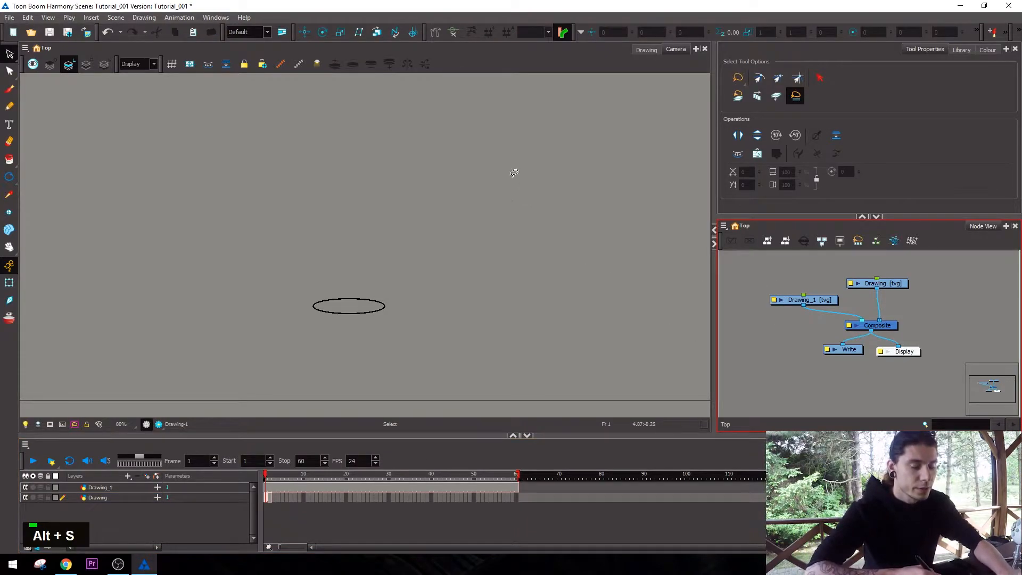
{"action": "key", "text": "space"}
{"action": "mouse_move", "coordinate": [525, 221]}
{"action": "left_mouse_down"}
{"action": "mouse_move", "coordinate": [426, 335]}
{"action": "mouse_move", "coordinate": [470, 89]}
{"action": "mouse_move", "coordinate": [628, 325]}
{"action": "mouse_move", "coordinate": [497, 123]}
{"action": "mouse_move", "coordinate": [629, 200]}
{"action": "mouse_move", "coordinate": [367, 187]}
{"action": "mouse_move", "coordinate": [641, 221]}
{"action": "mouse_move", "coordinate": [602, 203]}
{"action": "left_mouse_up"}
{"action": "key", "text": "alt+s"}
{"action": "mouse_move", "coordinate": [107, 184]}
{"action": "left_mouse_down"}
{"action": "mouse_move", "coordinate": [74, 253]}
{"action": "mouse_move", "coordinate": [112, 213]}
{"action": "left_mouse_up"}
{"action": "key", "text": "Delete"}
Zoom in and out and pan the Camera view to examine the ellipse within the camera frame.
{"action": "key", "text": "space"}
{"action": "left_click_drag", "start_coordinate": [573, 223], "coordinate": [499, 249]}
{"action": "key", "text": "1"}
{"action": "key", "text": "2"}
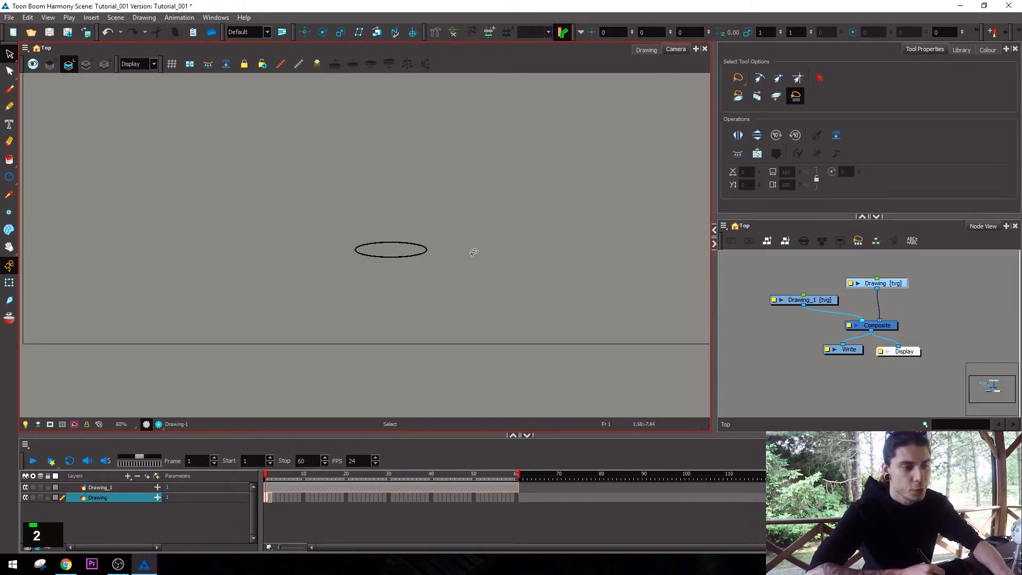
{"action": "key", "text": "1"}
{"action": "key", "text": "1"}
{"action": "key", "text": "1"}
{"action": "key", "text": "1"}
{"action": "key", "text": "1"}
{"action": "key", "text": "space"}
{"action": "left_click_drag", "start_coordinate": [470, 234], "coordinate": [605, 297]}
{"action": "key", "text": "2"}
{"action": "key", "text": "2"}
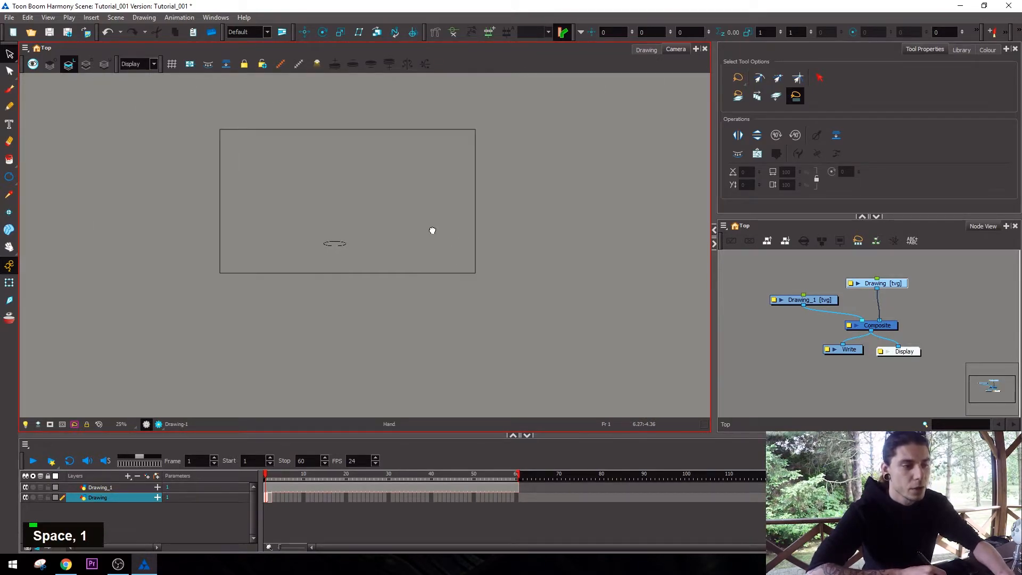
{"action": "key", "text": "2"}
{"action": "key", "text": "2"}
{"action": "key", "text": "space"}
{"action": "key", "text": "2"}
{"action": "key", "text": "2"}
{"action": "key", "text": "2"}
{"action": "left_click_drag", "start_coordinate": [532, 265], "coordinate": [279, 247]}
{"action": "key", "text": "1"}
{"action": "key", "text": "1"}
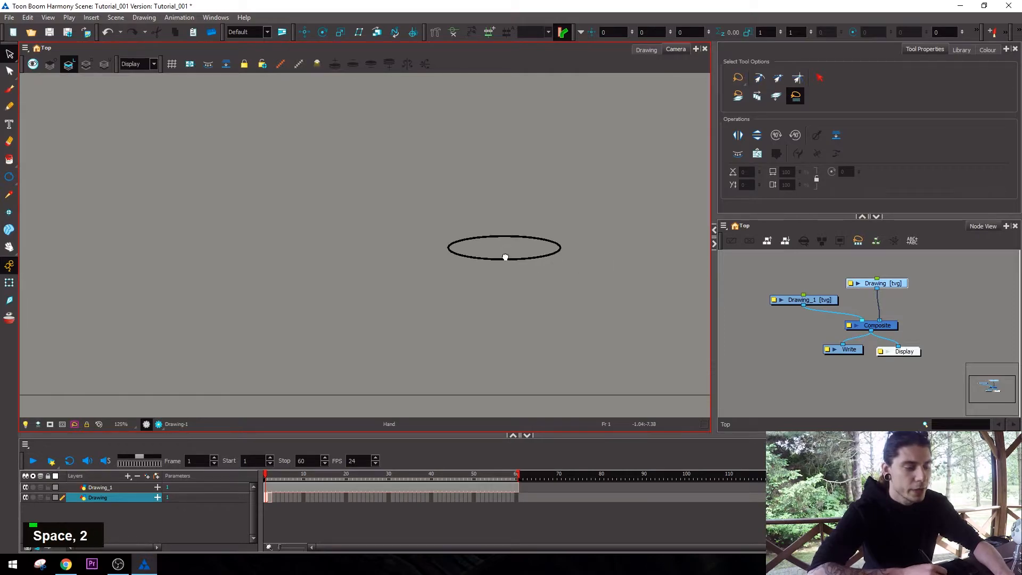
{"action": "key", "text": "2"}
{"action": "key", "text": "space"}
{"action": "left_click_drag", "start_coordinate": [461, 164], "coordinate": [429, 237]}
{"action": "key", "text": "2"}
{"action": "key", "text": "1"}
{"action": "key", "text": "1"}
{"action": "key", "text": "2"}
{"action": "key", "text": "space"}
{"action": "left_click_drag", "start_coordinate": [368, 329], "coordinate": [473, 244]}
{"action": "key", "text": "2"}
{"action": "key", "text": "2"}
{"action": "key", "text": "space"}
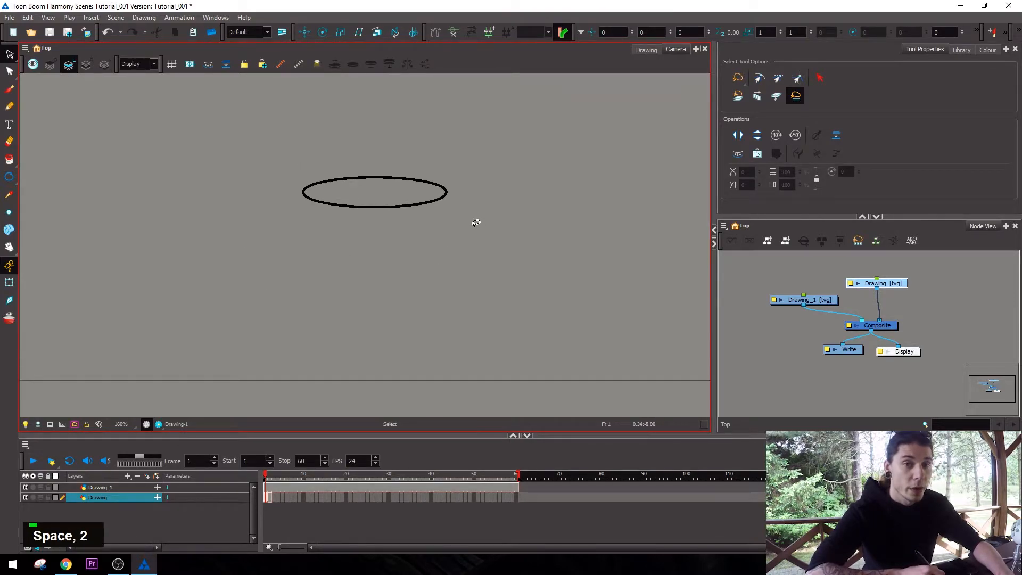
{"action": "key", "text": "1"}
{"action": "key", "text": "1"}
{"action": "key", "text": "1"}
{"action": "key", "text": "2"}
{"action": "key", "text": "space"}
{"action": "key", "text": "1"}
{"action": "key", "text": "1"}
{"action": "key", "text": "space"}
{"action": "key", "text": "2"}
{"action": "key", "text": "2"}
{"action": "key", "text": "2"}
{"action": "key", "text": "space"}
{"action": "key", "text": "1"}
{"action": "key", "text": "1"}
{"action": "key", "text": "space"}
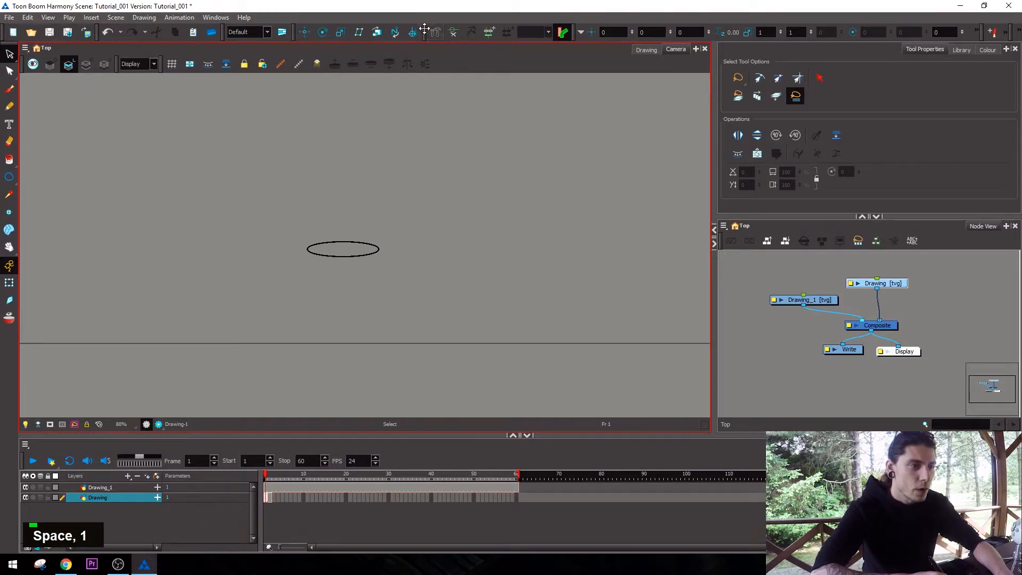
Shift the coordinates toolbar slightly to the right, then float the Camera view and dock it back beside the Drawing view.
{"action": "left_click_drag", "start_coordinate": [424, 29], "coordinate": [424, 204]}
{"action": "left_click_drag", "start_coordinate": [570, 32], "coordinate": [620, 57]}
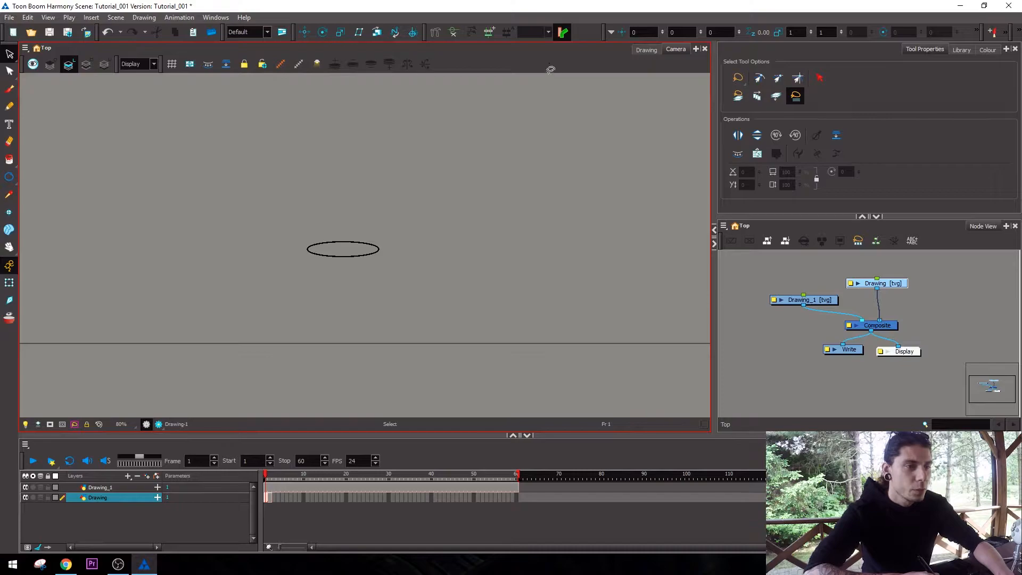
{"action": "left_click_drag", "start_coordinate": [677, 56], "coordinate": [506, 255]}
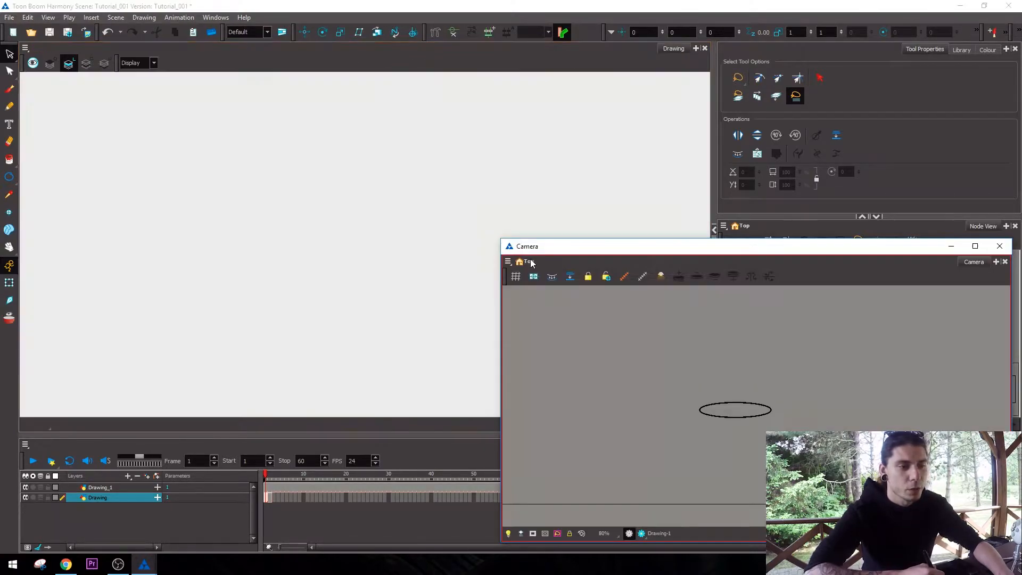
{"action": "mouse_move", "coordinate": [975, 261]}
{"action": "left_mouse_down"}
{"action": "mouse_move", "coordinate": [778, 112]}
{"action": "mouse_move", "coordinate": [667, 49]}
{"action": "left_mouse_up"}
Open a floating Camera view from the Display node, reposition its window and close it.
{"action": "left_click", "coordinate": [905, 353]}
{"action": "double_click", "coordinate": [905, 354]}
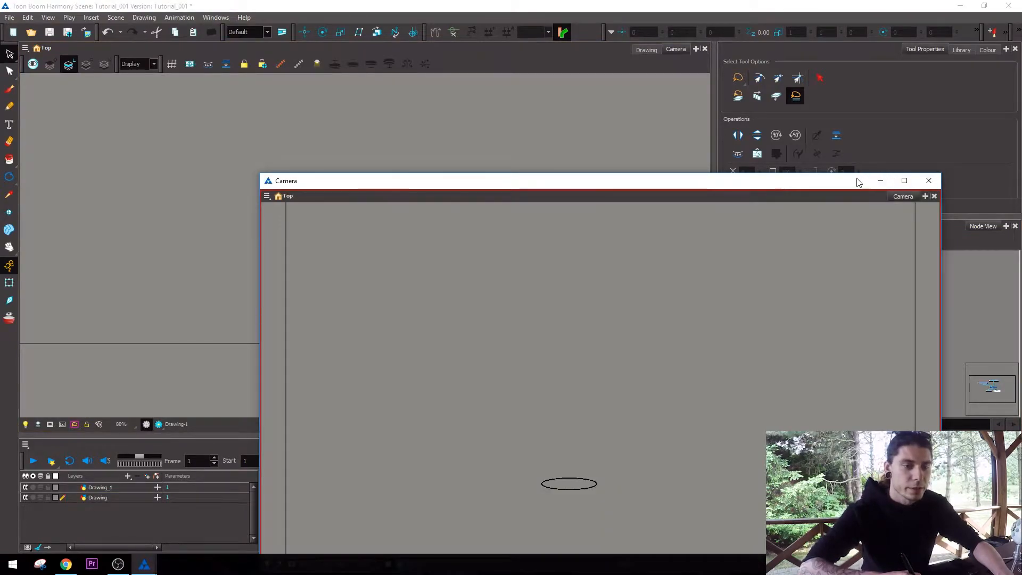
{"action": "left_click_drag", "start_coordinate": [860, 182], "coordinate": [568, 133]}
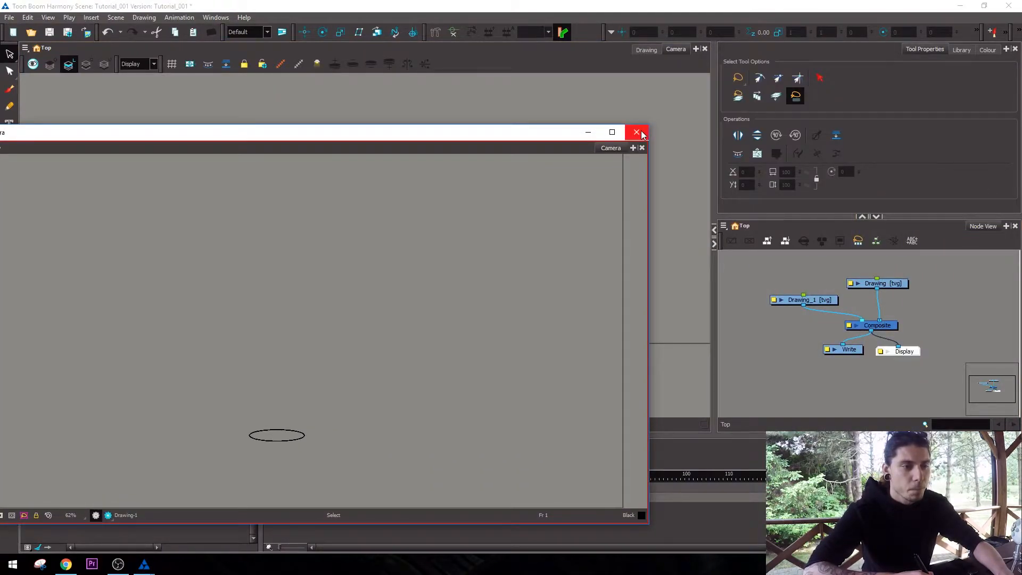
{"action": "left_click", "coordinate": [642, 148]}
Undock the Camera view, dock it back beside the Drawing view and widen it toward the tool properties and node view.
{"action": "mouse_move", "coordinate": [677, 50]}
{"action": "left_mouse_down"}
{"action": "mouse_move", "coordinate": [612, 103]}
{"action": "mouse_move", "coordinate": [27, 280]}
{"action": "mouse_move", "coordinate": [21, 324]}
{"action": "left_mouse_up"}
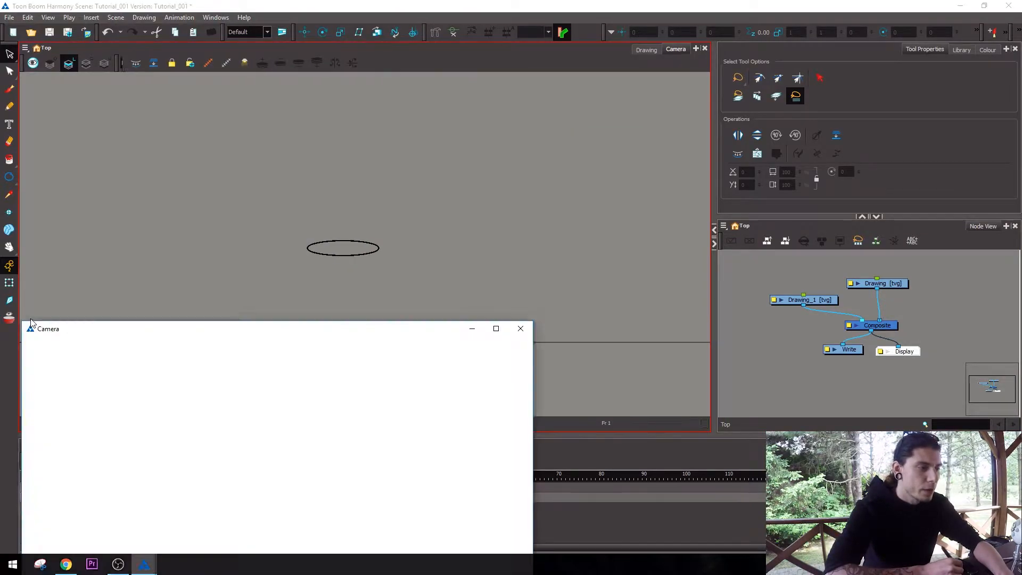
{"action": "mouse_move", "coordinate": [500, 344]}
{"action": "left_mouse_down"}
{"action": "mouse_move", "coordinate": [716, 325]}
{"action": "mouse_move", "coordinate": [708, 303]}
{"action": "left_mouse_up"}
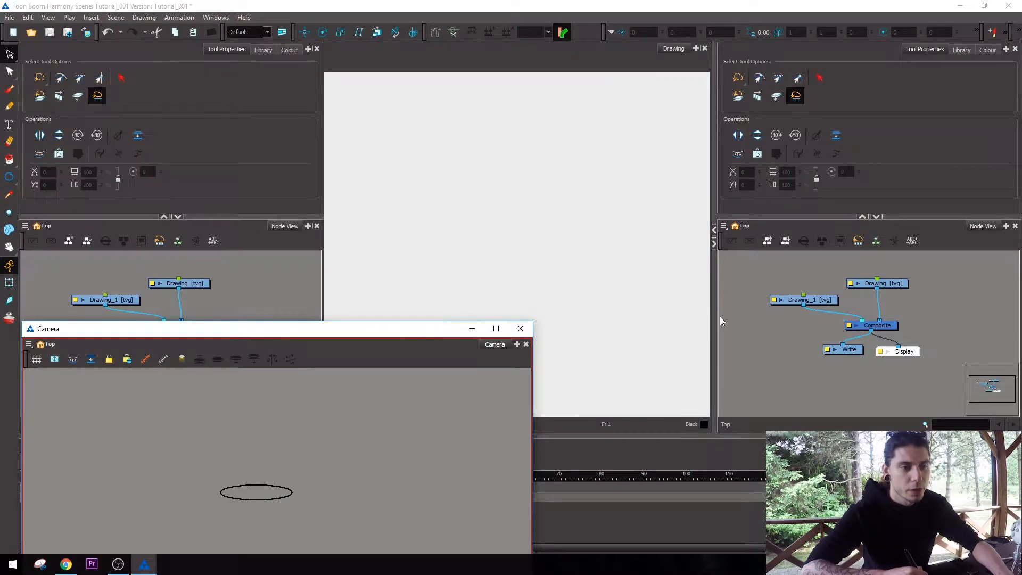
{"action": "mouse_move", "coordinate": [666, 55]}
{"action": "left_mouse_down"}
{"action": "mouse_move", "coordinate": [536, 102]}
{"action": "mouse_move", "coordinate": [320, 53]}
{"action": "mouse_move", "coordinate": [356, 64]}
{"action": "left_mouse_up"}
{"action": "left_click_drag", "start_coordinate": [599, 162], "coordinate": [753, 190]}
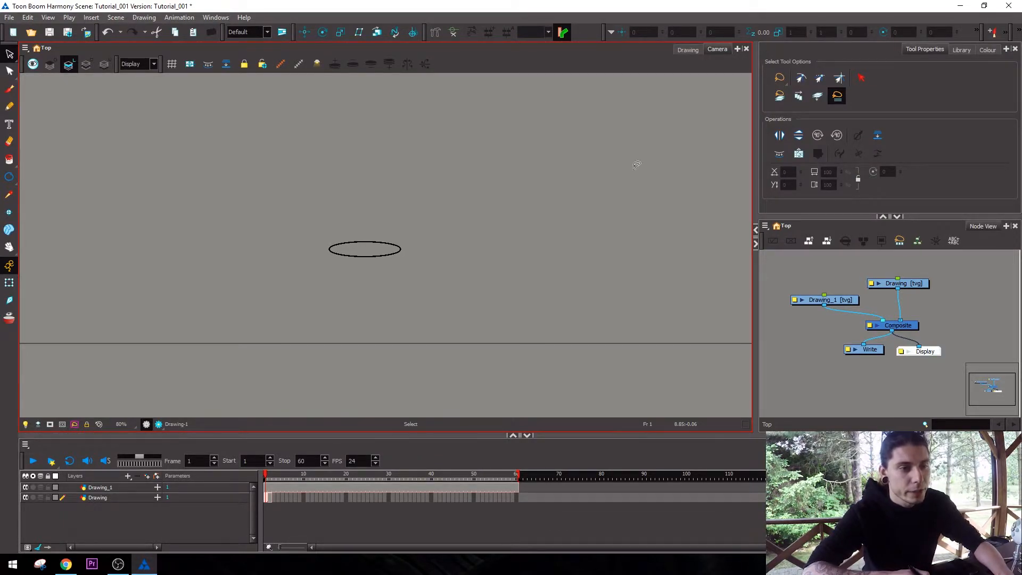
{"action": "left_click_drag", "start_coordinate": [753, 135], "coordinate": [766, 154]}
Pan and zoom around the ellipse in the widened Camera view.
{"action": "key", "text": "1"}
{"action": "key", "text": "space"}
{"action": "left_click_drag", "start_coordinate": [614, 172], "coordinate": [582, 172]}
{"action": "key", "text": "1"}
{"action": "key", "text": "2"}
{"action": "key", "text": "2"}
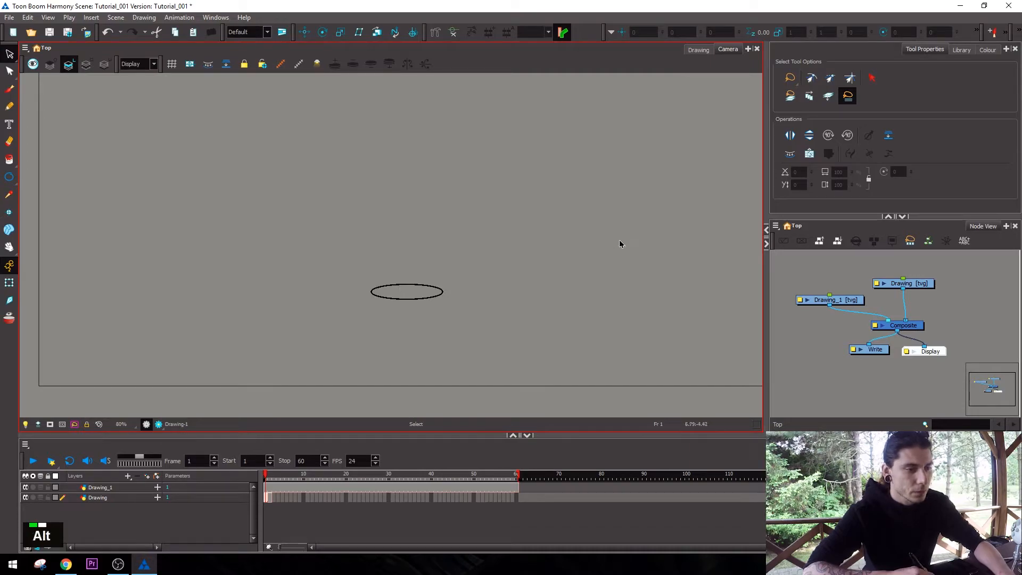
{"action": "key", "text": "space"}
{"action": "key", "text": "1"}
{"action": "key", "text": "2"}
{"action": "key", "text": "space"}
{"action": "key", "text": "2"}
{"action": "key", "text": "space"}
{"action": "left_click_drag", "start_coordinate": [583, 220], "coordinate": [589, 211]}
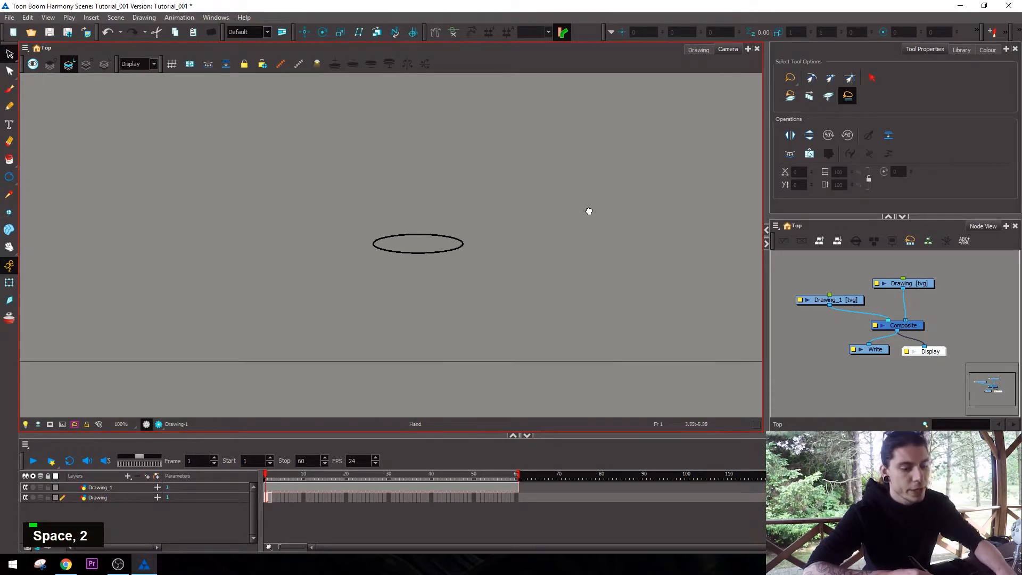
Paint three parallel curved strokes around the ellipse with Brush 1 at size 25, rotating the canvas between strokes.
{"action": "key", "text": "ctrl+alt"}
{"action": "mouse_move", "coordinate": [586, 282]}
{"action": "left_mouse_down"}
{"action": "mouse_move", "coordinate": [611, 308]}
{"action": "mouse_move", "coordinate": [575, 193]}
{"action": "mouse_move", "coordinate": [572, 346]}
{"action": "mouse_move", "coordinate": [502, 140]}
{"action": "mouse_move", "coordinate": [560, 201]}
{"action": "mouse_move", "coordinate": [505, 149]}
{"action": "mouse_move", "coordinate": [461, 142]}
{"action": "left_mouse_up"}
{"action": "key", "text": "alt+shift+w"}
{"action": "key", "text": "2"}
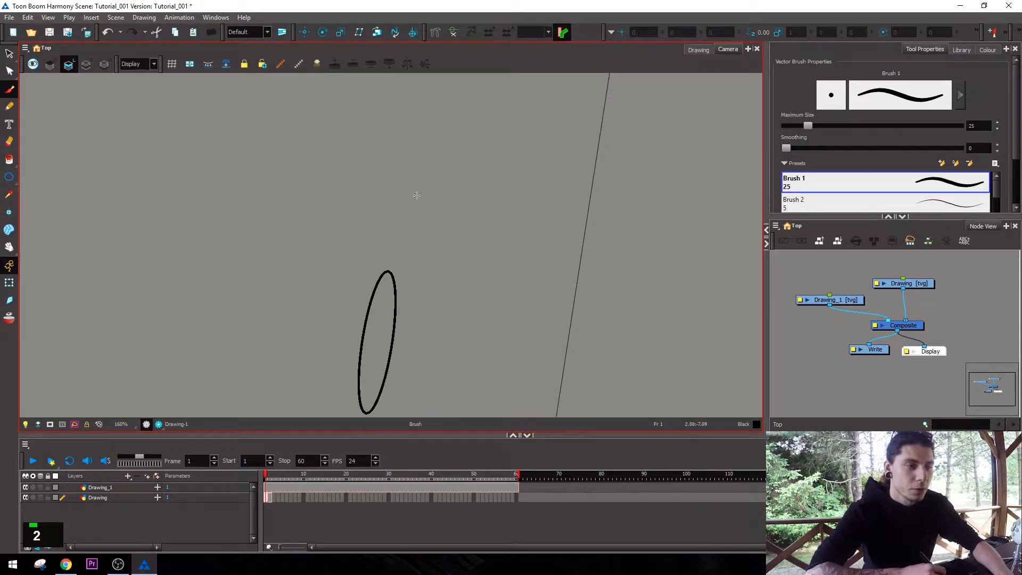
{"action": "mouse_move", "coordinate": [374, 356]}
{"action": "left_mouse_down"}
{"action": "mouse_move", "coordinate": [388, 284]}
{"action": "mouse_move", "coordinate": [489, 73]}
{"action": "left_mouse_up"}
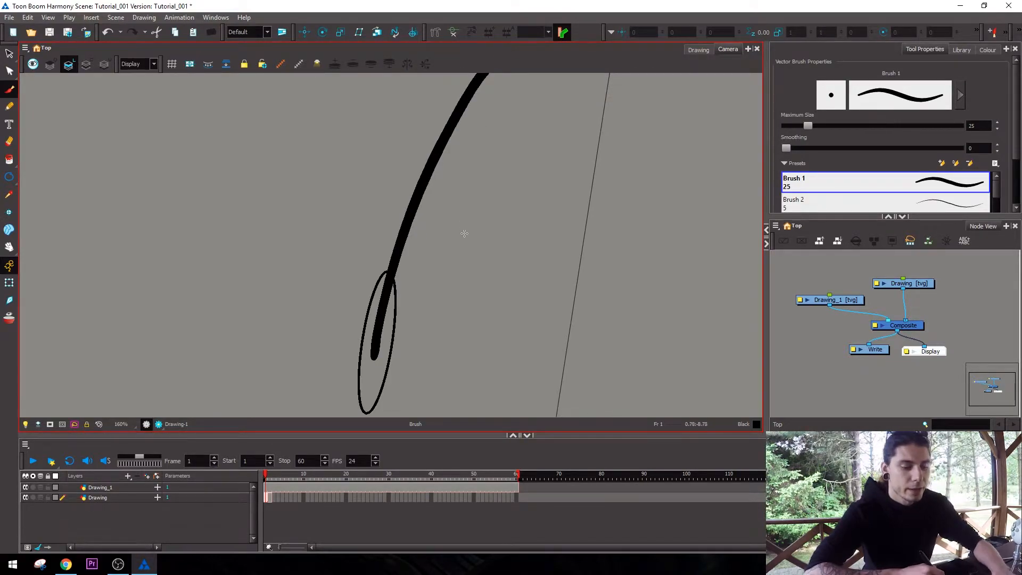
{"action": "mouse_move", "coordinate": [595, 224]}
{"action": "left_mouse_down"}
{"action": "mouse_move", "coordinate": [551, 343]}
{"action": "mouse_move", "coordinate": [467, 399]}
{"action": "left_mouse_up"}
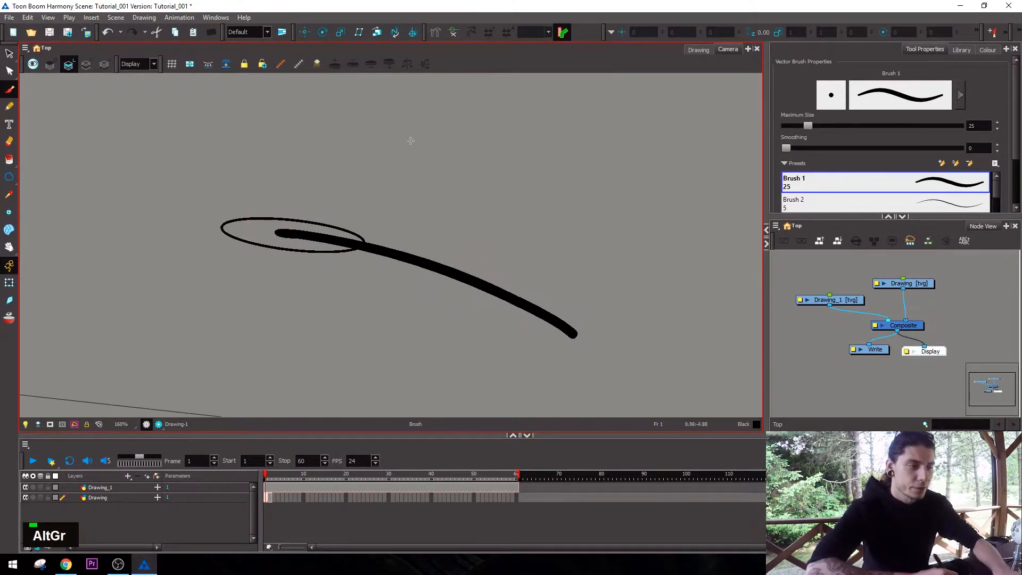
{"action": "mouse_move", "coordinate": [310, 173]}
{"action": "left_mouse_down"}
{"action": "mouse_move", "coordinate": [405, 183]}
{"action": "mouse_move", "coordinate": [617, 308]}
{"action": "left_mouse_up"}
{"action": "key", "text": "ctrl+alt"}
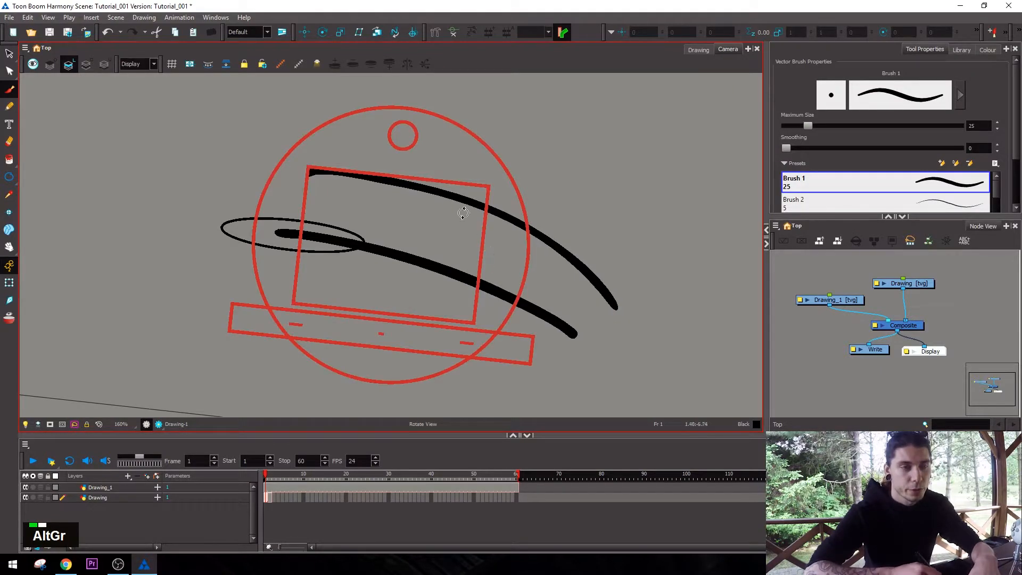
{"action": "mouse_move", "coordinate": [550, 344]}
{"action": "left_mouse_down"}
{"action": "mouse_move", "coordinate": [568, 187]}
{"action": "mouse_move", "coordinate": [511, 103]}
{"action": "left_mouse_up"}
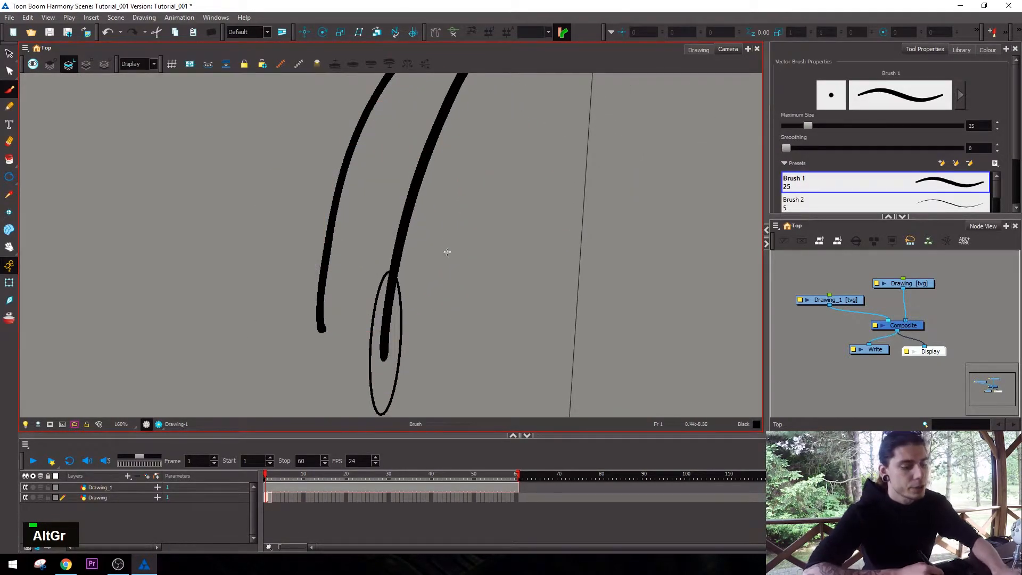
{"action": "left_click_drag", "start_coordinate": [449, 336], "coordinate": [520, 94]}
Reset the canvas rotation and delete the three test brush strokes from the Drawing layer.
{"action": "key", "text": "1"}
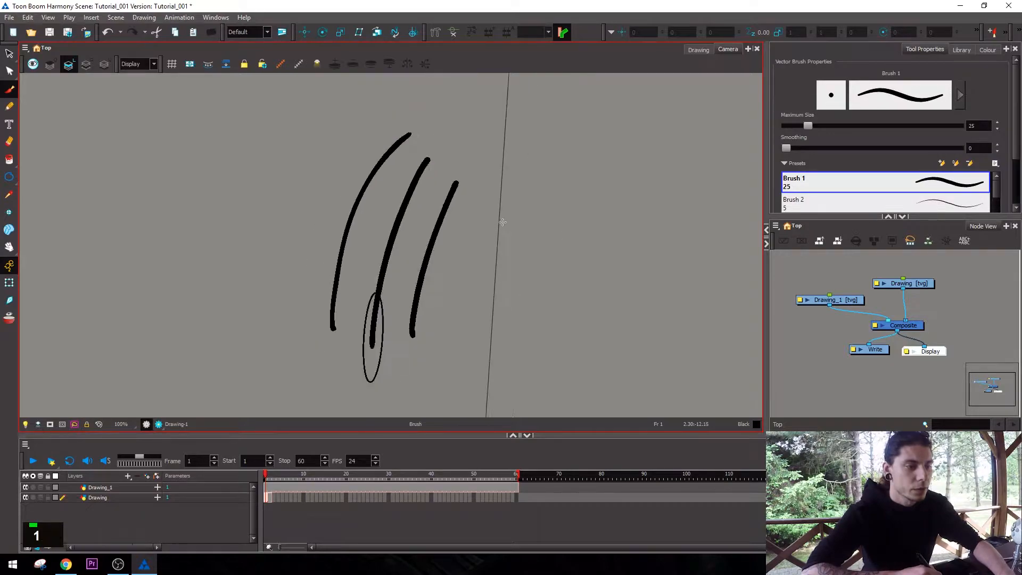
{"action": "left_click_drag", "start_coordinate": [509, 256], "coordinate": [525, 240]}
{"action": "key", "text": "shift+m"}
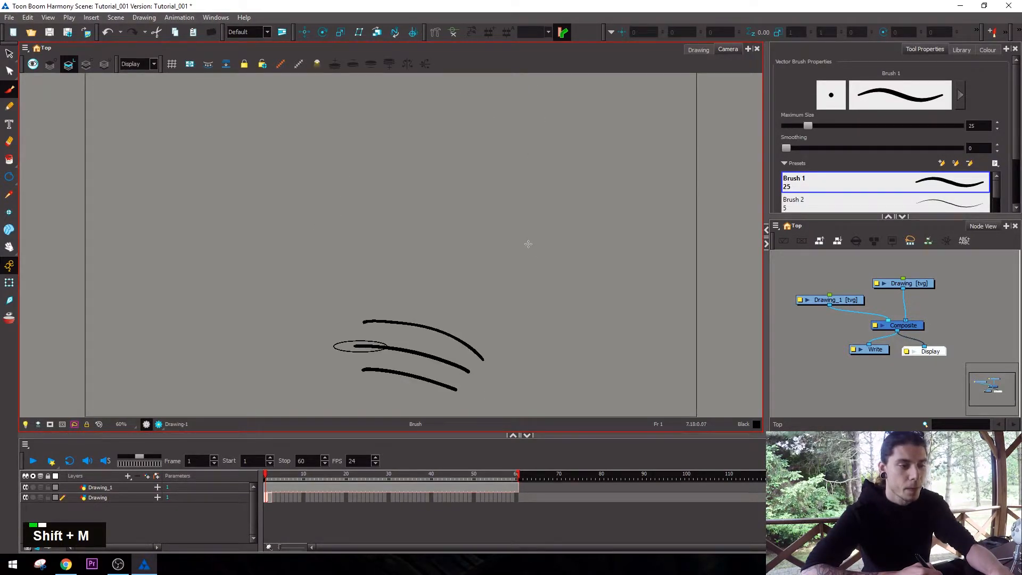
{"action": "left_click_drag", "start_coordinate": [527, 282], "coordinate": [538, 212]}
{"action": "key", "text": "2"}
{"action": "key", "text": "2"}
{"action": "mouse_move", "coordinate": [550, 251]}
{"action": "left_mouse_down"}
{"action": "mouse_move", "coordinate": [543, 198]}
{"action": "mouse_move", "coordinate": [463, 328]}
{"action": "left_mouse_up"}
{"action": "key", "text": "alt+s"}
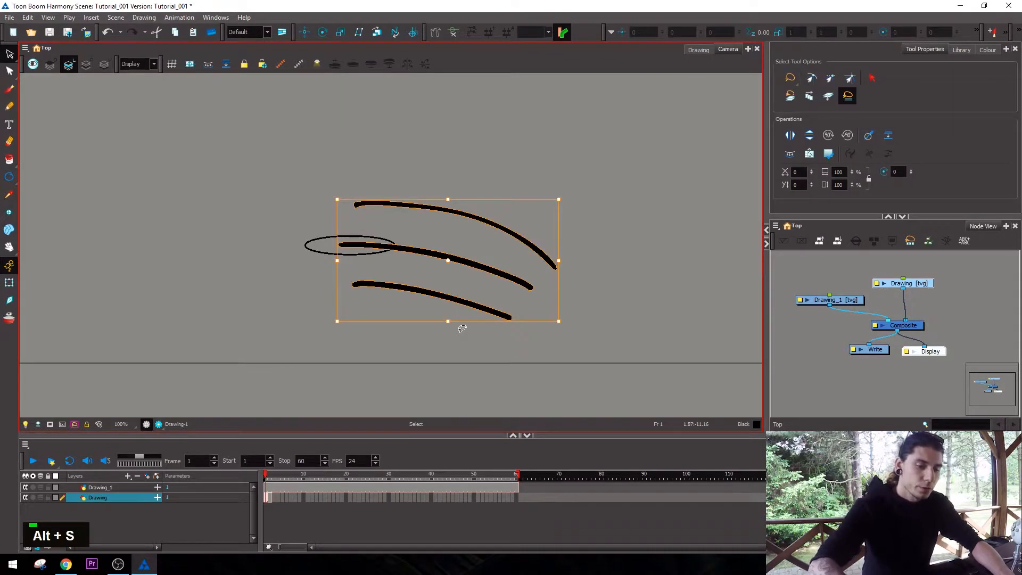
{"action": "key", "text": "Delete"}
{"action": "key", "text": "2"}
{"action": "left_click_drag", "start_coordinate": [333, 232], "coordinate": [281, 255]}
{"action": "key", "text": "Delete"}
Make Drawing_1 the active drawing by selecting its node, then clear the node selection.
{"action": "key", "text": "space"}
{"action": "key", "text": "1"}
{"action": "key", "text": "2"}
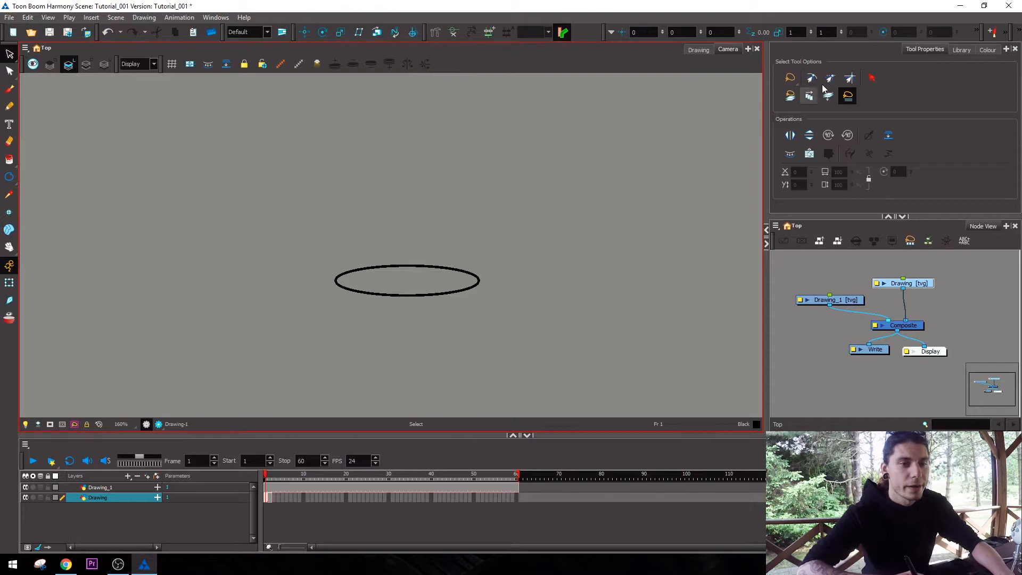
{"action": "left_click", "coordinate": [782, 381]}
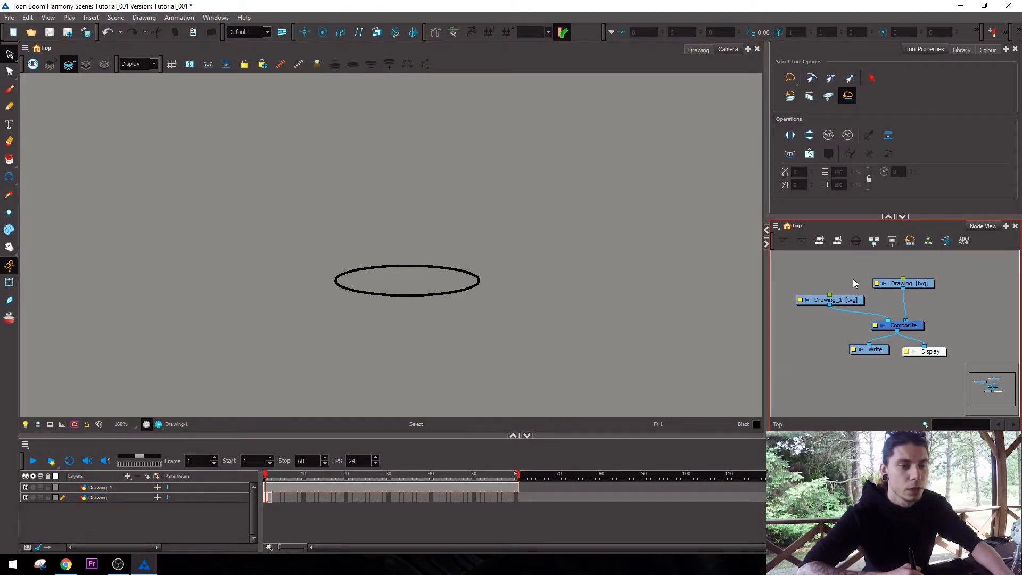
{"action": "left_click", "coordinate": [837, 301]}
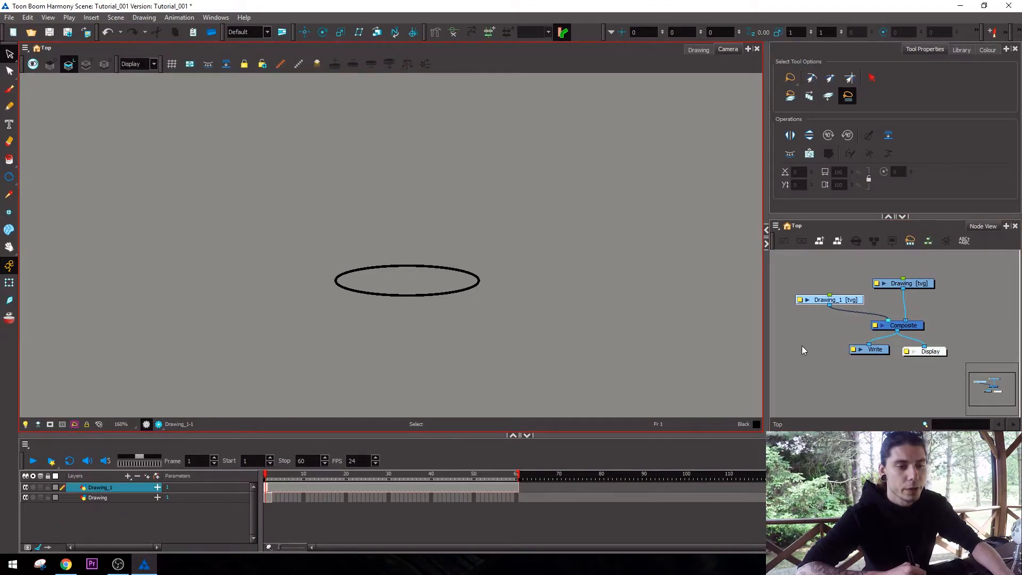
{"action": "left_click", "coordinate": [804, 350]}
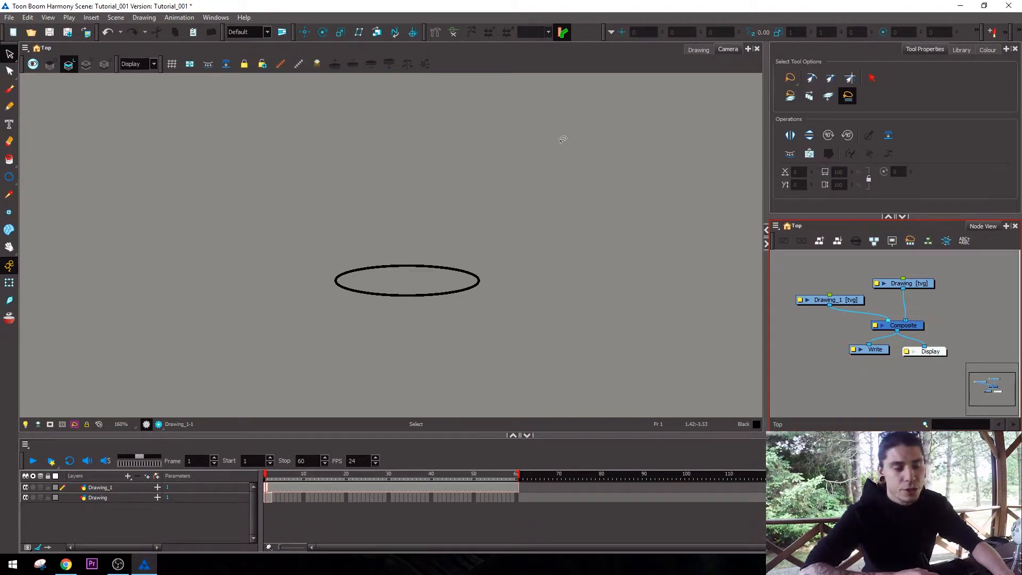
Turn off Focus On Mouse Enter in the general preferences and accept the change.
{"action": "left_click", "coordinate": [28, 18]}
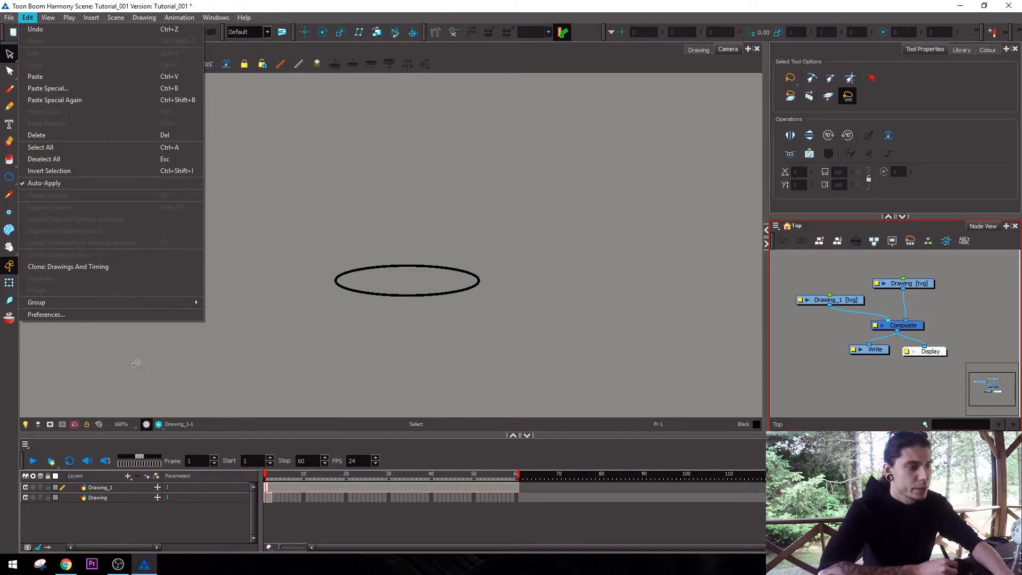
{"action": "left_click", "coordinate": [138, 317]}
{"action": "left_click", "coordinate": [308, 103]}
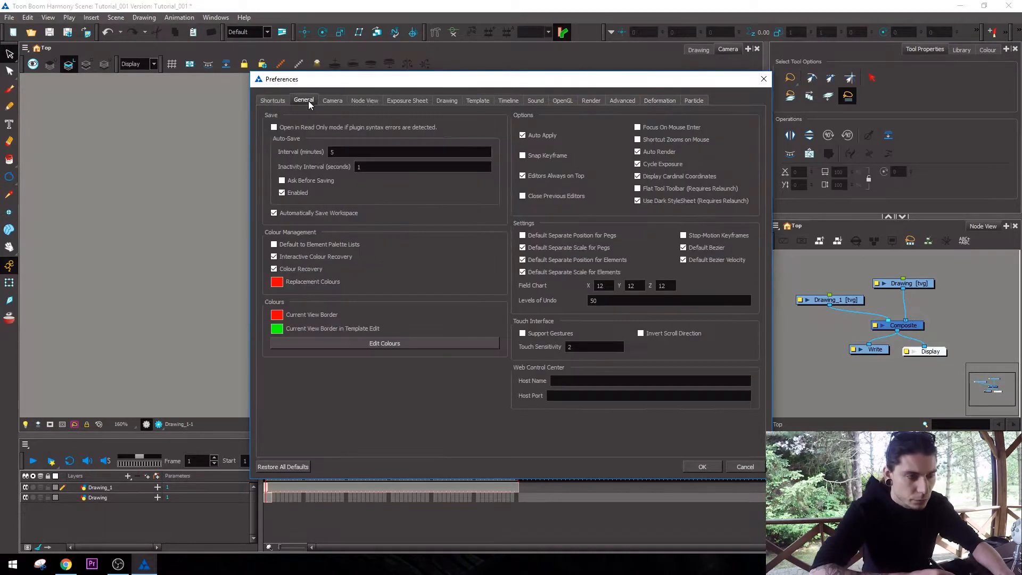
{"action": "left_click", "coordinate": [637, 127]}
{"action": "left_click", "coordinate": [701, 466]}
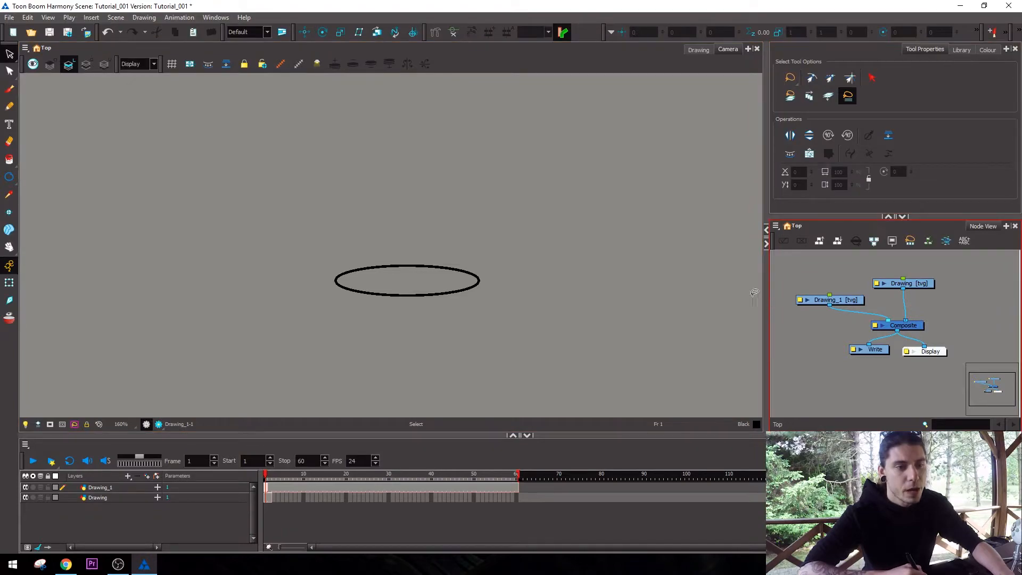
Reopen the general preferences to check the Focus On Mouse Enter option, and close them.
{"action": "left_click", "coordinate": [27, 17]}
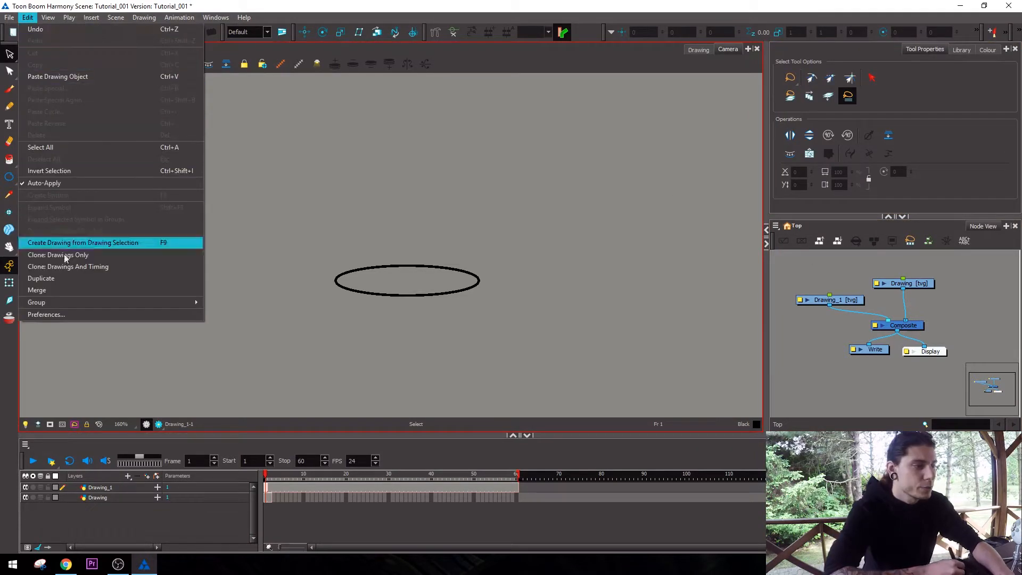
{"action": "left_click", "coordinate": [77, 315]}
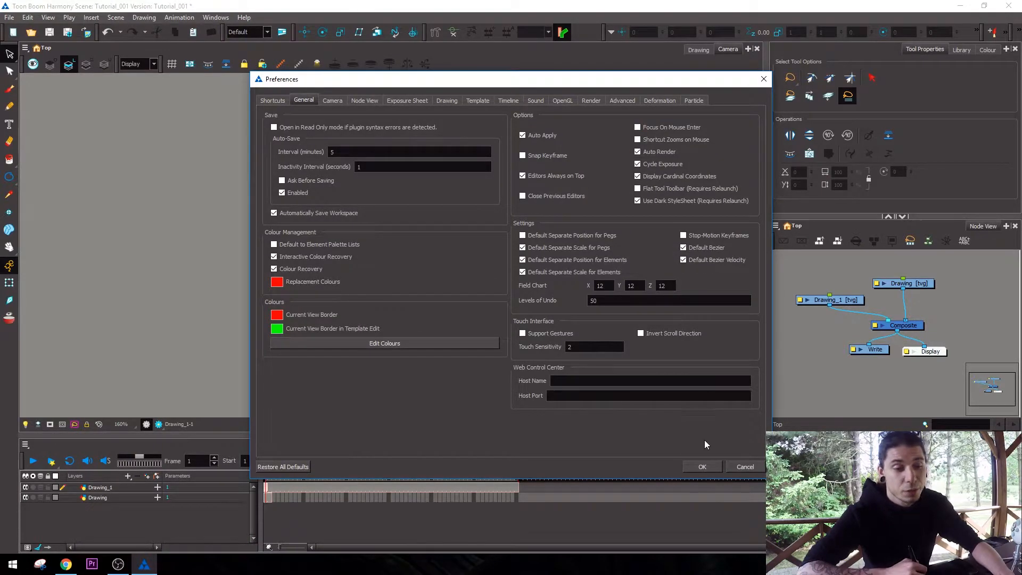
{"action": "left_click", "coordinate": [703, 465]}
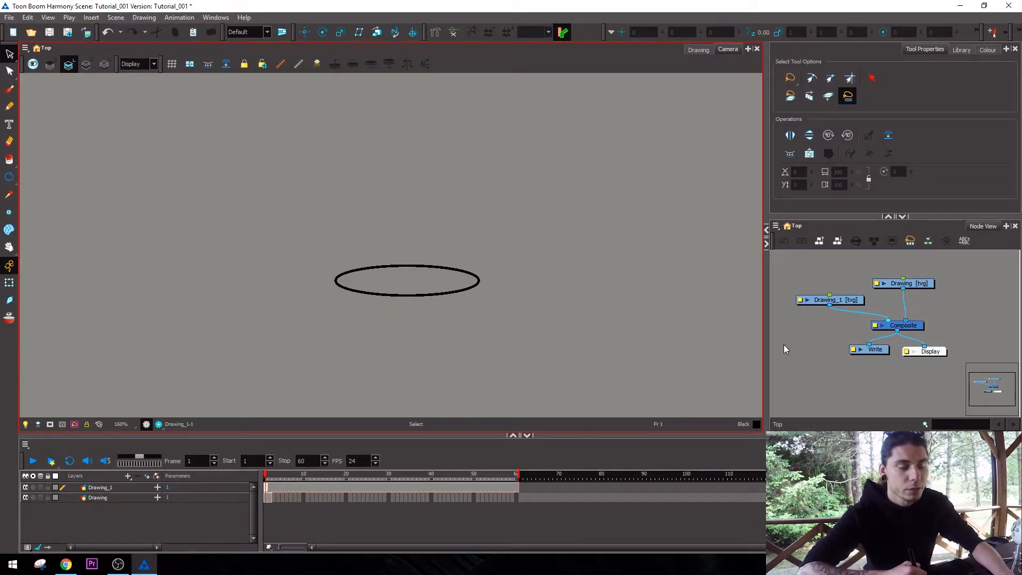
Pan and zoom around the ellipse in the Camera view to examine it at several magnifications.
{"action": "key", "text": "1"}
{"action": "key", "text": "space"}
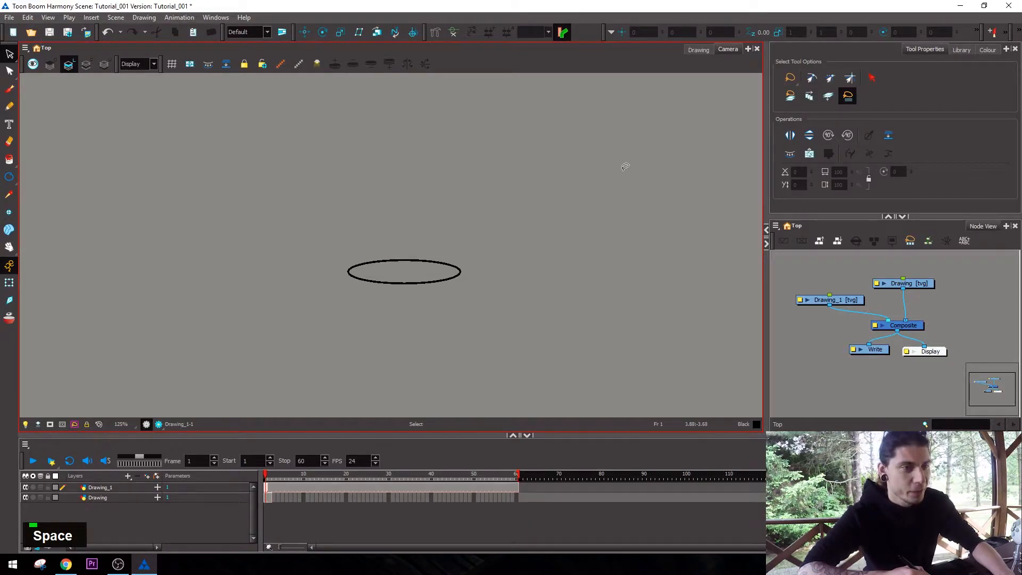
{"action": "key", "text": "space"}
{"action": "left_click_drag", "start_coordinate": [676, 243], "coordinate": [693, 234]}
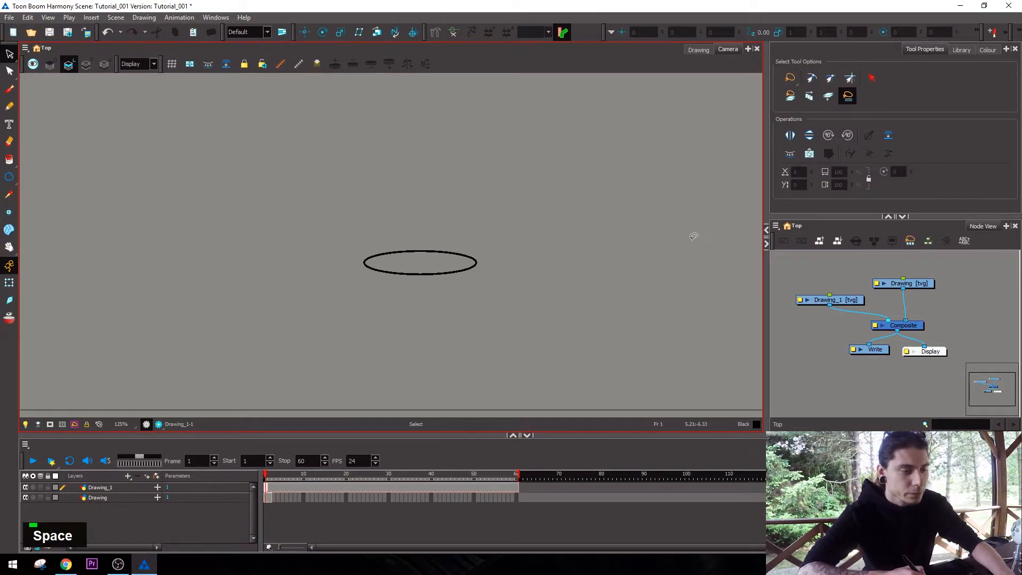
{"action": "key", "text": "2"}
{"action": "left_click_drag", "start_coordinate": [650, 263], "coordinate": [658, 253]}
{"action": "key", "text": "1"}
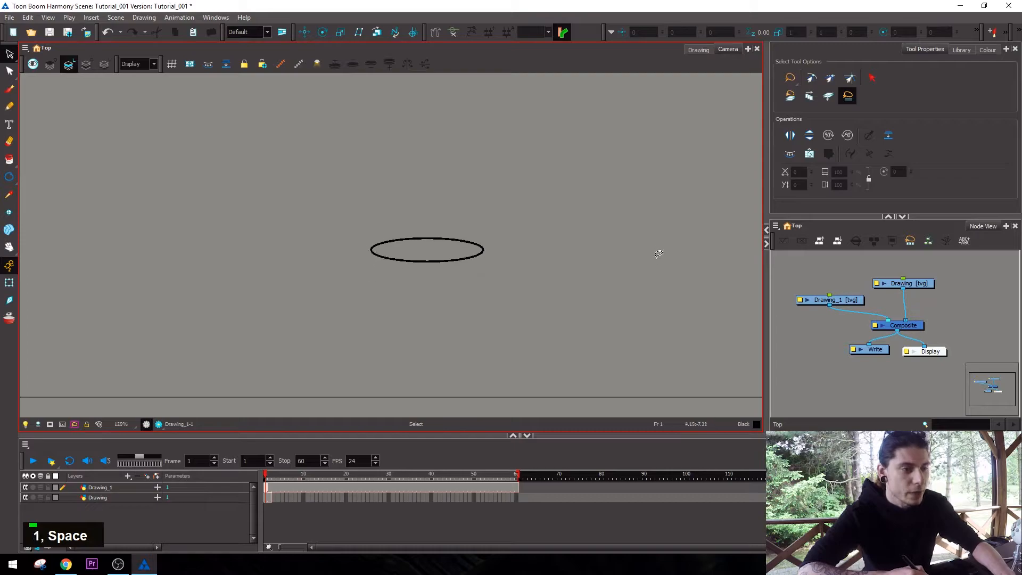
{"action": "key", "text": "1"}
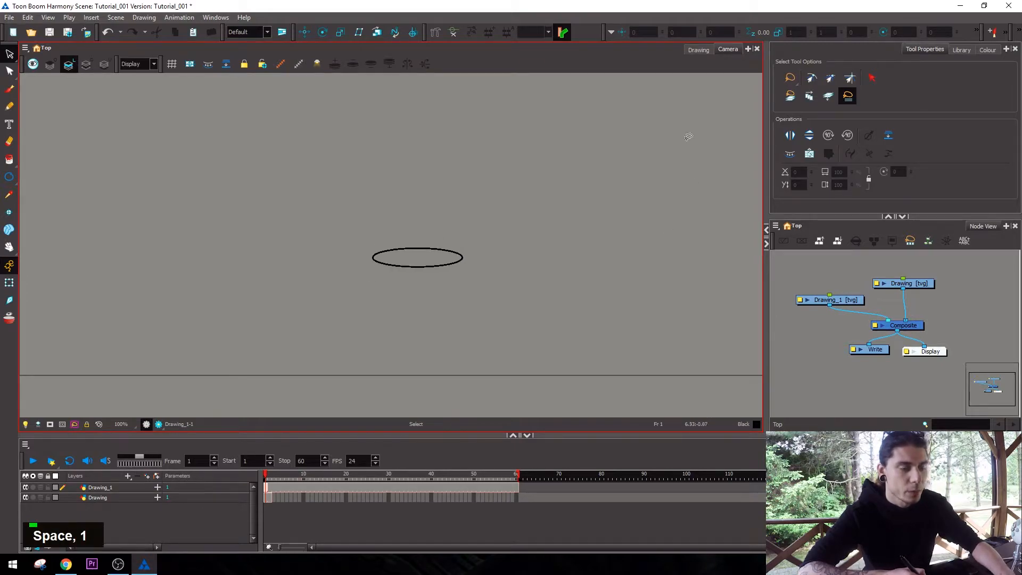
{"action": "key", "text": "space"}
{"action": "key", "text": "2"}
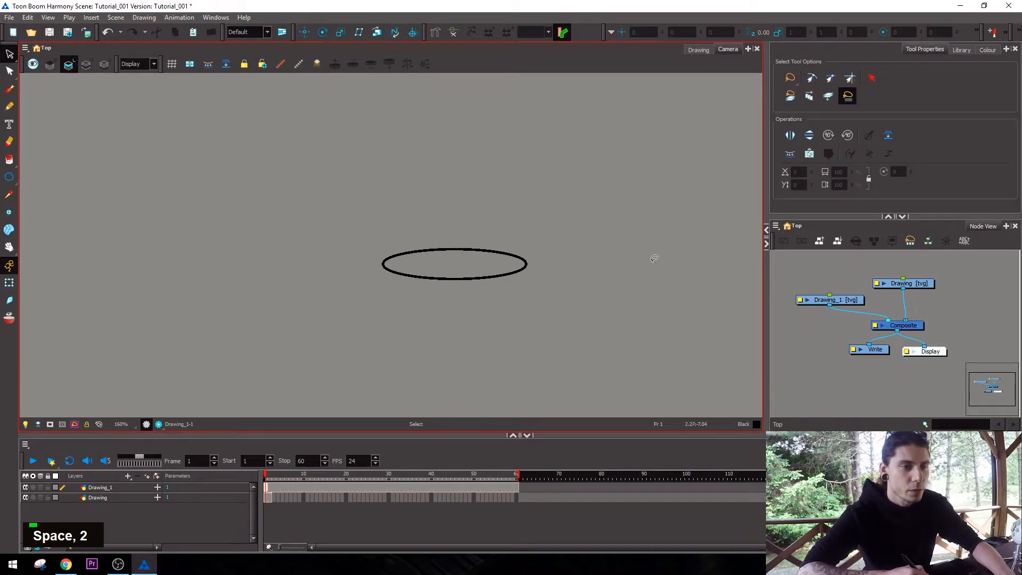
Activate the Brush tool, paint a test stroke beside the ellipse, and undo it.
{"action": "key", "text": "alt+shift+w"}
{"action": "key", "text": "2"}
{"action": "key", "text": "space"}
{"action": "mouse_move", "coordinate": [591, 267]}
{"action": "left_mouse_down"}
{"action": "mouse_move", "coordinate": [616, 233]}
{"action": "mouse_move", "coordinate": [599, 267]}
{"action": "left_mouse_up"}
{"action": "key", "text": "2"}
{"action": "mouse_move", "coordinate": [636, 209]}
{"action": "left_mouse_down"}
{"action": "mouse_move", "coordinate": [660, 273]}
{"action": "mouse_move", "coordinate": [710, 344]}
{"action": "left_mouse_up"}
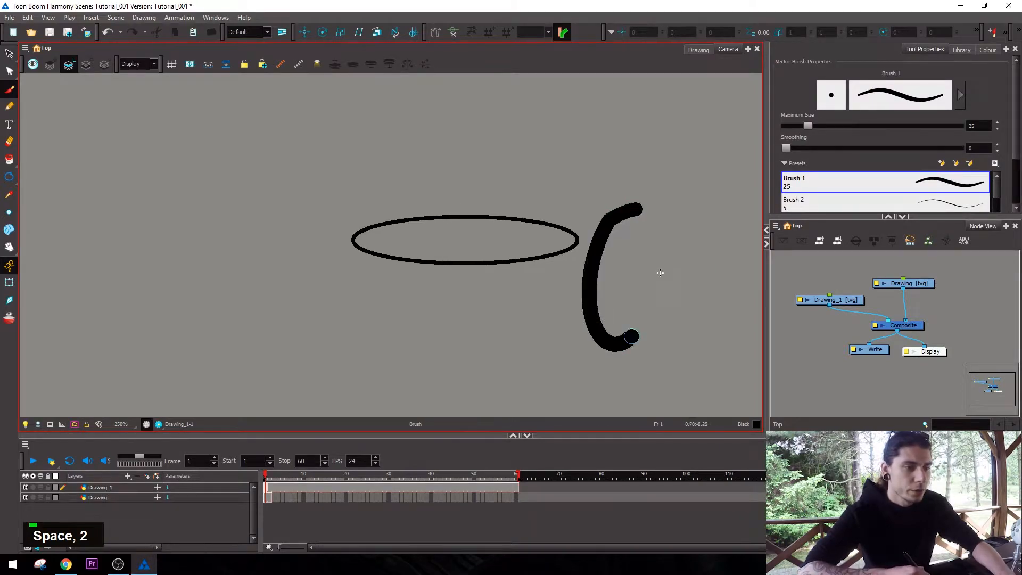
{"action": "key", "text": "ctrl+z"}
In the detailed properties of Brush 1, set the maximum size to 49.56 and the minimum size to 0 %.
{"action": "key", "text": "1"}
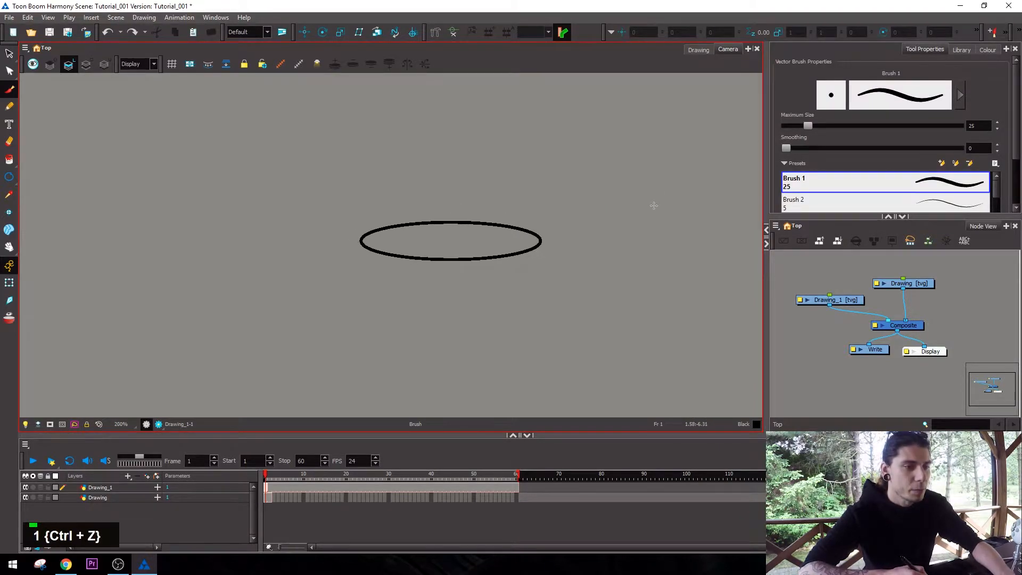
{"action": "key", "text": "space"}
{"action": "left_click_drag", "start_coordinate": [653, 206], "coordinate": [653, 219]}
{"action": "scroll", "coordinate": [1003, 99], "scroll_direction": "down", "scroll_amount": 3}
{"action": "scroll", "coordinate": [984, 84], "scroll_direction": "up", "scroll_amount": 3}
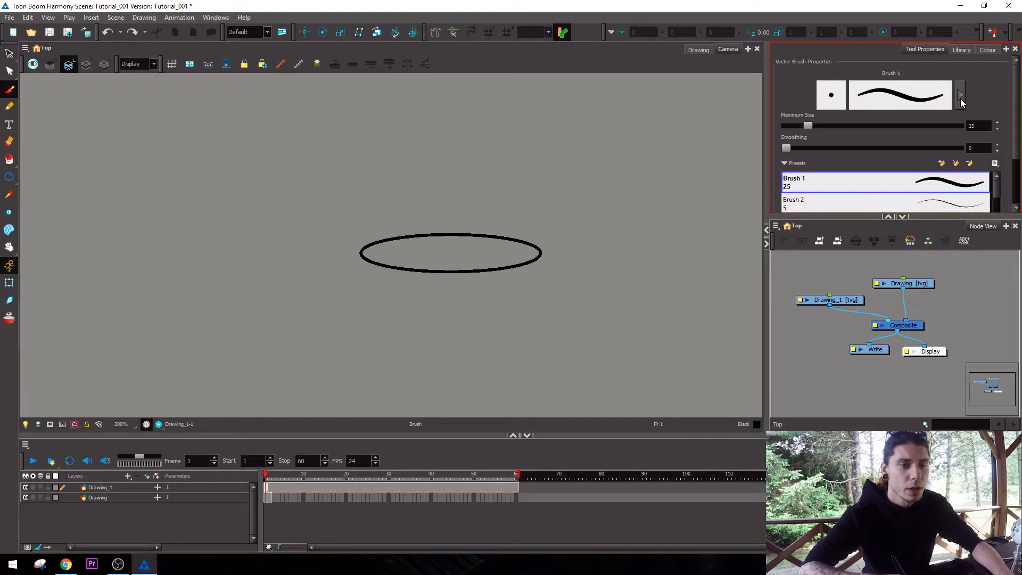
{"action": "left_click", "coordinate": [960, 96]}
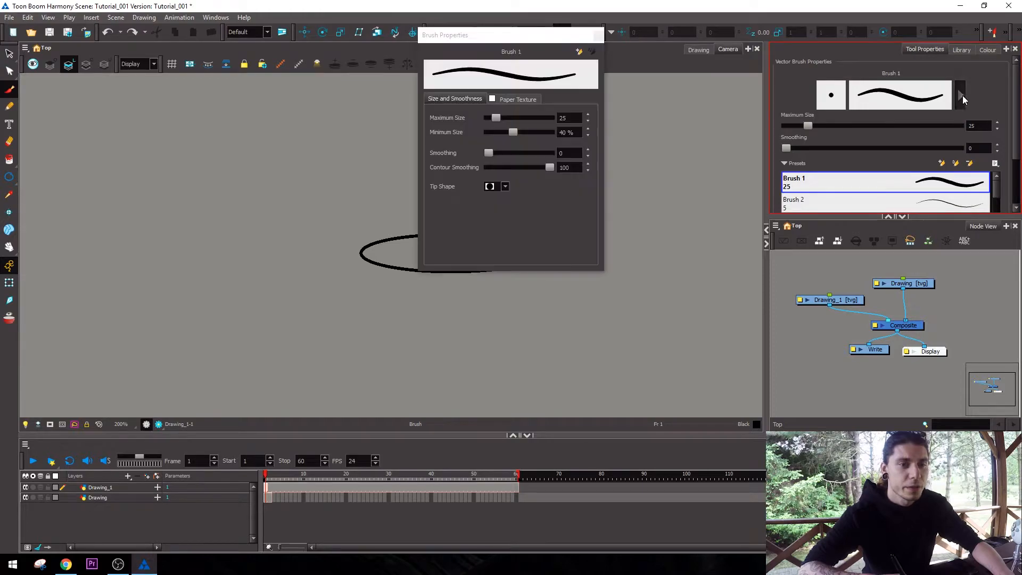
{"action": "mouse_move", "coordinate": [551, 32]}
{"action": "left_mouse_down"}
{"action": "mouse_move", "coordinate": [643, 112]}
{"action": "mouse_move", "coordinate": [693, 128]}
{"action": "left_mouse_up"}
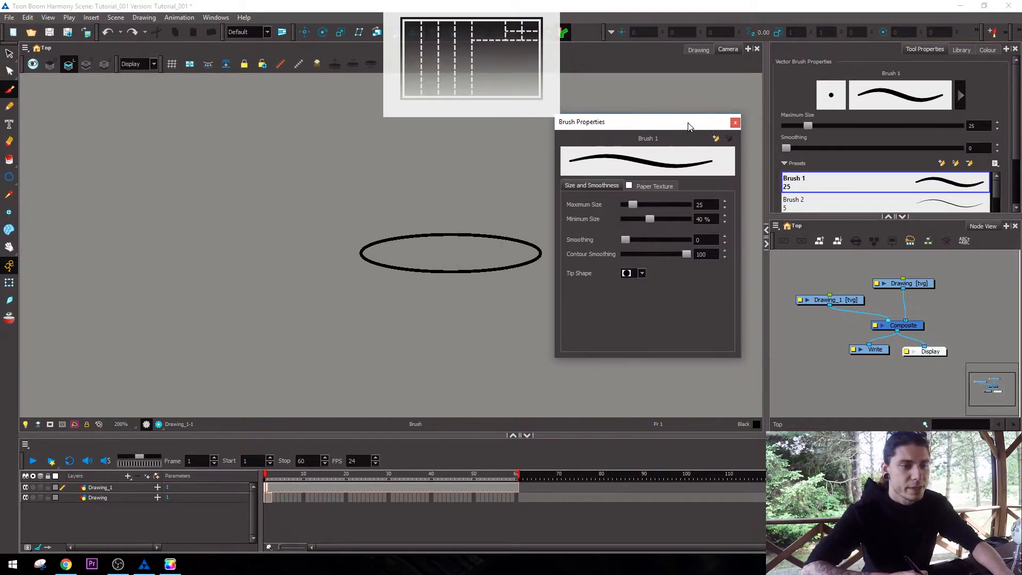
{"action": "mouse_move", "coordinate": [634, 203]}
{"action": "left_mouse_down"}
{"action": "mouse_move", "coordinate": [679, 209]}
{"action": "mouse_move", "coordinate": [642, 204]}
{"action": "left_mouse_up"}
{"action": "mouse_move", "coordinate": [649, 219]}
{"action": "left_mouse_down"}
{"action": "mouse_move", "coordinate": [622, 216]}
{"action": "mouse_move", "coordinate": [655, 201]}
{"action": "mouse_move", "coordinate": [642, 204]}
{"action": "left_mouse_up"}
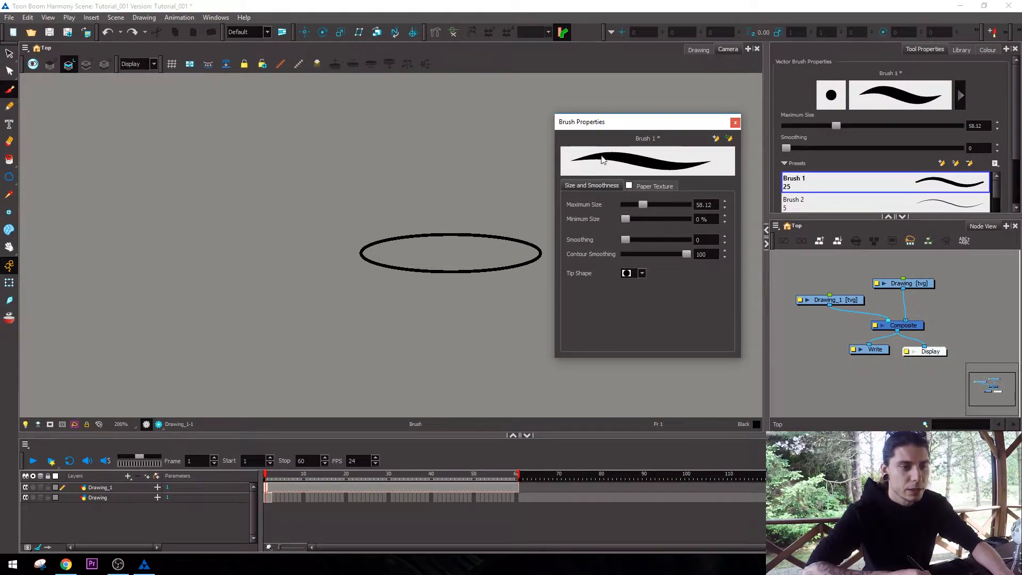
{"action": "mouse_move", "coordinate": [643, 203]}
{"action": "left_mouse_down"}
{"action": "mouse_move", "coordinate": [635, 206]}
{"action": "mouse_move", "coordinate": [691, 213]}
{"action": "mouse_move", "coordinate": [637, 210]}
{"action": "mouse_move", "coordinate": [625, 238]}
{"action": "mouse_move", "coordinate": [649, 241]}
{"action": "mouse_move", "coordinate": [621, 243]}
{"action": "left_mouse_up"}
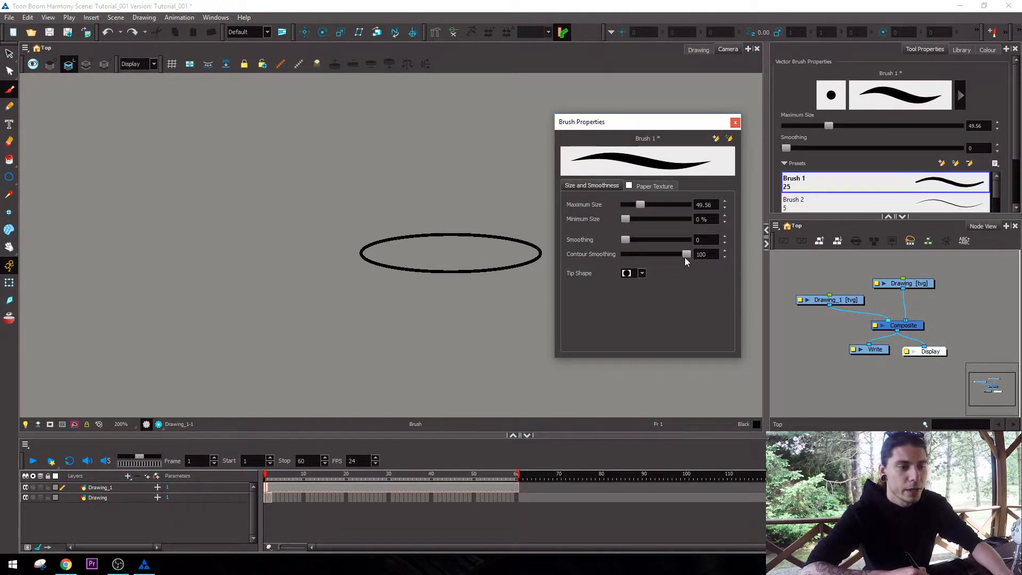
{"action": "left_click", "coordinate": [734, 122]}
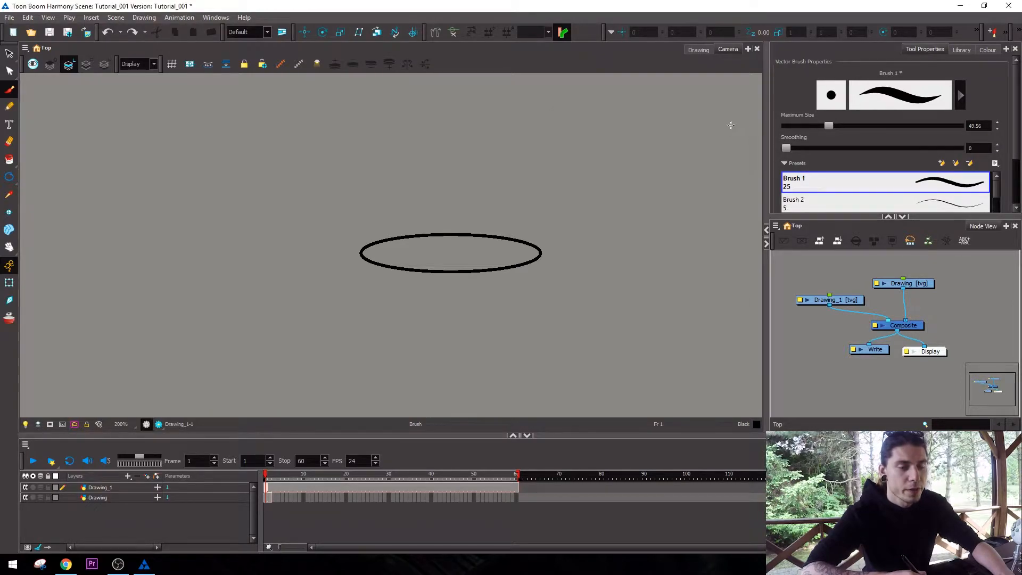
Resize the brush interactively on the canvas to about 5.1, test it beside the ellipse, and undo the test strokes.
{"action": "key", "text": "space"}
{"action": "key", "text": "2"}
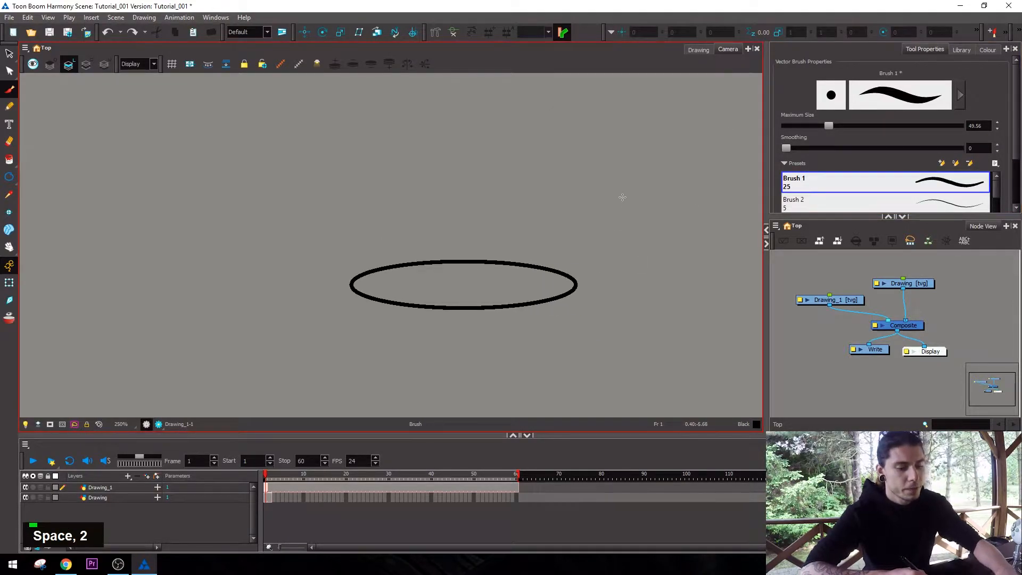
{"action": "key", "text": "o"}
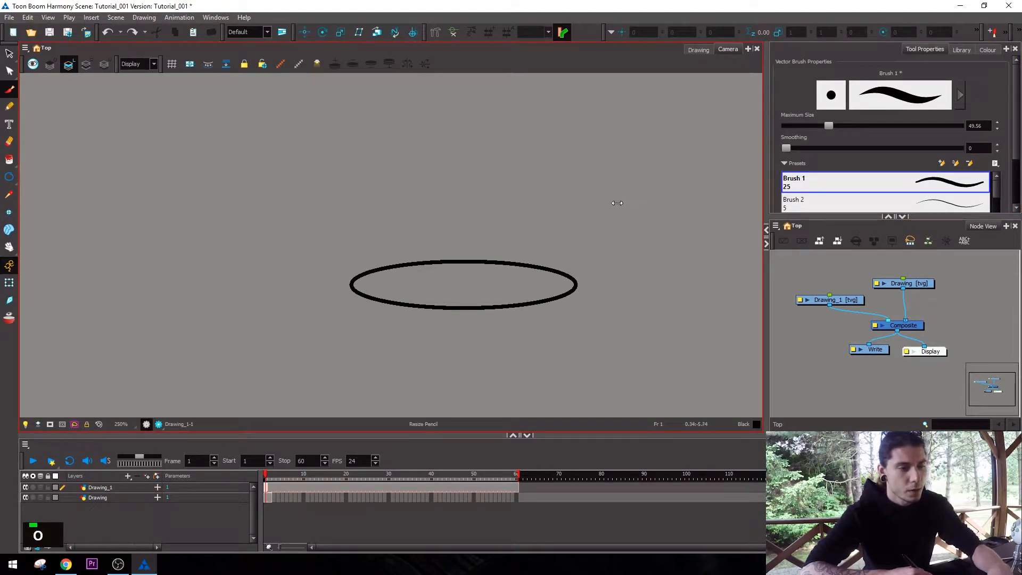
{"action": "mouse_move", "coordinate": [599, 222]}
{"action": "left_mouse_down"}
{"action": "mouse_move", "coordinate": [653, 217]}
{"action": "mouse_move", "coordinate": [586, 227]}
{"action": "left_mouse_up"}
{"action": "mouse_move", "coordinate": [598, 248]}
{"action": "left_mouse_down"}
{"action": "mouse_move", "coordinate": [649, 169]}
{"action": "mouse_move", "coordinate": [655, 263]}
{"action": "mouse_move", "coordinate": [662, 252]}
{"action": "mouse_move", "coordinate": [633, 280]}
{"action": "mouse_move", "coordinate": [652, 263]}
{"action": "left_mouse_up"}
{"action": "key", "text": "ctrl+z"}
{"action": "key", "text": "ctrl+z"}
Make the Drawing layer active through its node and delete its cell at frame 2 in the timeline.
{"action": "key", "text": "1"}
{"action": "key", "text": "2"}
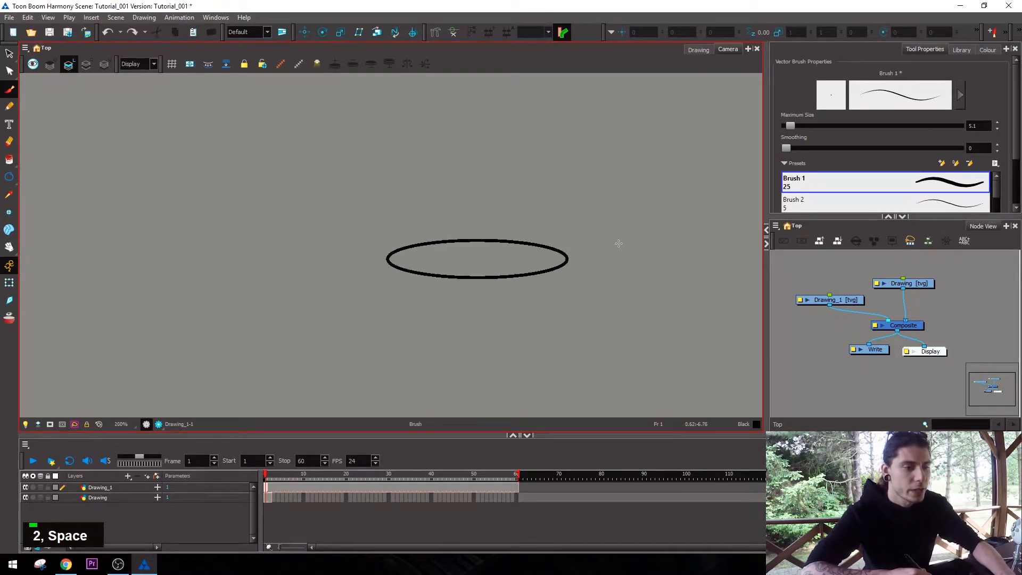
{"action": "key", "text": "1"}
{"action": "key", "text": "1"}
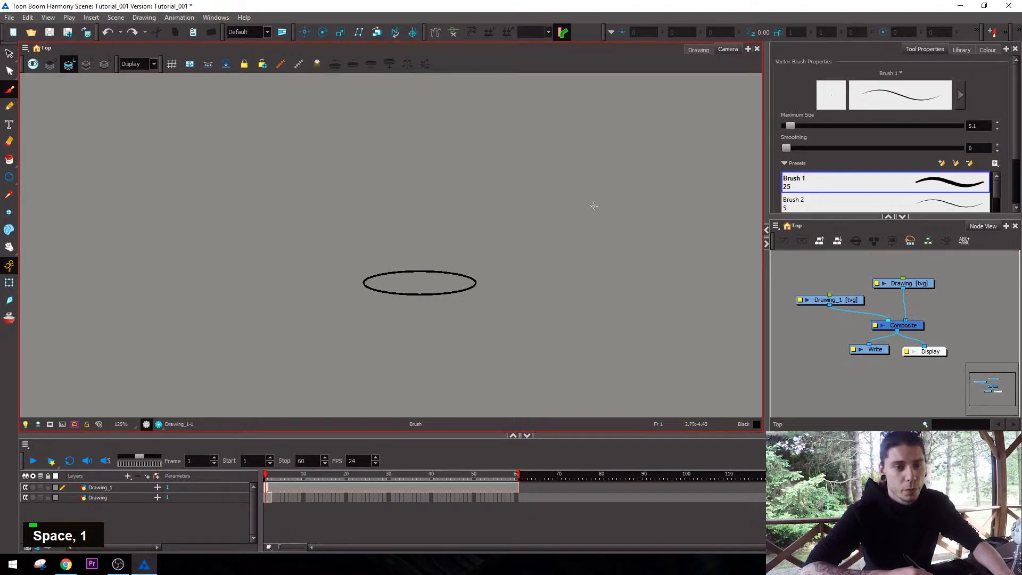
{"action": "key", "text": "2"}
{"action": "key", "text": "2"}
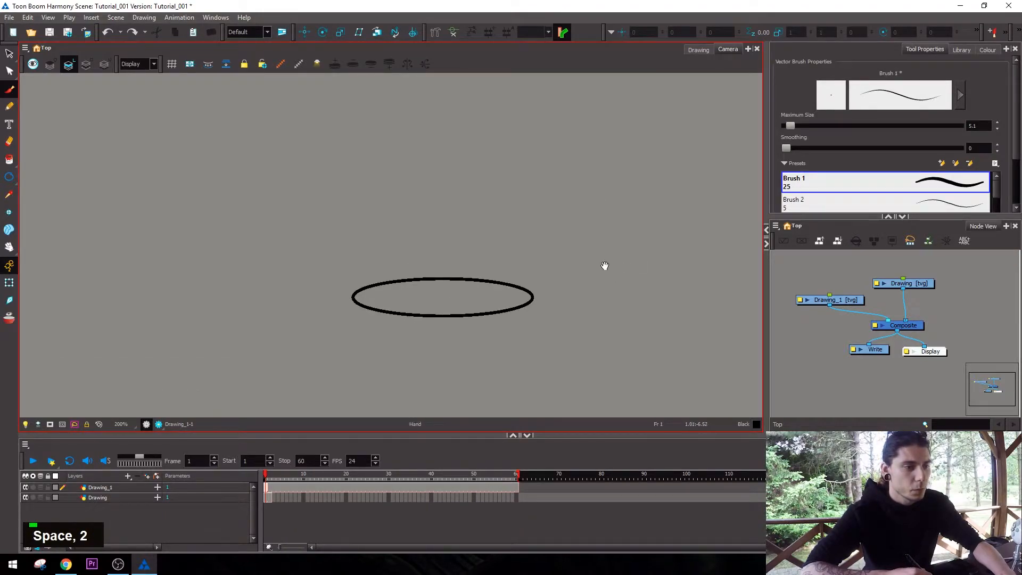
{"action": "left_click_drag", "start_coordinate": [604, 265], "coordinate": [603, 271]}
{"action": "left_click", "coordinate": [918, 283]}
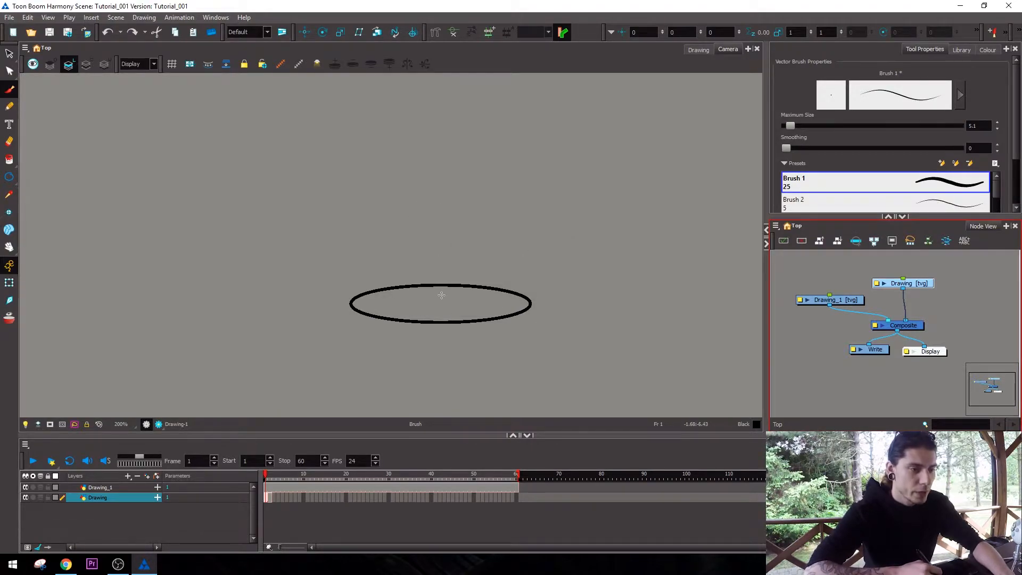
{"action": "left_click", "coordinate": [270, 496]}
{"action": "key", "text": "Delete"}
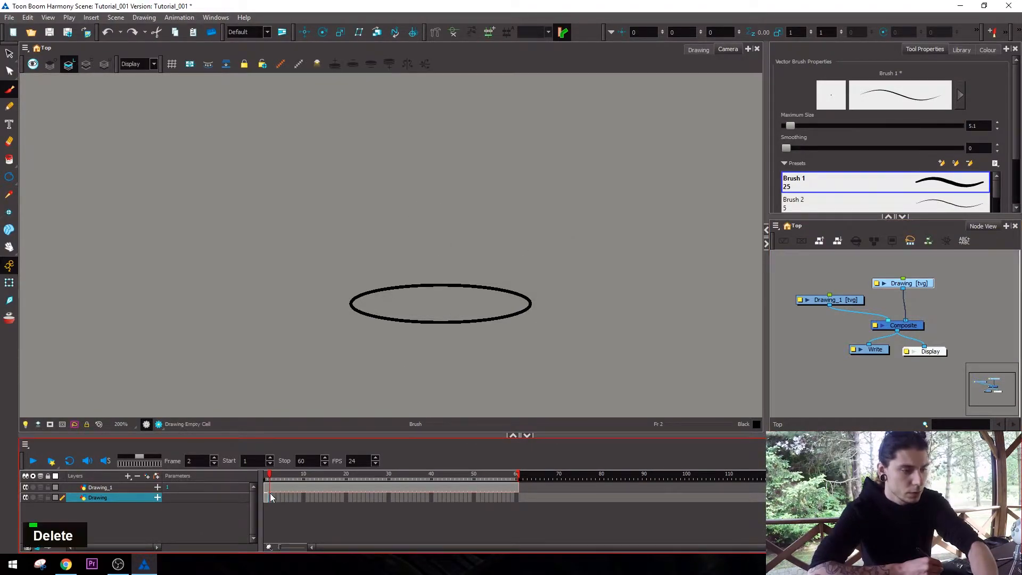
At frame 11 of the Drawing layer, paint a small dome inside the ellipse, undoing unsatisfactory strokes.
{"action": "left_click", "coordinate": [325, 498]}
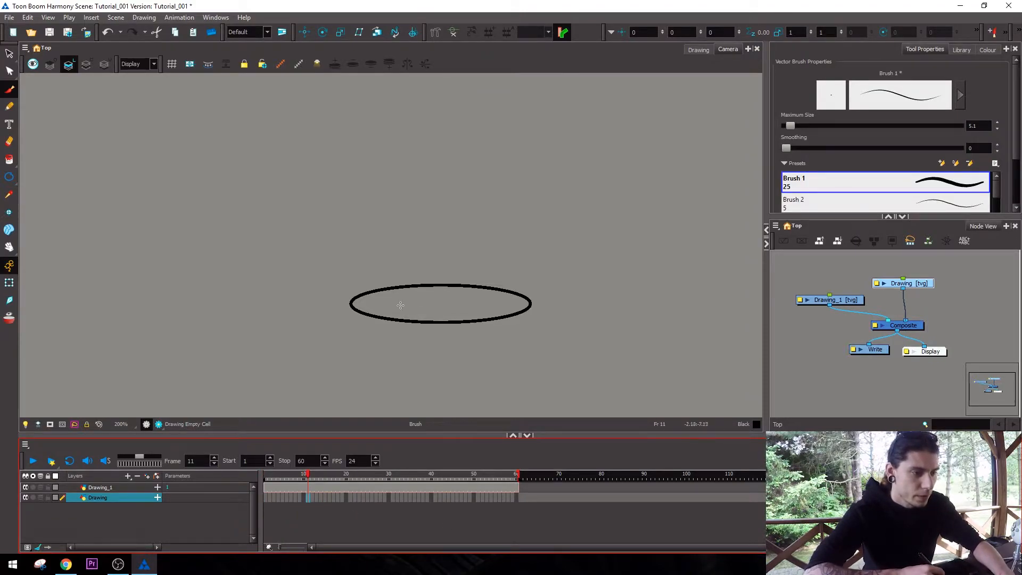
{"action": "key", "text": "ctrl+z"}
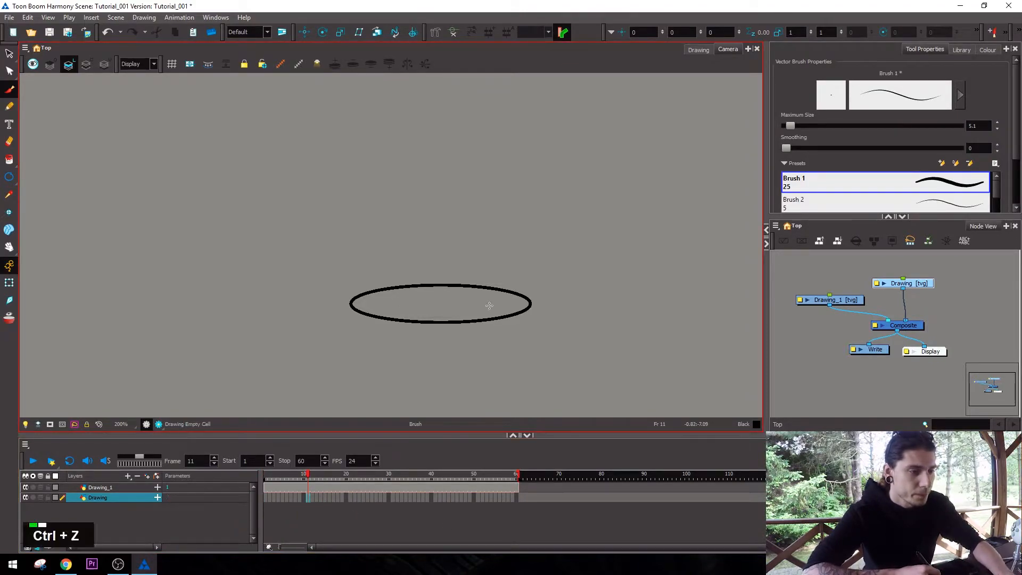
{"action": "key", "text": "space"}
{"action": "key", "text": "2"}
{"action": "left_click_drag", "start_coordinate": [411, 318], "coordinate": [492, 321]}
{"action": "key", "text": "ctrl+z"}
{"action": "mouse_move", "coordinate": [416, 320]}
{"action": "left_mouse_down"}
{"action": "mouse_move", "coordinate": [478, 320]}
{"action": "mouse_move", "coordinate": [429, 323]}
{"action": "left_mouse_up"}
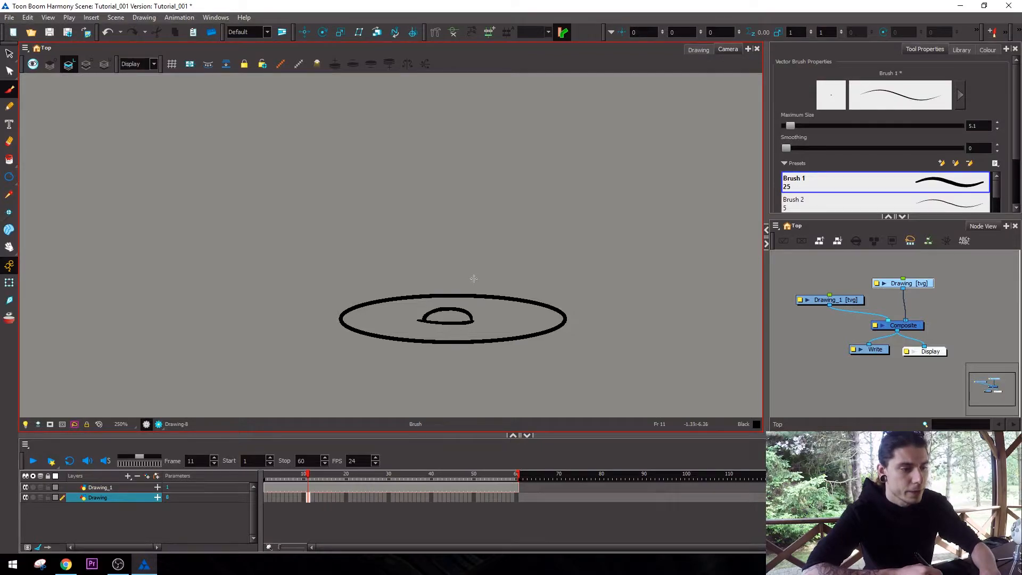
Go to frame 12, toggle the onion skin to compare, and leave it enabled for the Drawing layer.
{"action": "key", "text": "period"}
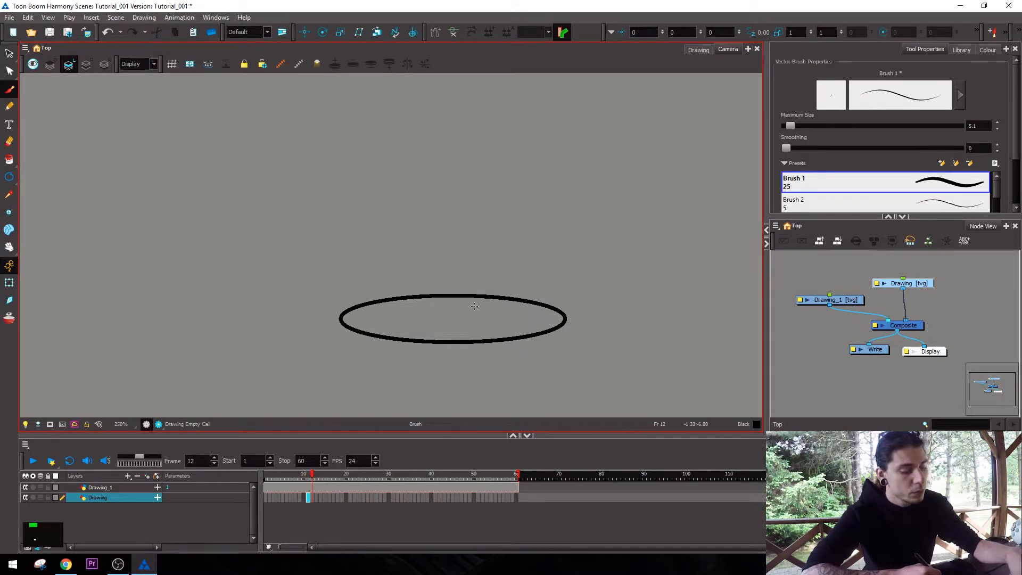
{"action": "key", "text": "alt+o"}
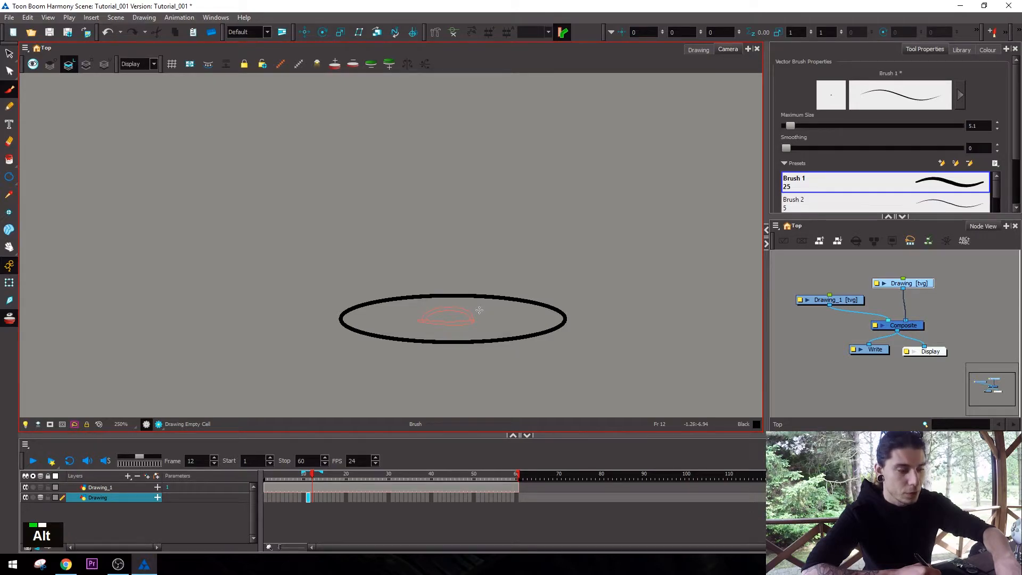
{"action": "key", "text": "alt+o"}
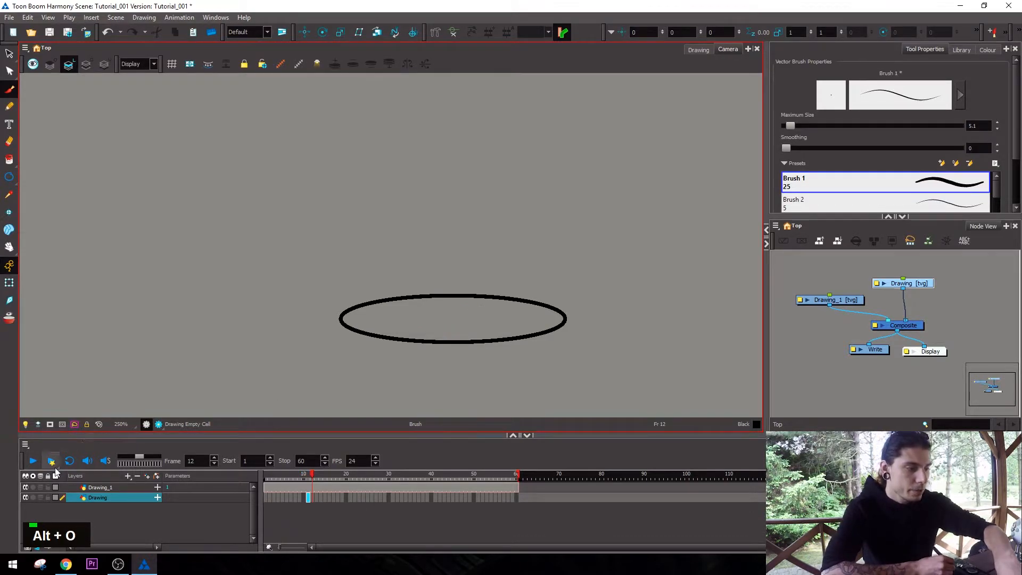
{"action": "left_click", "coordinate": [41, 497]}
{"action": "left_click", "coordinate": [40, 497]}
{"action": "left_click", "coordinate": [41, 497]}
{"action": "left_click", "coordinate": [41, 497]}
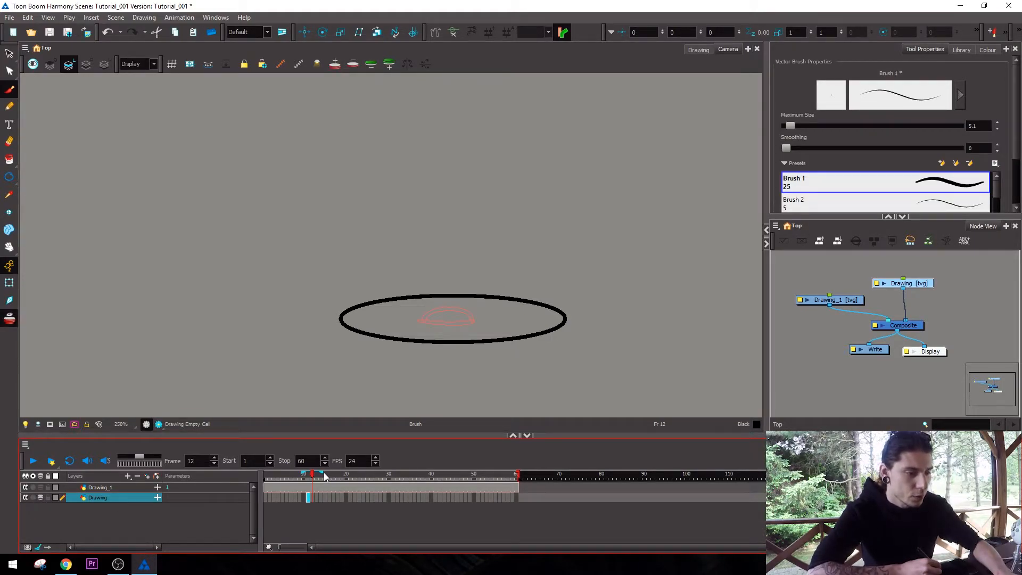
Try wider onion skin ranges around frame 12, shorten them again, and go back to frame 11.
{"action": "left_click_drag", "start_coordinate": [361, 471], "coordinate": [367, 472]}
{"action": "left_click_drag", "start_coordinate": [280, 473], "coordinate": [303, 473]}
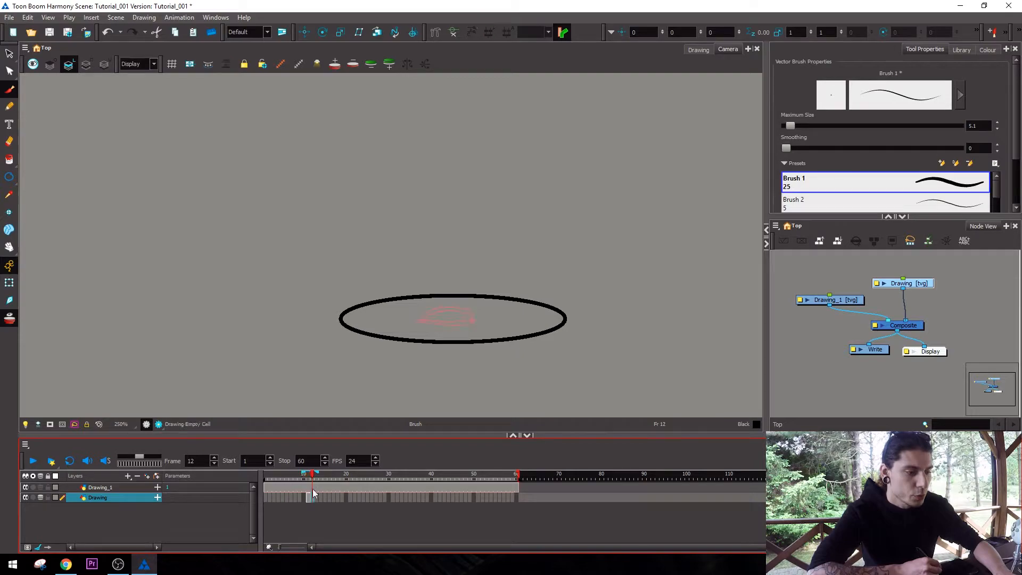
{"action": "key", "text": "comma"}
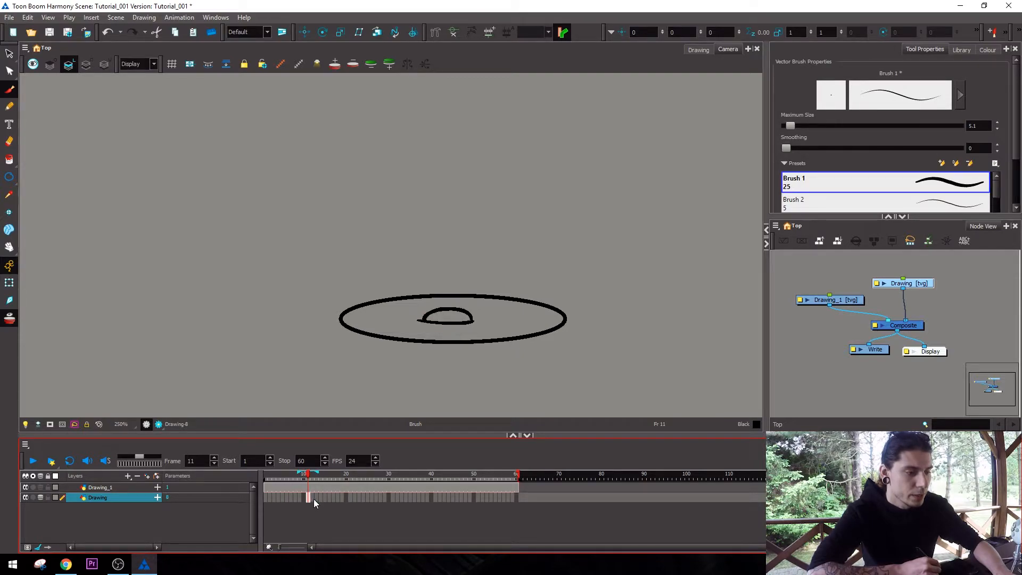
Extend the small dome's exposure to frame 12 and paint a larger dome around its onion skin at frame 13.
{"action": "left_click", "coordinate": [312, 498]}
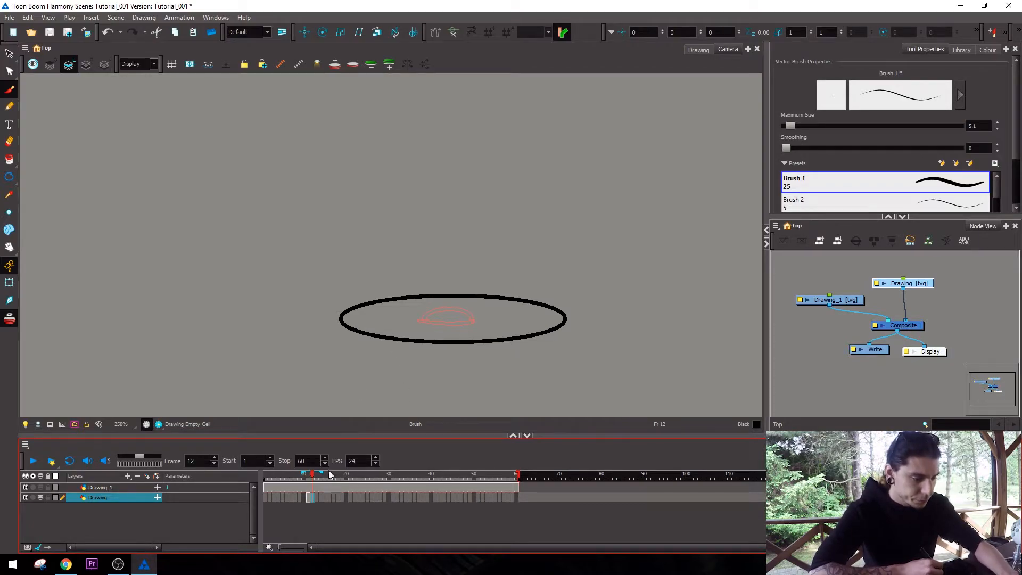
{"action": "key", "text": "F5"}
{"action": "left_click", "coordinate": [317, 498]}
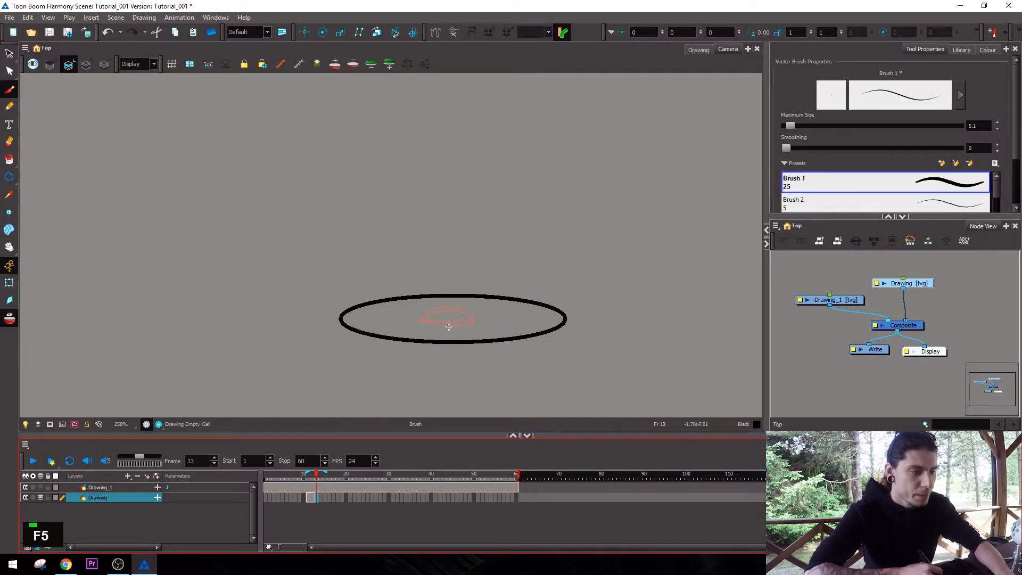
{"action": "mouse_move", "coordinate": [406, 321]}
{"action": "left_mouse_down"}
{"action": "mouse_move", "coordinate": [486, 320]}
{"action": "mouse_move", "coordinate": [482, 274]}
{"action": "left_mouse_up"}
{"action": "key", "text": "ctrl+z"}
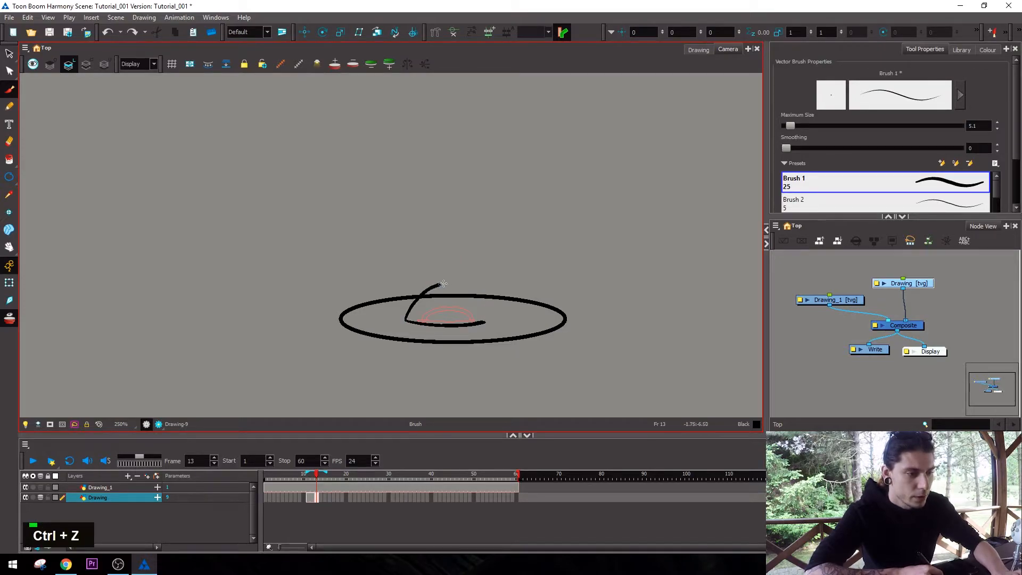
{"action": "left_click_drag", "start_coordinate": [484, 297], "coordinate": [485, 322]}
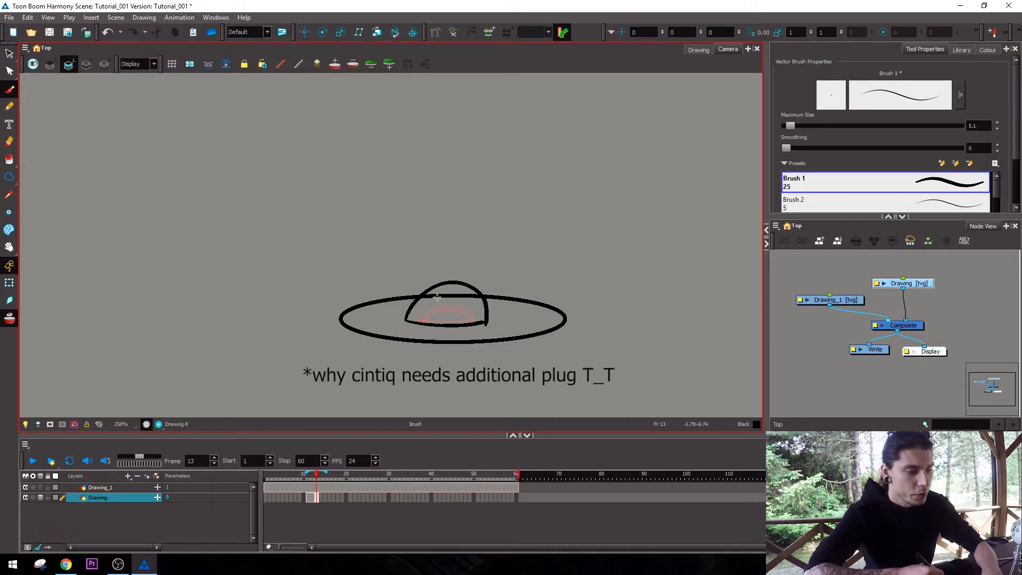
Go to frame 15 of the Drawing layer and paint a larger dome around the onion-skinned one, undoing unsatisfactory strokes.
{"action": "key", "text": "period"}
Go to frame 17 and paint an even larger dome spanning the full width of the ellipse.
{"action": "key", "text": "period"}
{"action": "left_click_drag", "start_coordinate": [439, 327], "coordinate": [503, 307]}
{"action": "key", "text": "ctrl+z"}
{"action": "left_click_drag", "start_coordinate": [413, 332], "coordinate": [503, 322]}
{"action": "key", "text": "ctrl+z"}
{"action": "left_click_drag", "start_coordinate": [381, 319], "coordinate": [414, 328]}
{"action": "left_click_drag", "start_coordinate": [500, 327], "coordinate": [527, 320]}
{"action": "mouse_move", "coordinate": [383, 317]}
{"action": "left_mouse_down"}
{"action": "mouse_move", "coordinate": [407, 272]}
{"action": "mouse_move", "coordinate": [467, 250]}
{"action": "mouse_move", "coordinate": [497, 258]}
{"action": "mouse_move", "coordinate": [528, 302]}
{"action": "left_mouse_up"}
{"action": "key", "text": "period"}
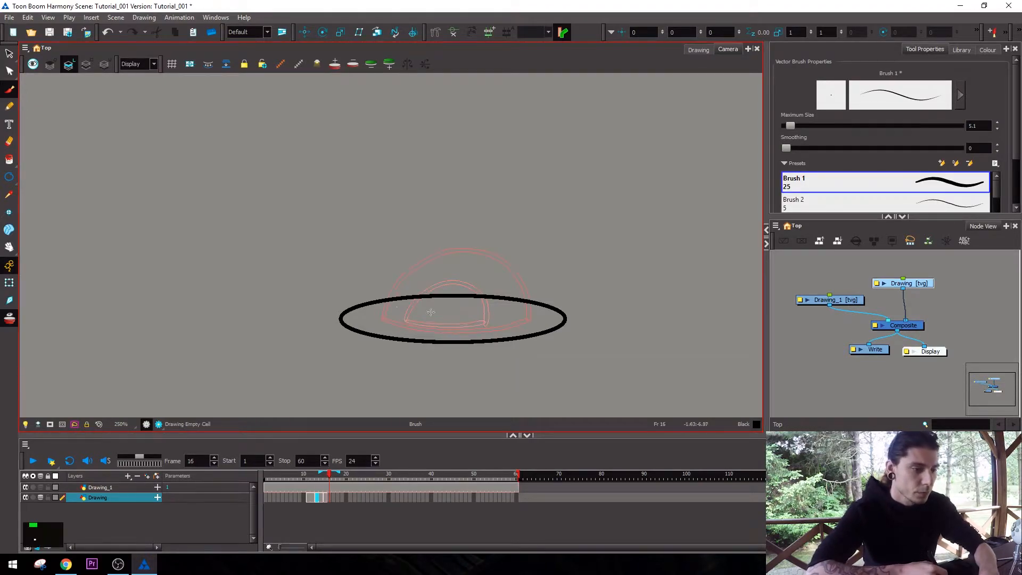
{"action": "key", "text": "period"}
{"action": "left_click_drag", "start_coordinate": [341, 326], "coordinate": [365, 337]}
{"action": "left_click_drag", "start_coordinate": [497, 338], "coordinate": [566, 323]}
{"action": "mouse_move", "coordinate": [341, 319]}
{"action": "left_mouse_down"}
{"action": "mouse_move", "coordinate": [367, 242]}
{"action": "mouse_move", "coordinate": [422, 191]}
{"action": "mouse_move", "coordinate": [506, 190]}
{"action": "mouse_move", "coordinate": [548, 229]}
{"action": "mouse_move", "coordinate": [567, 319]}
{"action": "left_mouse_up"}
Delete the Drawing_1 layer that holds the ellipse.
{"action": "key", "text": "alt+s"}
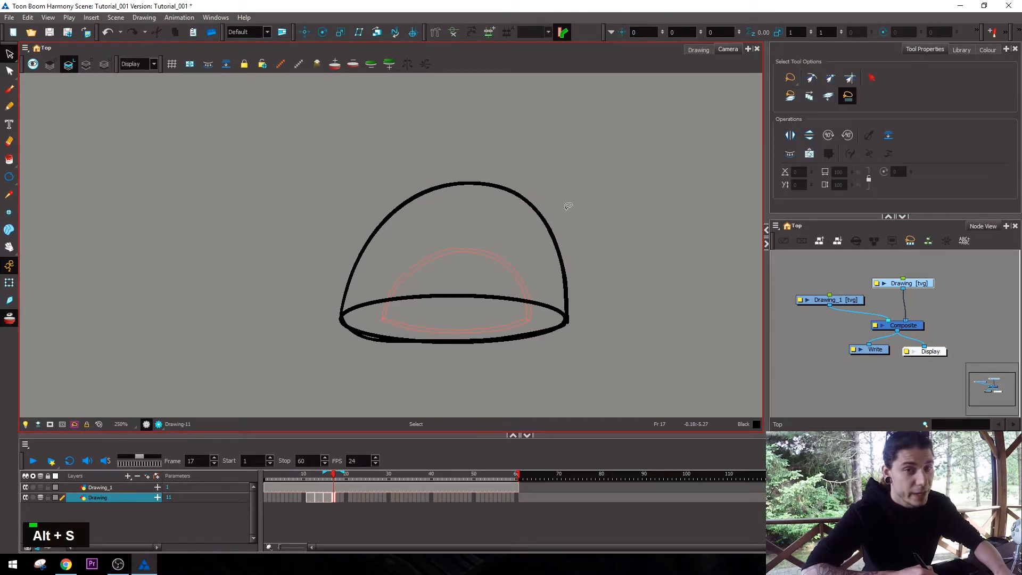
{"action": "key", "text": "Delete"}
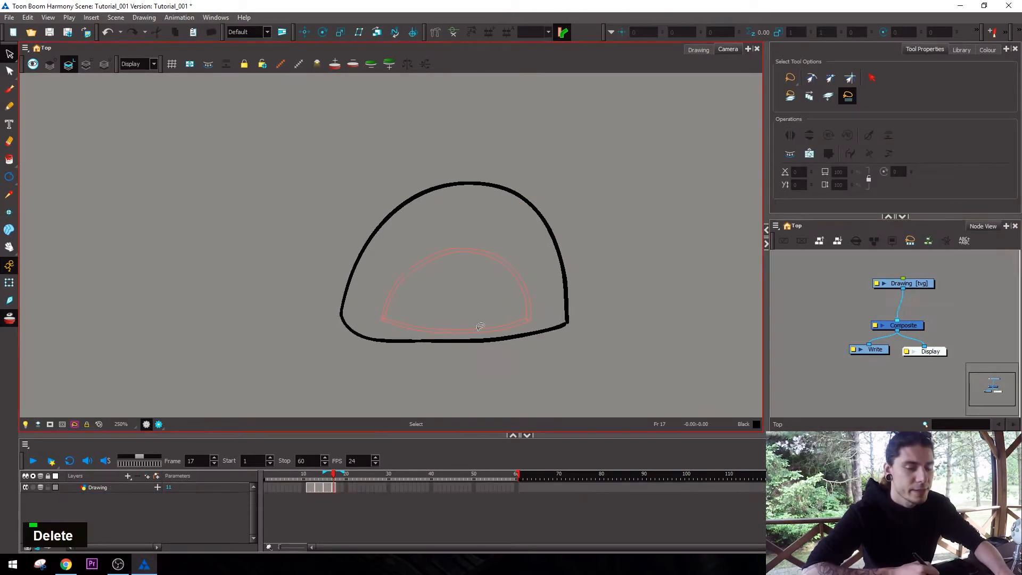
With the Select tool, select the dome's arc and base stroke individually to examine how the strokes are separated.
{"action": "left_click_drag", "start_coordinate": [525, 159], "coordinate": [503, 255]}
{"action": "left_click", "coordinate": [460, 255]}
{"action": "left_click", "coordinate": [9, 54]}
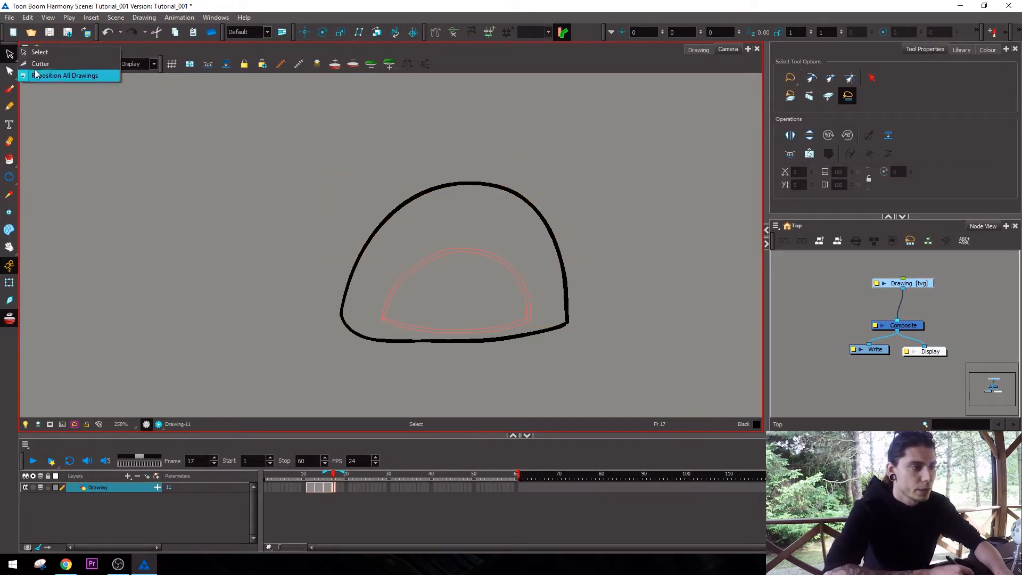
{"action": "left_click", "coordinate": [33, 56]}
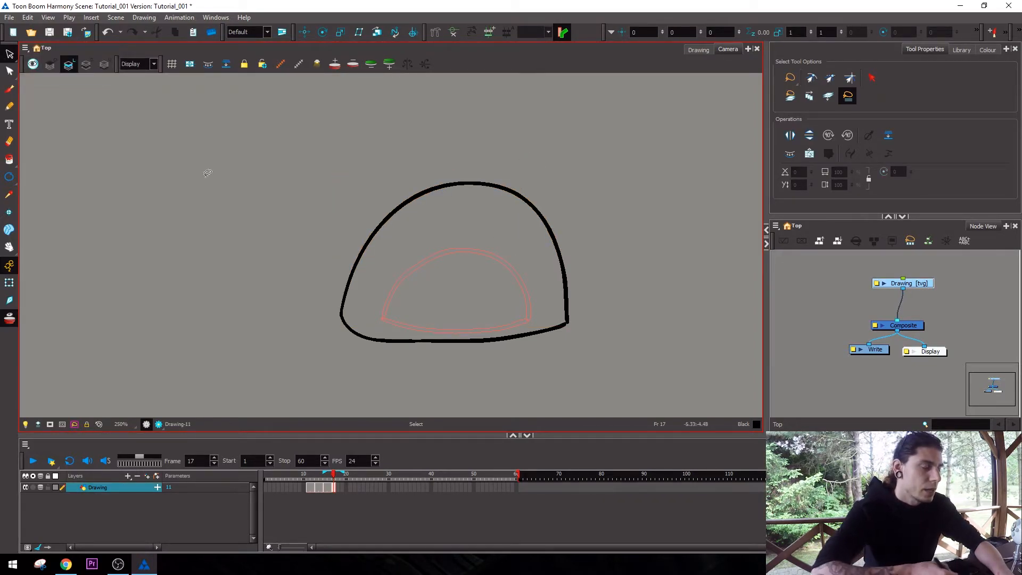
{"action": "left_click", "coordinate": [492, 336]}
{"action": "left_click", "coordinate": [497, 339]}
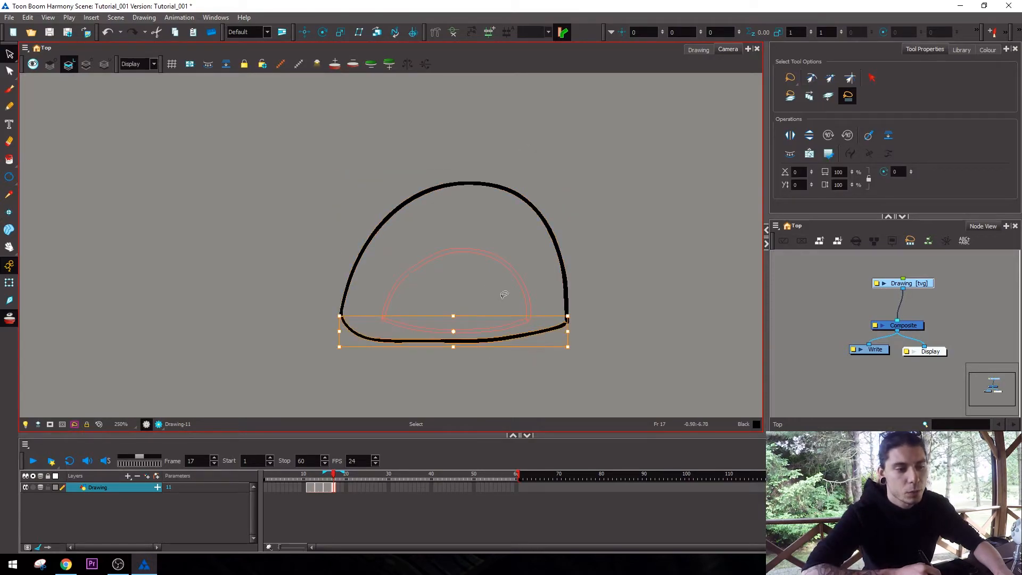
{"action": "left_click", "coordinate": [489, 274]}
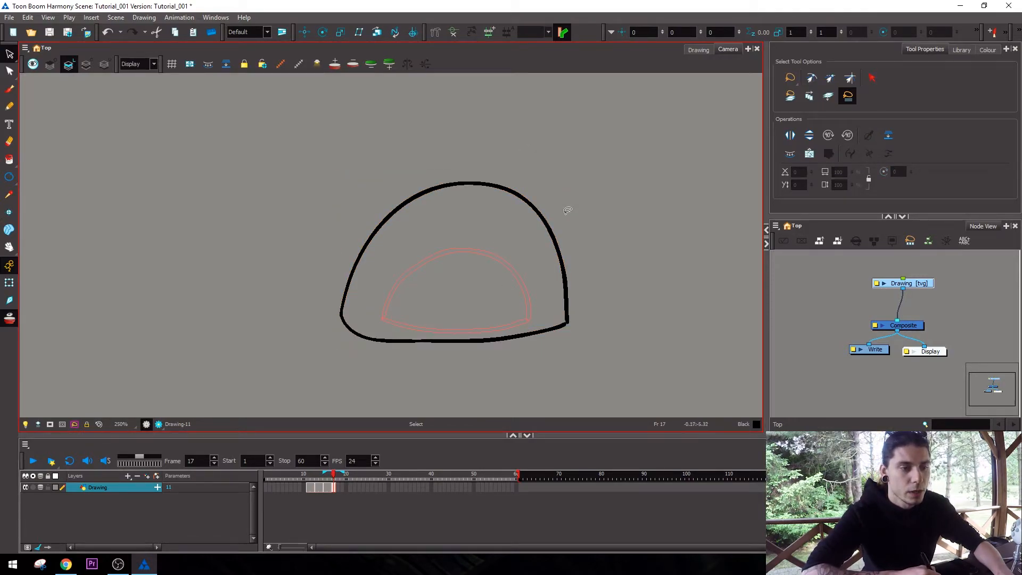
{"action": "left_click", "coordinate": [560, 250]}
{"action": "left_click", "coordinate": [509, 380]}
{"action": "left_click", "coordinate": [512, 337]}
{"action": "left_click", "coordinate": [491, 263]}
Paint two crossing strokes inside the dome and select one of them on its own.
{"action": "key", "text": "alt+shift+w"}
{"action": "mouse_move", "coordinate": [455, 263]}
{"action": "left_mouse_down"}
{"action": "mouse_move", "coordinate": [513, 292]}
{"action": "mouse_move", "coordinate": [501, 227]}
{"action": "left_mouse_up"}
{"action": "key", "text": "alt+s"}
{"action": "left_click", "coordinate": [492, 277]}
{"action": "left_click", "coordinate": [515, 281]}
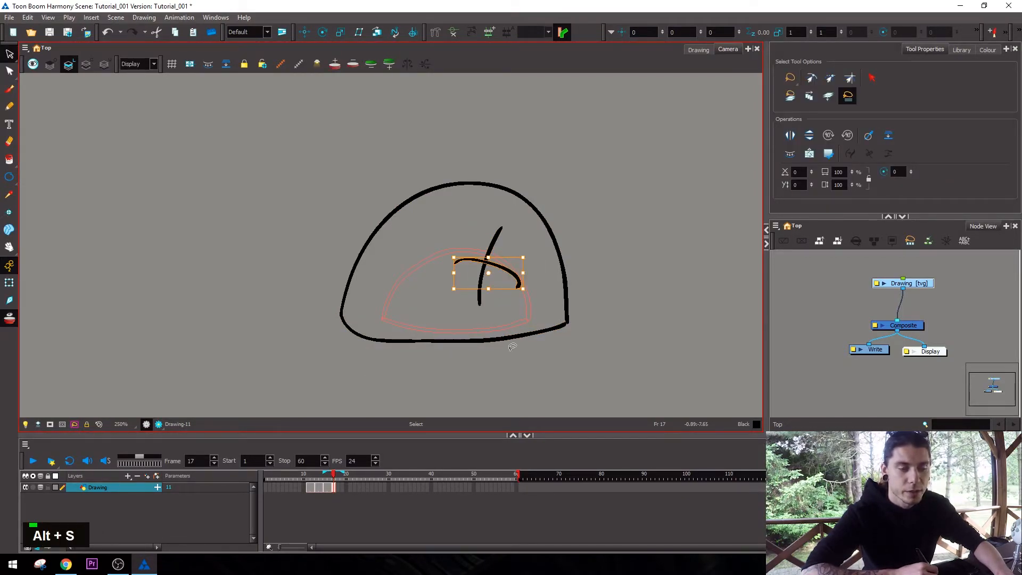
{"action": "left_click", "coordinate": [449, 282]}
Enable Auto Flatten for the brush.
{"action": "key", "text": "alt+shift+w"}
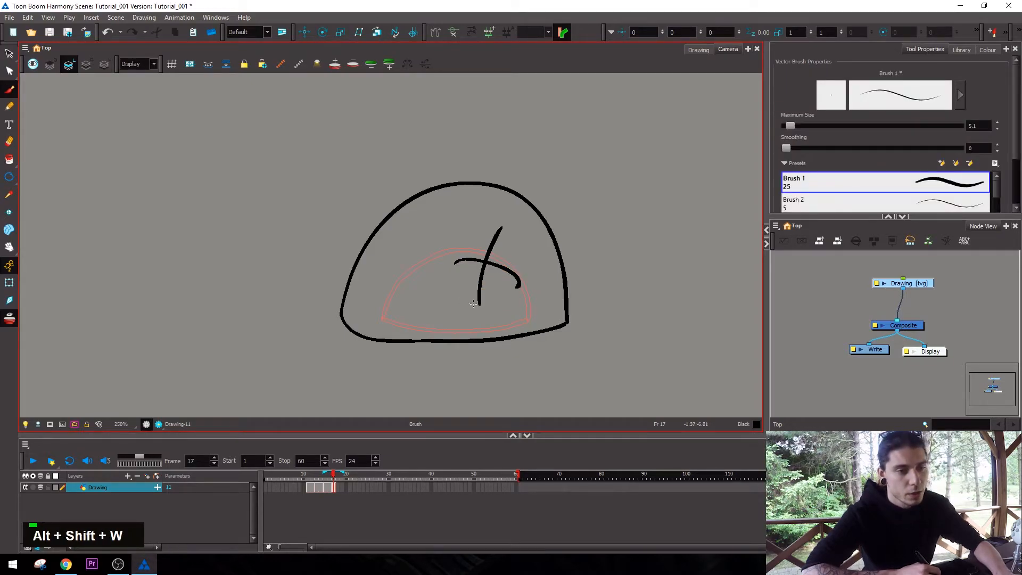
{"action": "left_click_drag", "start_coordinate": [1016, 99], "coordinate": [1015, 145]}
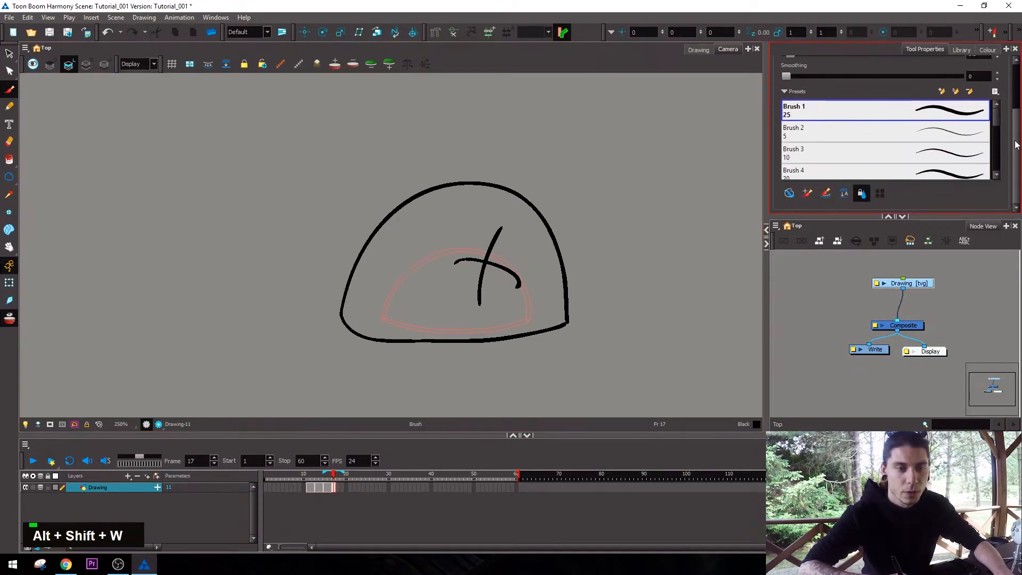
{"action": "left_click", "coordinate": [840, 196]}
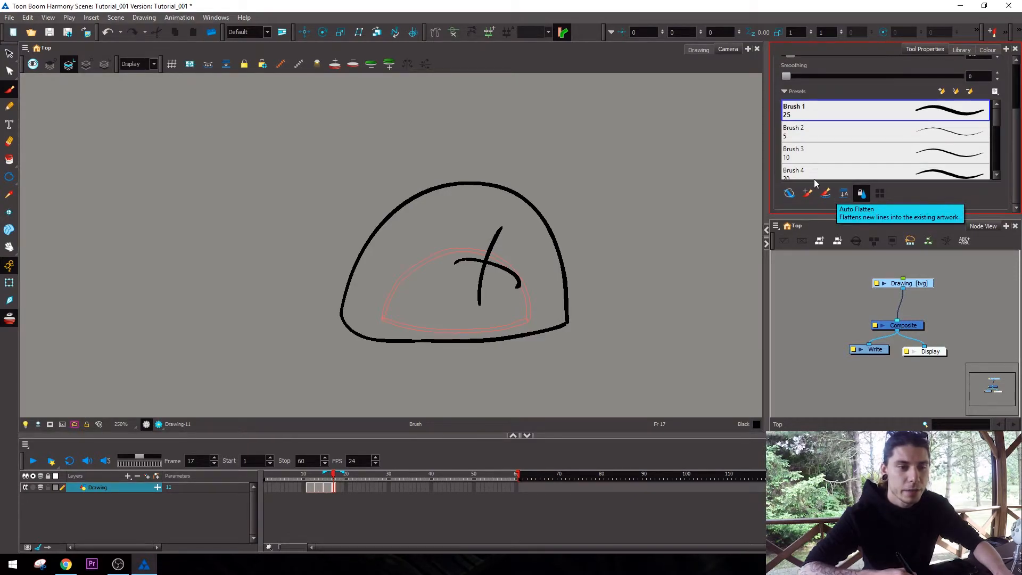
Paint a cross outside the dome at its upper right, select it as one shape and move it down.
{"action": "left_click_drag", "start_coordinate": [548, 137], "coordinate": [636, 204]}
{"action": "mouse_move", "coordinate": [617, 127]}
{"action": "left_mouse_down"}
{"action": "mouse_move", "coordinate": [580, 192]}
{"action": "mouse_move", "coordinate": [616, 209]}
{"action": "left_mouse_up"}
{"action": "key", "text": "alt+s"}
{"action": "left_click", "coordinate": [625, 198]}
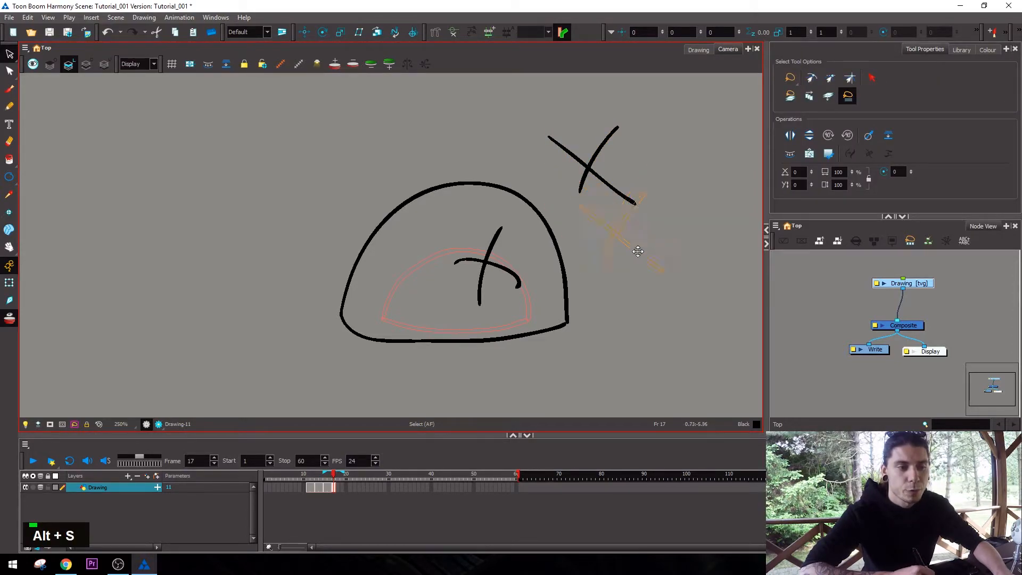
{"action": "left_click_drag", "start_coordinate": [638, 251], "coordinate": [638, 251]}
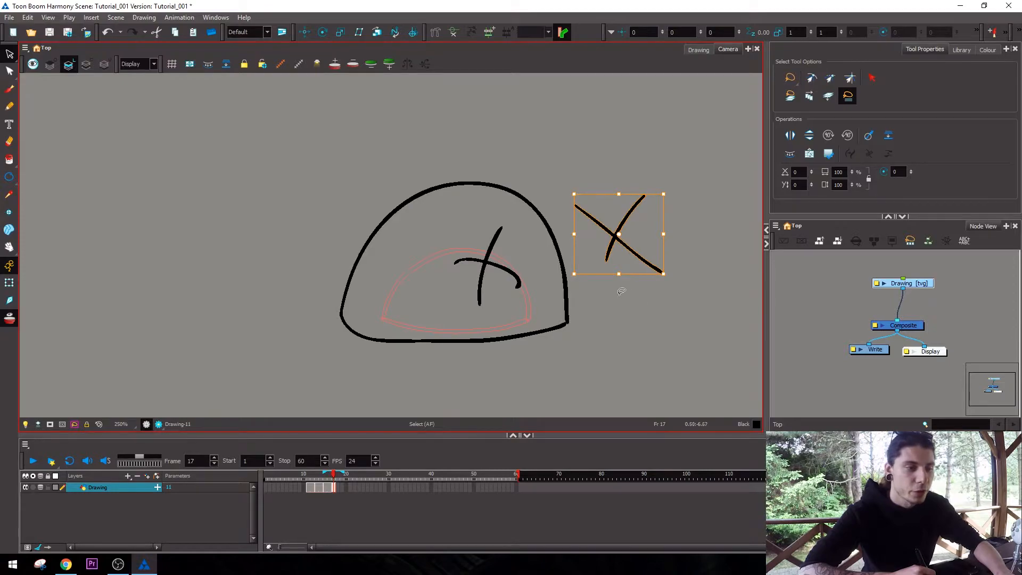
Select the auto-flattened cross beside the dome and delete it.
{"action": "key", "text": "alt+s"}
{"action": "mouse_move", "coordinate": [637, 157]}
{"action": "left_mouse_down"}
{"action": "mouse_move", "coordinate": [640, 281]}
{"action": "mouse_move", "coordinate": [644, 266]}
{"action": "left_mouse_up"}
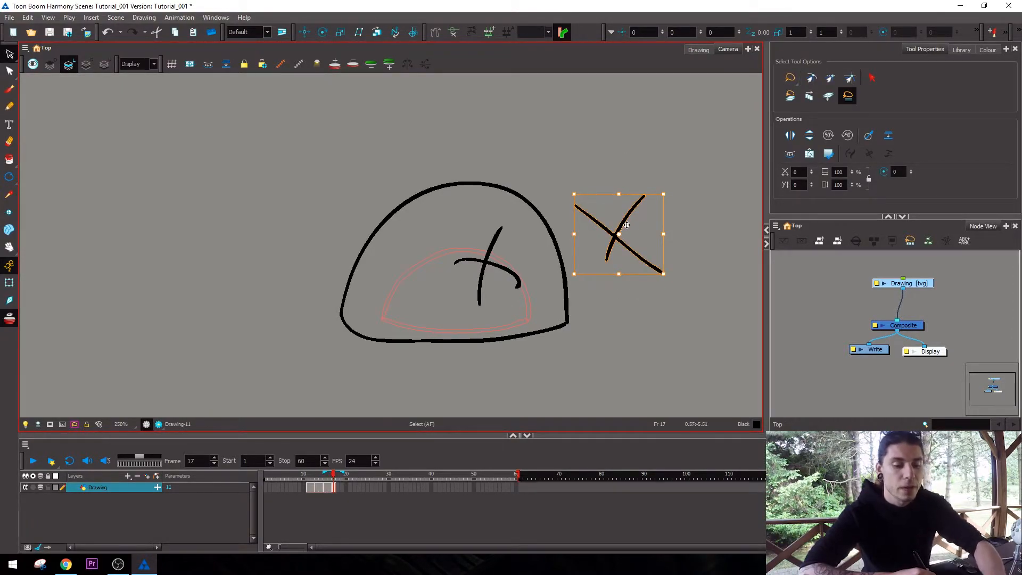
{"action": "key", "text": "Delete"}
Select all the strokes of the frame 17 drawing and flatten them.
{"action": "key", "text": "alt+s"}
{"action": "mouse_move", "coordinate": [636, 253]}
{"action": "left_mouse_down"}
{"action": "mouse_move", "coordinate": [404, 375]}
{"action": "mouse_move", "coordinate": [606, 293]}
{"action": "mouse_move", "coordinate": [533, 171]}
{"action": "mouse_move", "coordinate": [552, 392]}
{"action": "mouse_move", "coordinate": [618, 188]}
{"action": "left_mouse_up"}
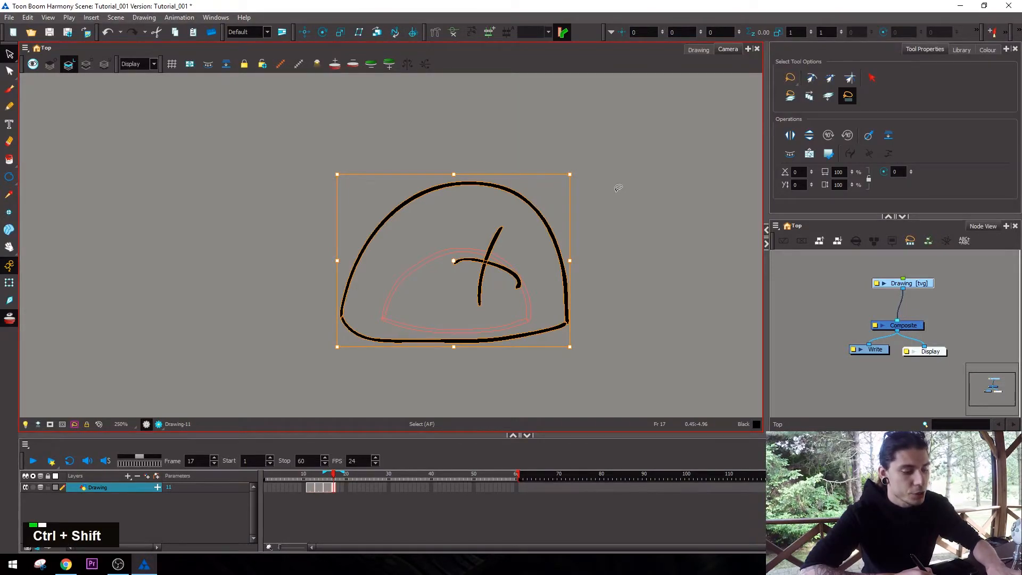
{"action": "key", "text": "ctrl+shift+f"}
{"action": "key", "text": "alt+s"}
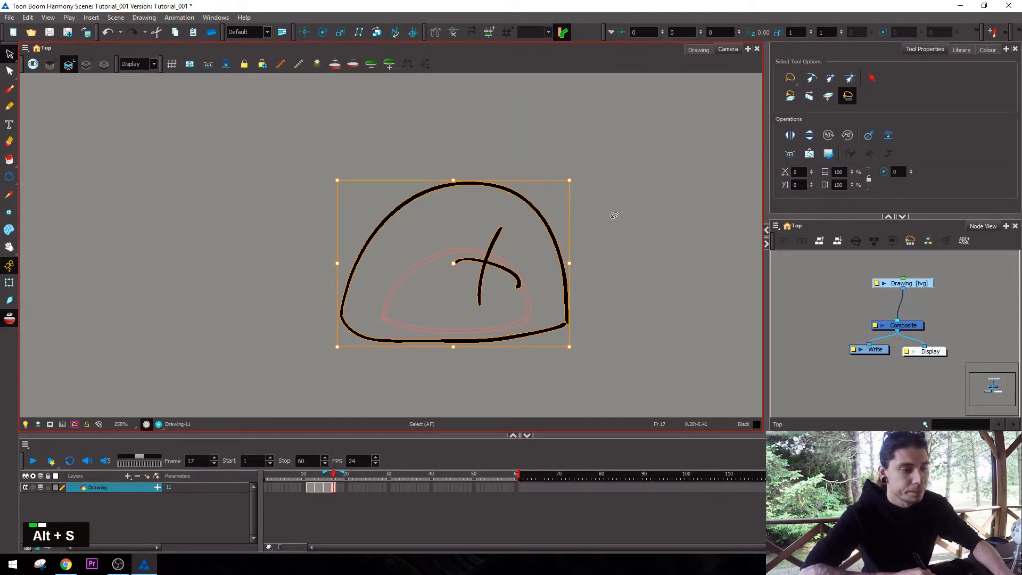
Move the flattened cross out of the dome as one piece, and undo the move.
{"action": "left_click", "coordinate": [513, 269]}
{"action": "mouse_move", "coordinate": [513, 268]}
{"action": "left_mouse_down"}
{"action": "mouse_move", "coordinate": [547, 222]}
{"action": "mouse_move", "coordinate": [628, 157]}
{"action": "left_mouse_up"}
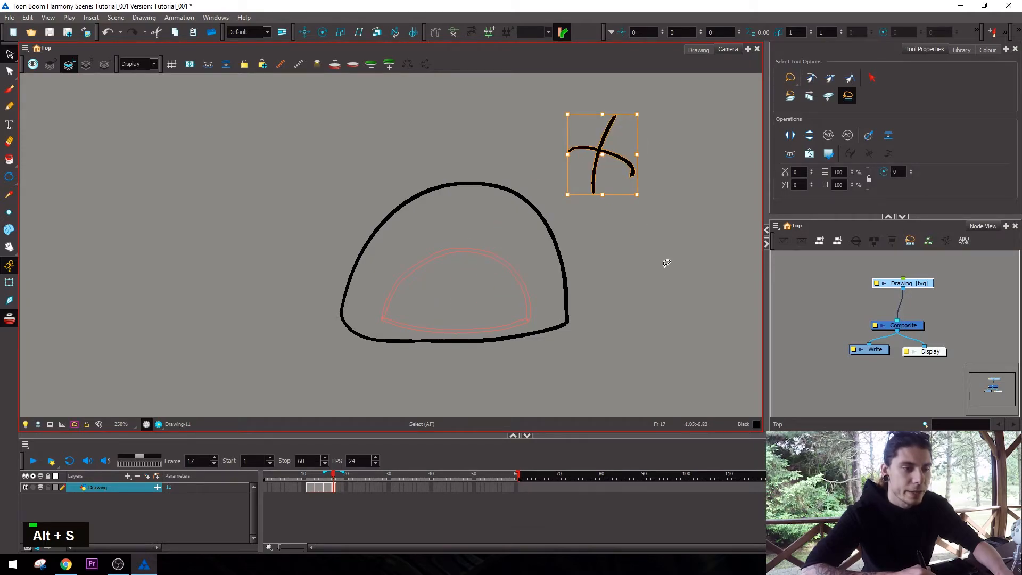
{"action": "key", "text": "ctrl+z"}
Select the cross inside the dome and delete it.
{"action": "key", "text": "alt+s"}
{"action": "mouse_move", "coordinate": [639, 226]}
{"action": "left_mouse_down"}
{"action": "mouse_move", "coordinate": [332, 357]}
{"action": "mouse_move", "coordinate": [636, 269]}
{"action": "left_mouse_up"}
{"action": "left_click", "coordinate": [487, 249]}
{"action": "left_click", "coordinate": [489, 273]}
{"action": "key", "text": "Delete"}
Select the whole dome at frame 17, copy it and paste it at frame 18.
{"action": "key", "text": "alt+shift+w"}
{"action": "key", "text": "alt+s"}
{"action": "mouse_move", "coordinate": [570, 183]}
{"action": "left_mouse_down"}
{"action": "mouse_move", "coordinate": [358, 236]}
{"action": "mouse_move", "coordinate": [602, 238]}
{"action": "left_mouse_up"}
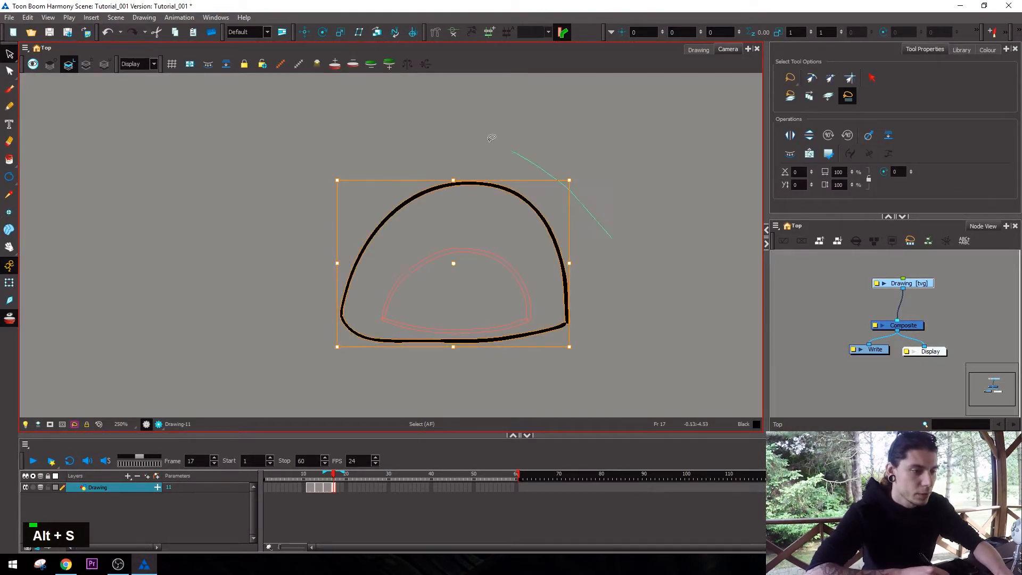
{"action": "key", "text": "ctrl+c"}
{"action": "key", "text": "period"}
{"action": "key", "text": "comma"}
{"action": "key", "text": "period"}
{"action": "key", "text": "ctrl+v"}
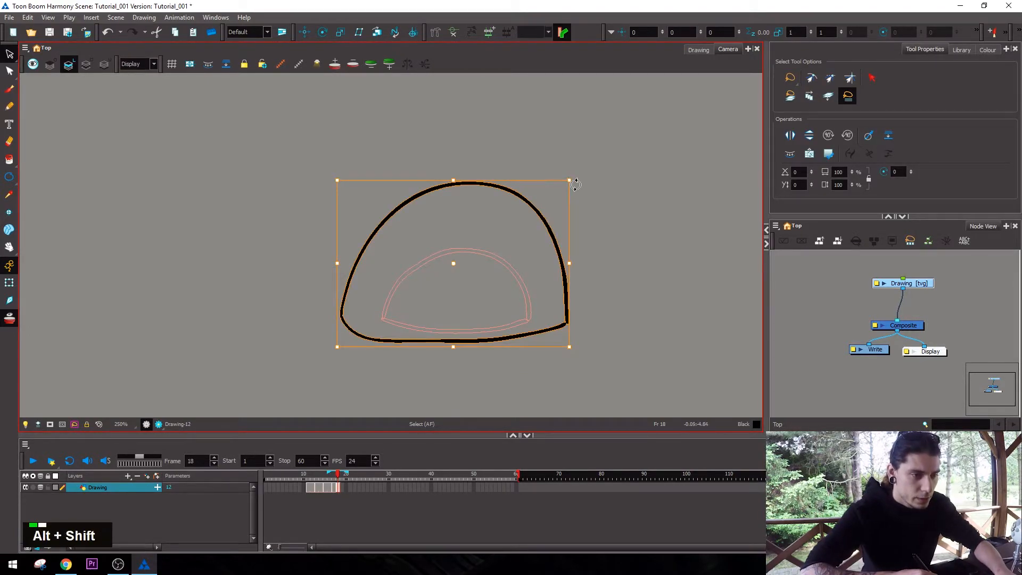
Paste the dome again on the next frames, slightly enlarged, and adjust the drawing exposures around frame 21.
{"action": "key", "text": "ctrl+v"}
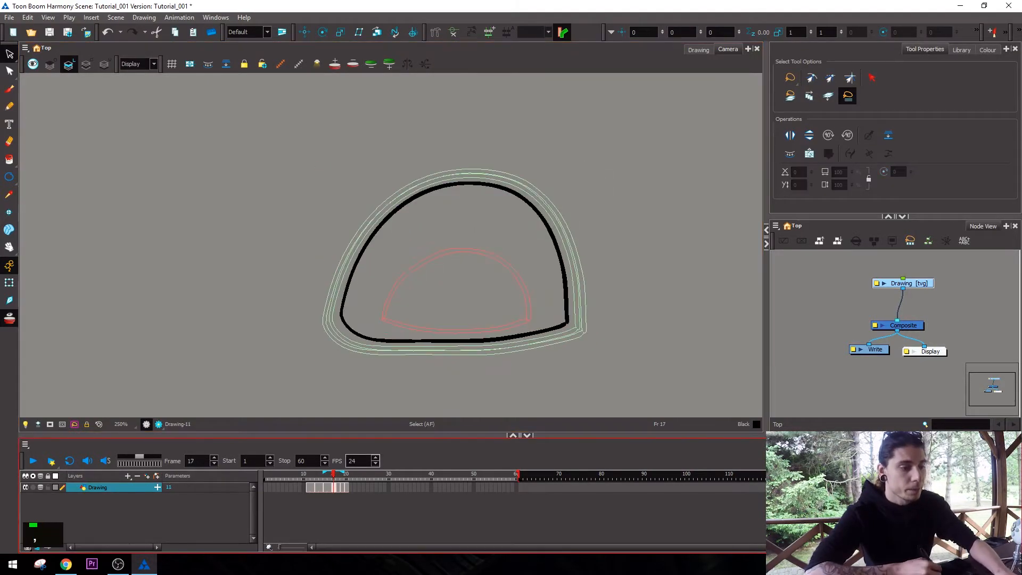
{"action": "key", "text": "plus"}
{"action": "key", "text": "plus"}
{"action": "key", "text": "minus"}
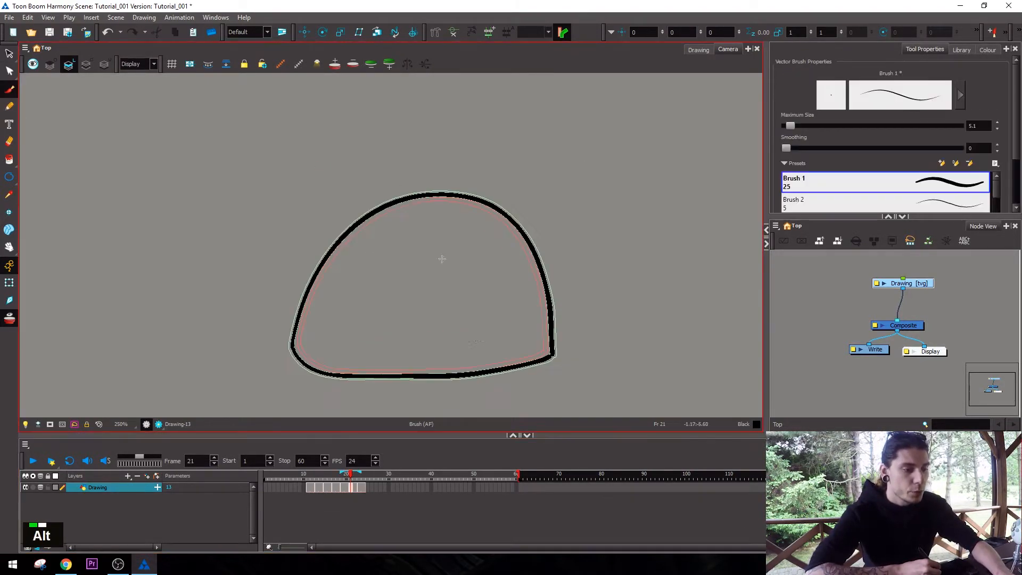
Paint burst fragments scattered around the dome's outline on successive frames of the Drawing layer.
{"action": "left_click_drag", "start_coordinate": [276, 350], "coordinate": [299, 274]}
{"action": "left_click_drag", "start_coordinate": [299, 274], "coordinate": [403, 375]}
{"action": "key", "text": "period"}
{"action": "key", "text": "period"}
{"action": "left_click_drag", "start_coordinate": [272, 368], "coordinate": [346, 383]}
{"action": "key", "text": "period"}
{"action": "key", "text": "period"}
Play the animation from frame 1, enable looping and play it again.
{"action": "left_click", "coordinate": [266, 473]}
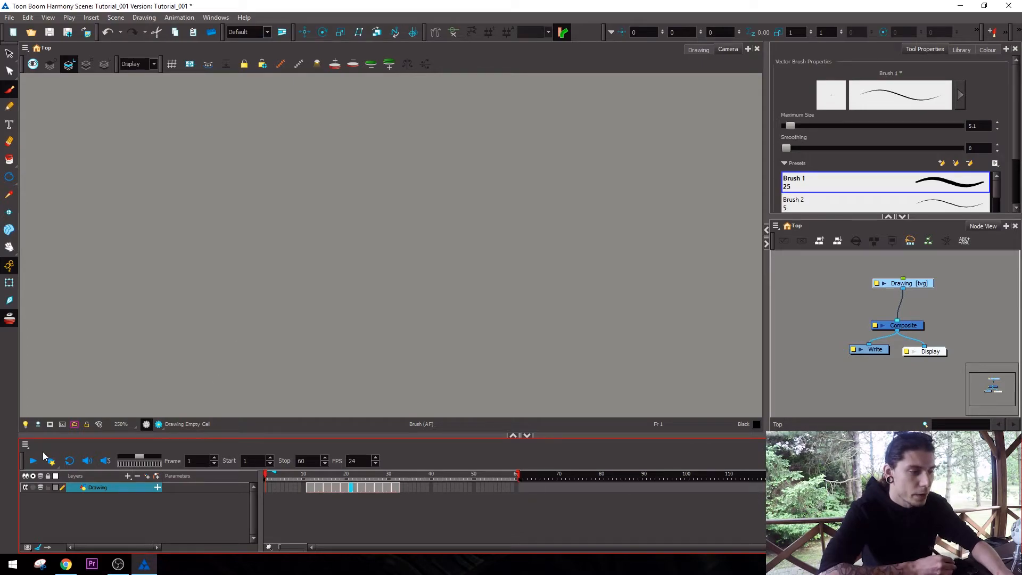
{"action": "left_click", "coordinate": [34, 462]}
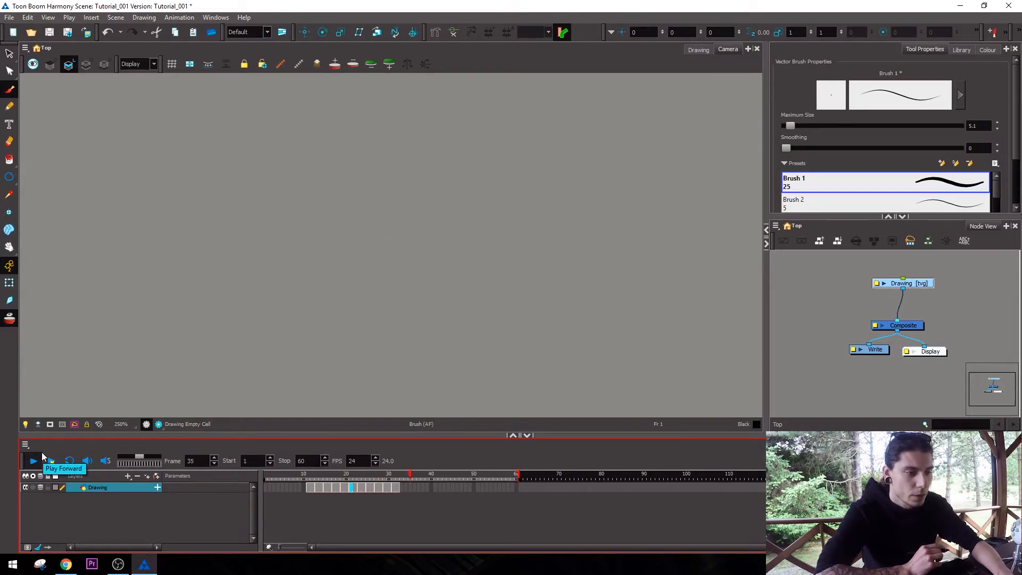
{"action": "left_click", "coordinate": [70, 462]}
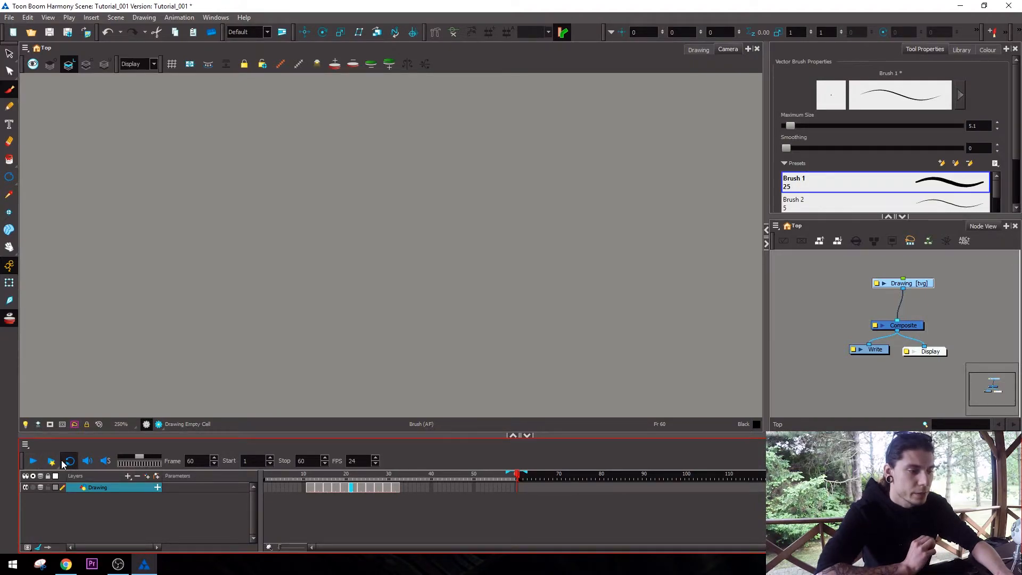
{"action": "left_click", "coordinate": [31, 460]}
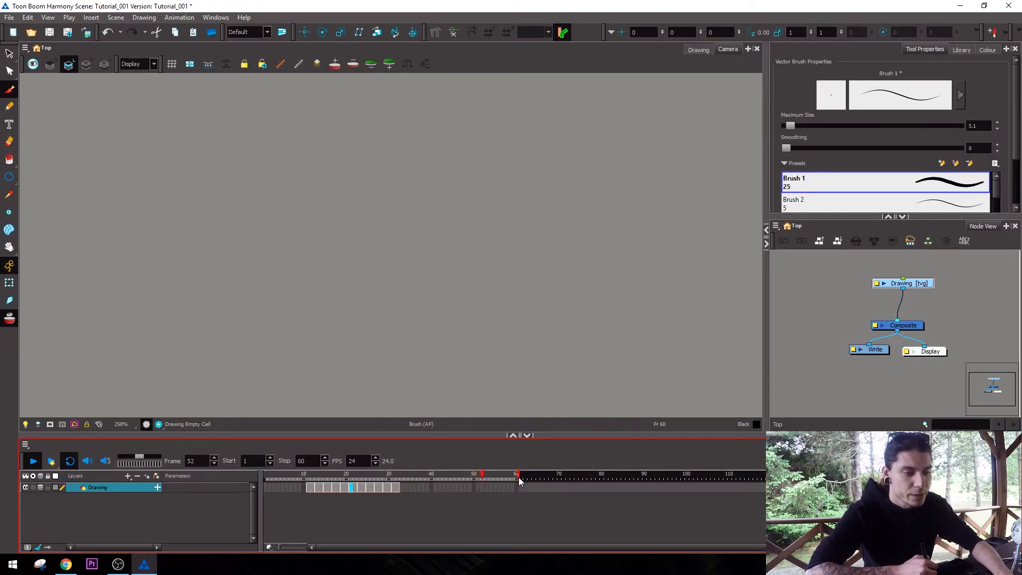
Go to frame 31, set the playback stop to frame 51 and save the scene.
{"action": "left_click", "coordinate": [392, 475]}
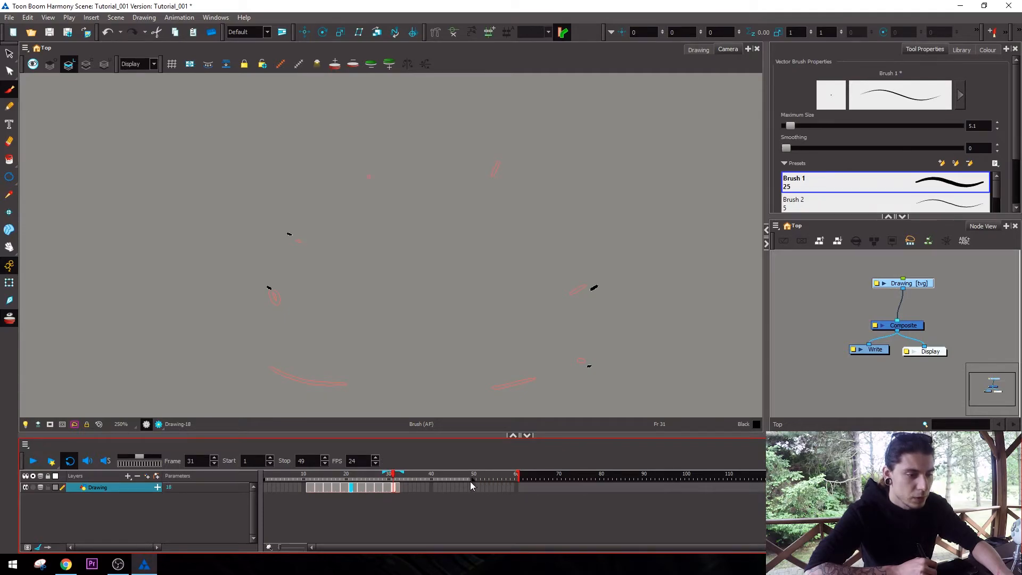
{"action": "left_click_drag", "start_coordinate": [475, 483], "coordinate": [479, 483]}
{"action": "key", "text": "ctrl+s"}
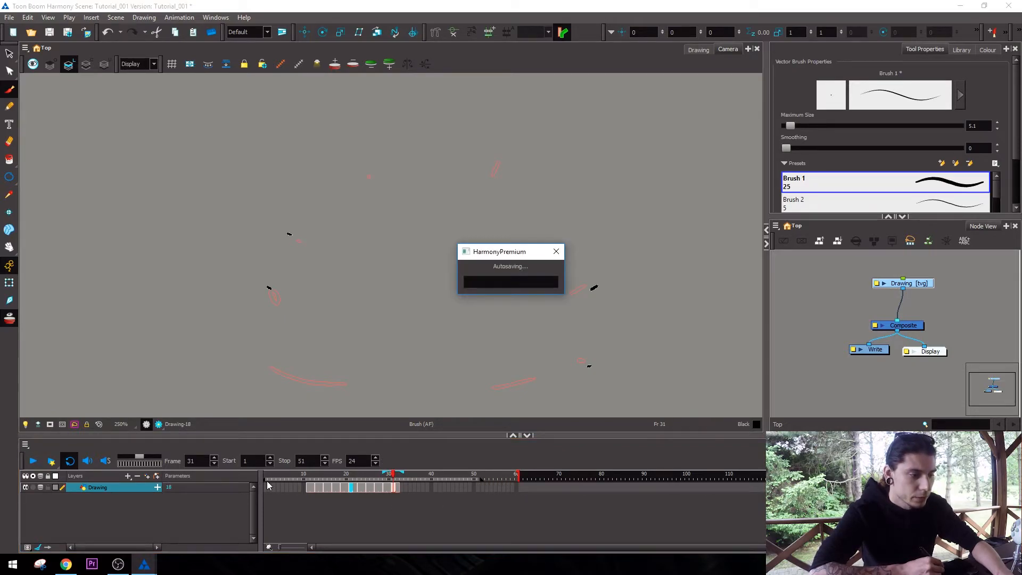
Set the playback start to frame 26 and play the shortened loop.
{"action": "left_click", "coordinate": [278, 475]}
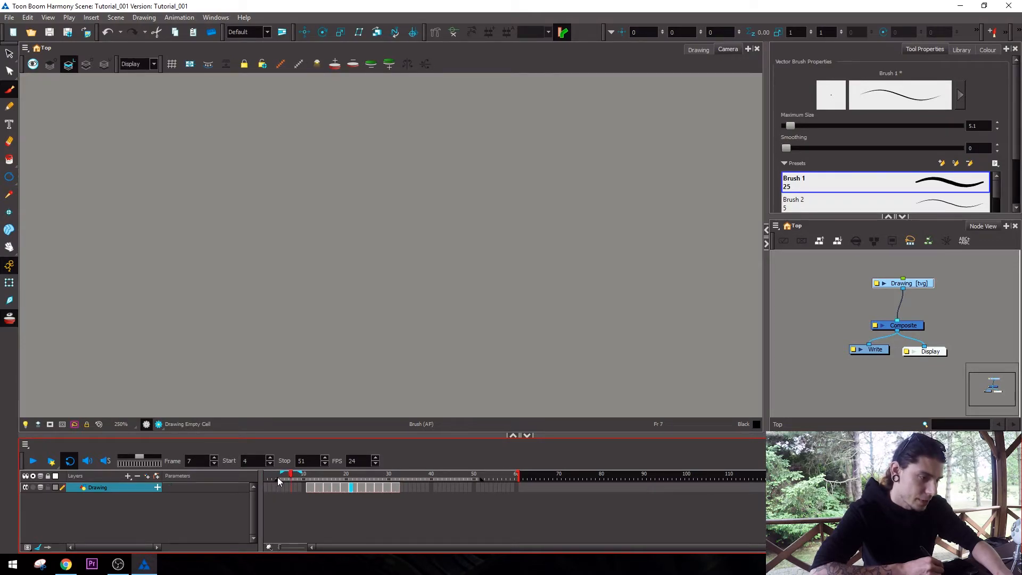
{"action": "left_click_drag", "start_coordinate": [291, 477], "coordinate": [361, 482]}
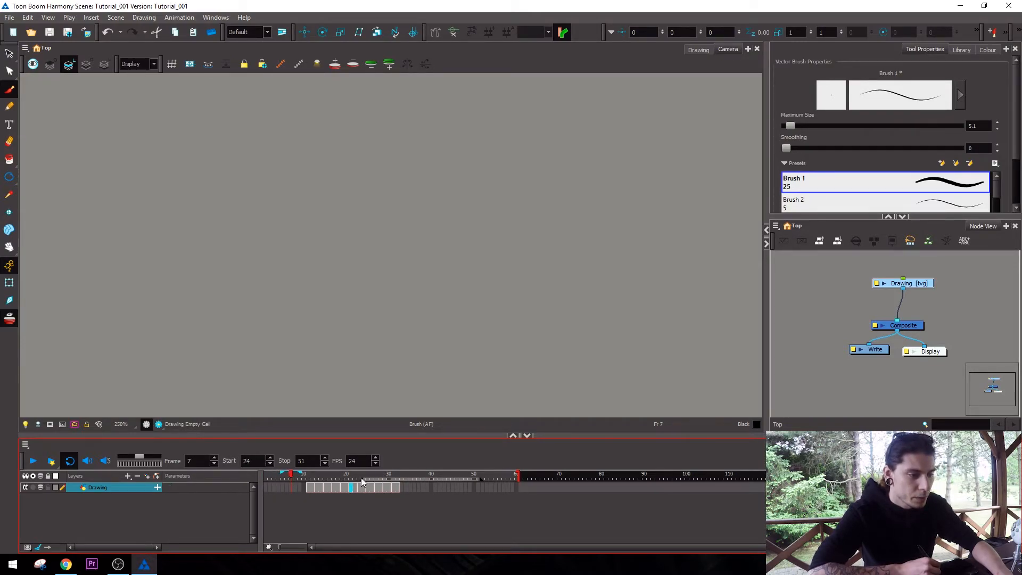
{"action": "left_click", "coordinate": [33, 460]}
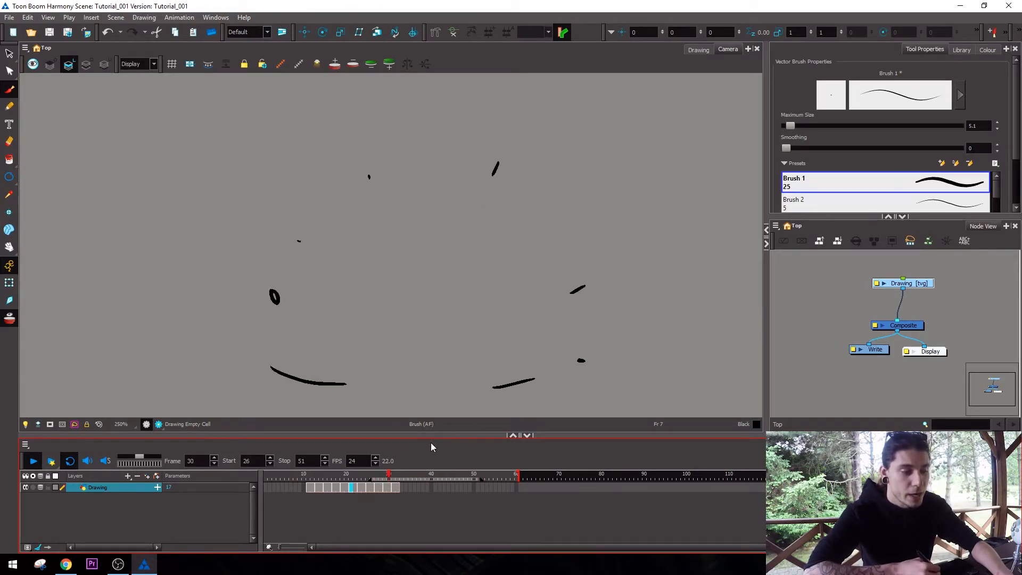
{"action": "left_click", "coordinate": [33, 460]}
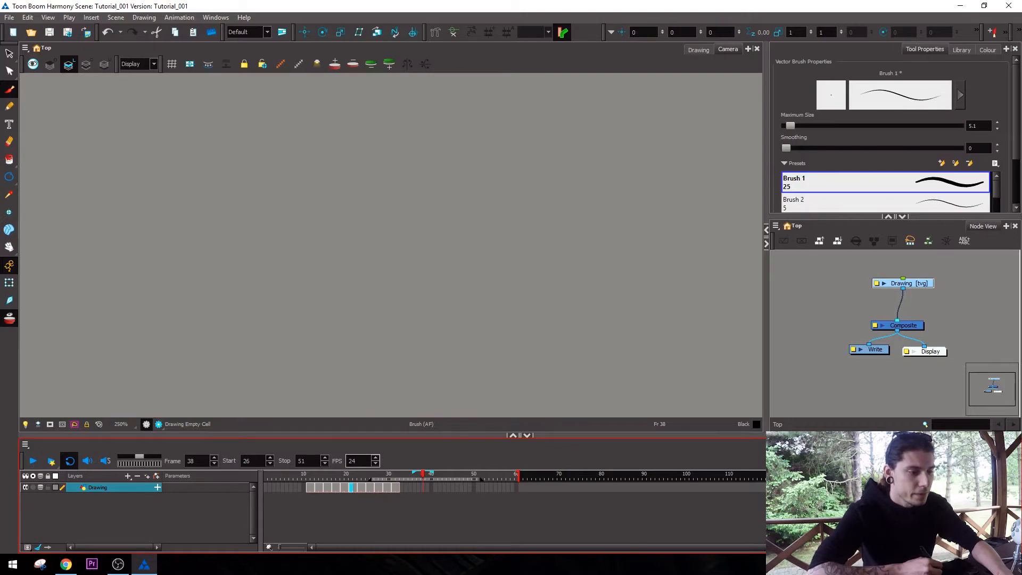
Set the playback start to frame 9 and the stop to frame 38, using the current frame for each.
{"action": "left_click", "coordinate": [301, 474]}
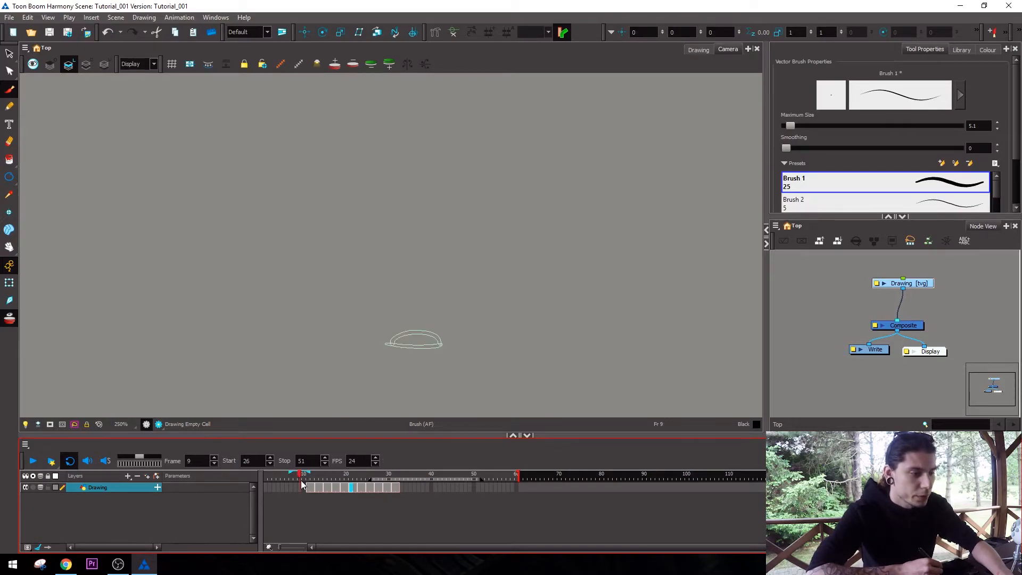
{"action": "left_click", "coordinate": [227, 460]}
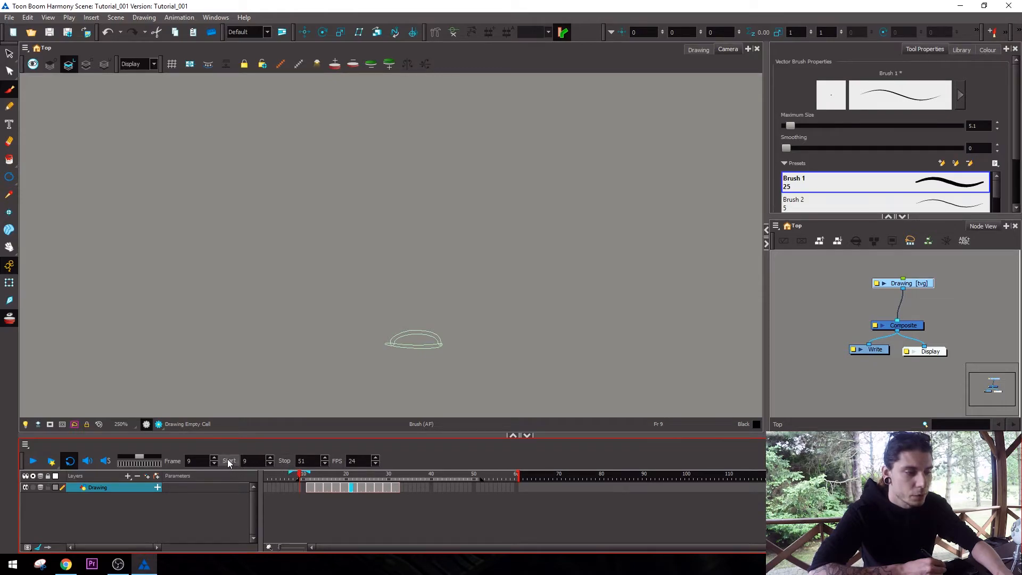
{"action": "left_click", "coordinate": [424, 474]}
{"action": "left_click", "coordinate": [284, 461]}
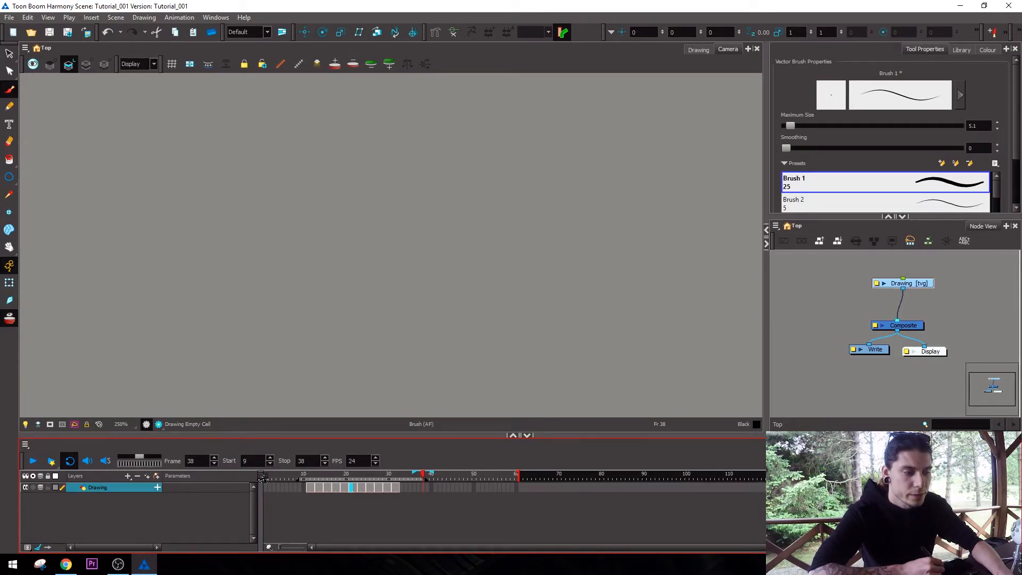
Play the loop between frames 9 and 38 to review the animation.
{"action": "key", "text": "Return"}
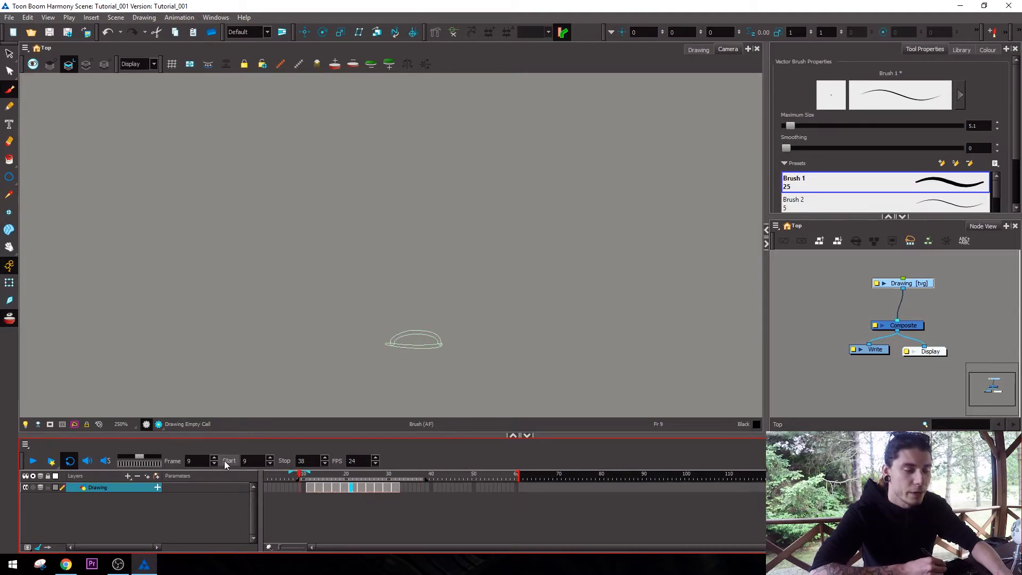
{"action": "left_click", "coordinate": [34, 461]}
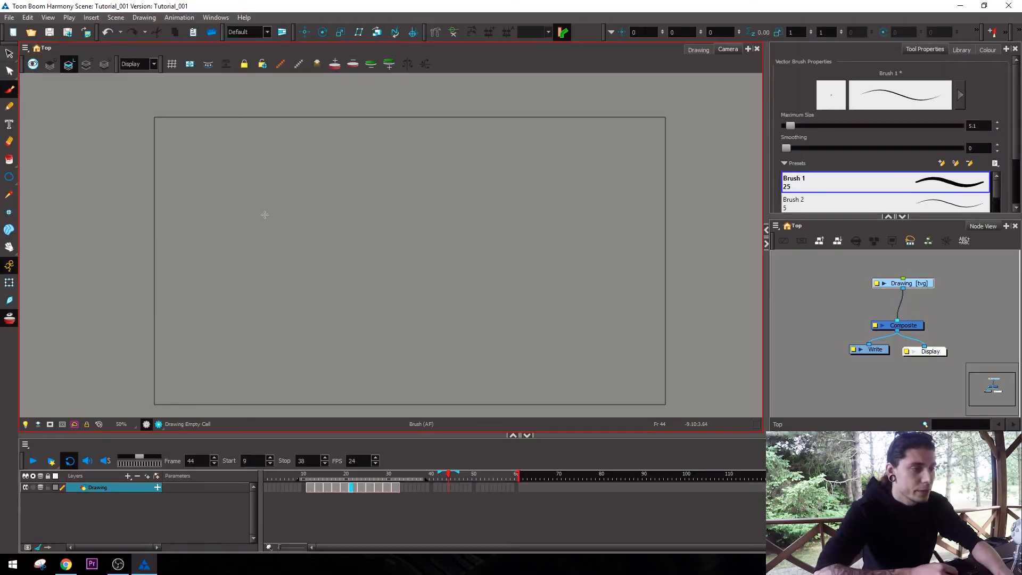
{"action": "left_click_drag", "start_coordinate": [262, 162], "coordinate": [239, 304]}
{"action": "left_click_drag", "start_coordinate": [281, 150], "coordinate": [250, 293]}
{"action": "key", "text": "ctrl+z"}
{"action": "key", "text": "ctrl+z"}
Enlarge the brush to size 130 and paint a thick zigzag in the left part of the camera frame at frame 44.
{"action": "key", "text": "o"}
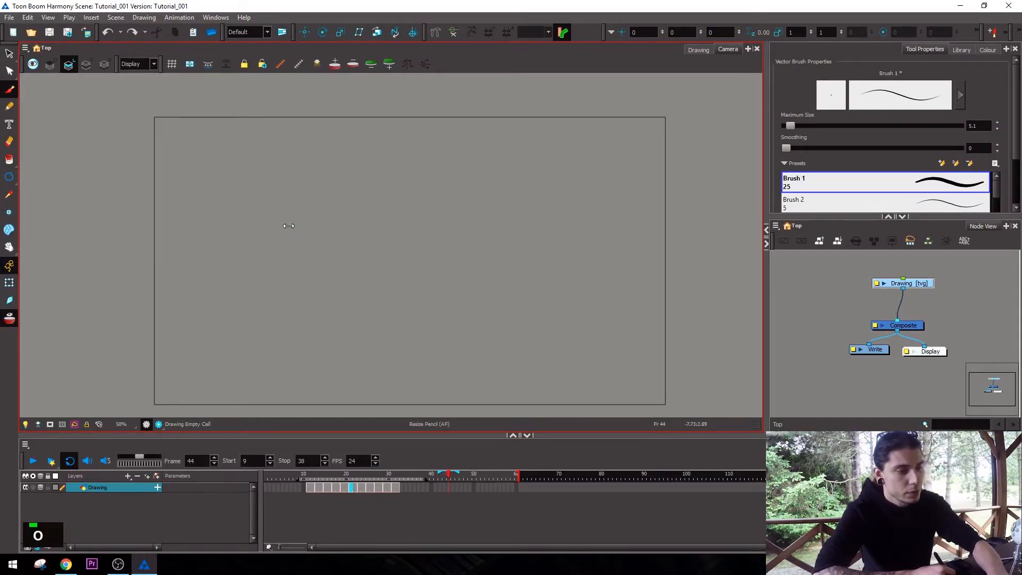
{"action": "left_click_drag", "start_coordinate": [295, 226], "coordinate": [304, 226]}
{"action": "mouse_move", "coordinate": [203, 158]}
{"action": "left_mouse_down"}
{"action": "mouse_move", "coordinate": [199, 198]}
{"action": "mouse_move", "coordinate": [252, 186]}
{"action": "mouse_move", "coordinate": [264, 230]}
{"action": "left_mouse_up"}
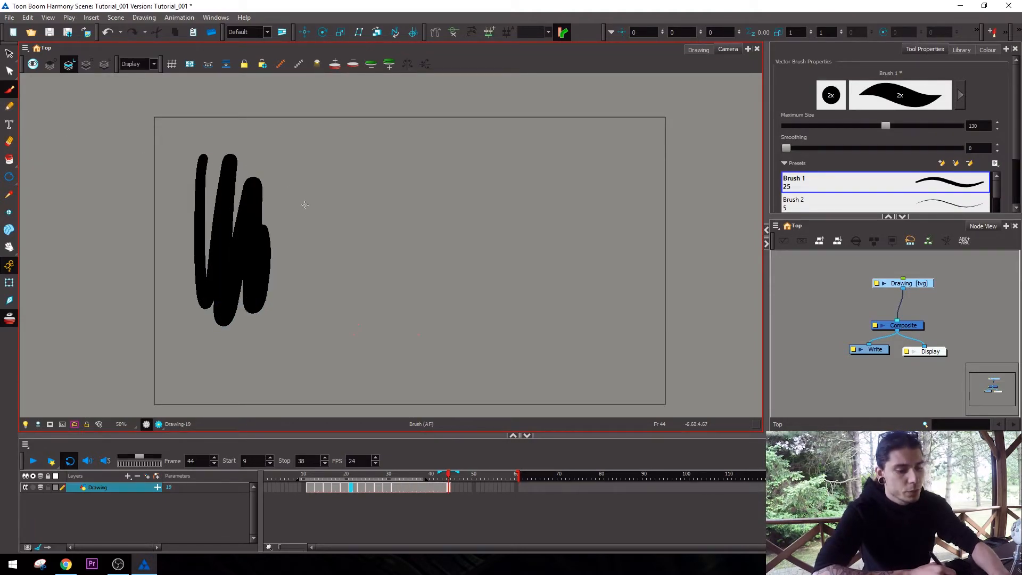
Display the vector stroke outlines around the painted zigzag.
{"action": "key", "text": "k"}
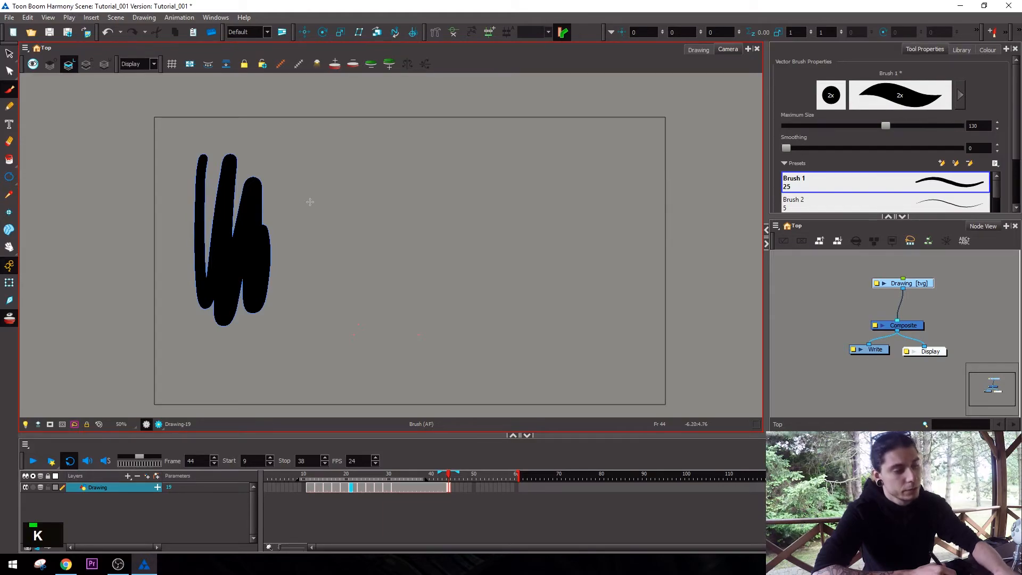
{"action": "key", "text": "space"}
{"action": "key", "text": "2"}
{"action": "key", "text": "2"}
{"action": "left_click_drag", "start_coordinate": [336, 217], "coordinate": [577, 263]}
{"action": "key", "text": "space"}
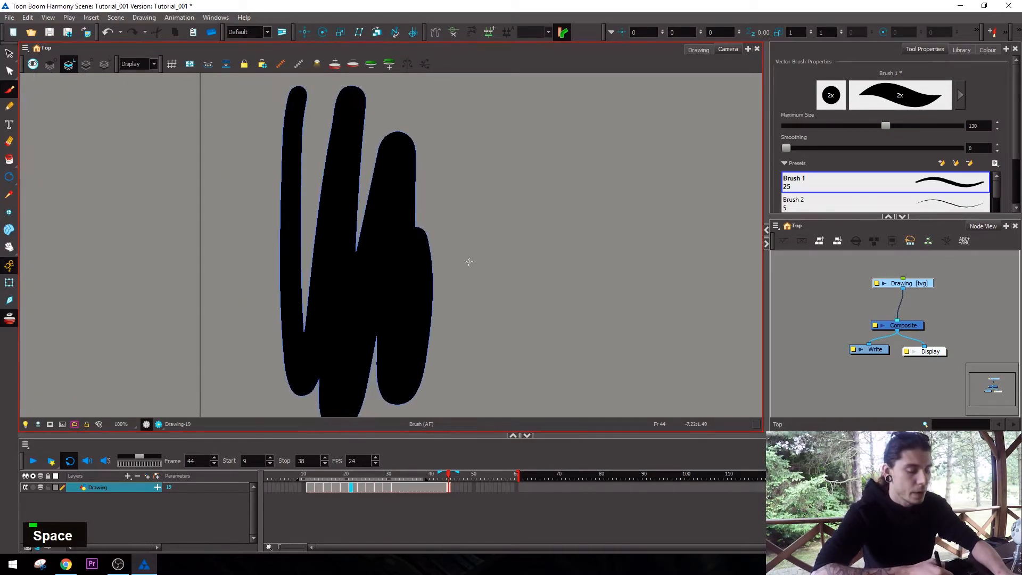
{"action": "key", "text": "k"}
Select the painted zigzag, shift it slightly down and to the right, and deselect it with its stroke outline shown.
{"action": "key", "text": "alt+s"}
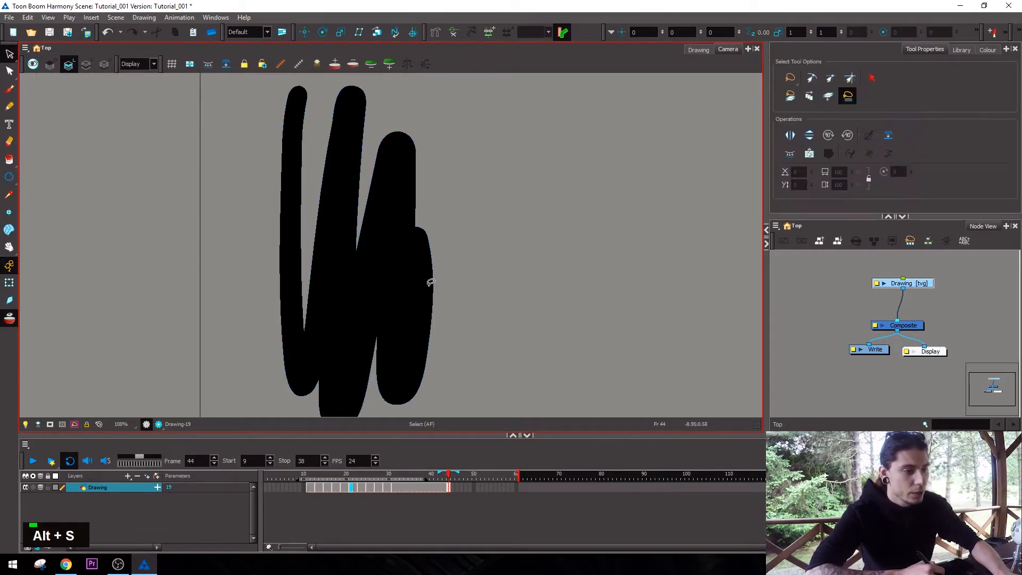
{"action": "left_click", "coordinate": [428, 286]}
{"action": "mouse_move", "coordinate": [400, 287]}
{"action": "left_mouse_down"}
{"action": "mouse_move", "coordinate": [446, 296]}
{"action": "mouse_move", "coordinate": [420, 284]}
{"action": "mouse_move", "coordinate": [401, 290]}
{"action": "left_mouse_up"}
{"action": "left_click", "coordinate": [471, 281]}
{"action": "key", "text": "k"}
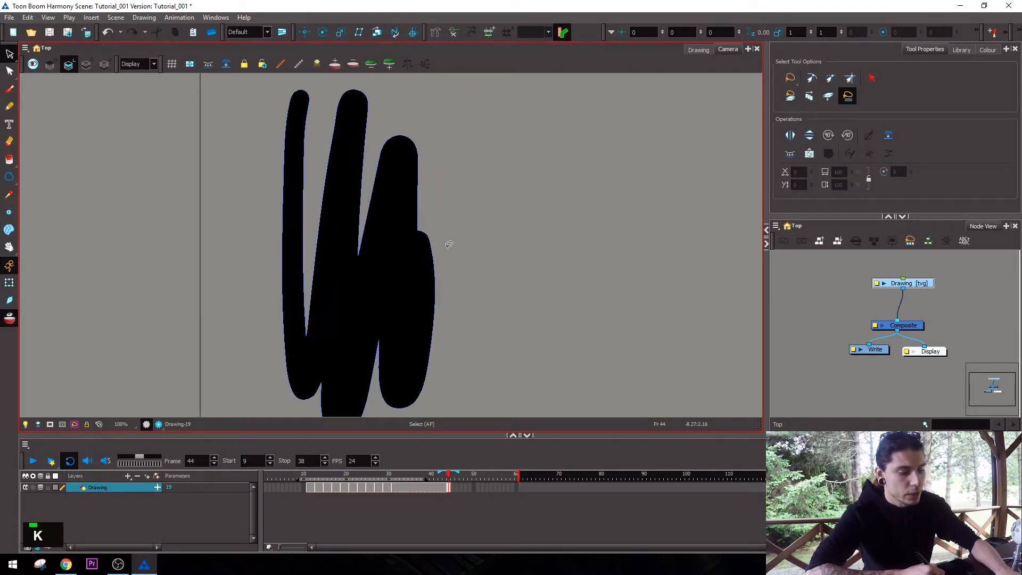
{"action": "key", "text": "alt+s"}
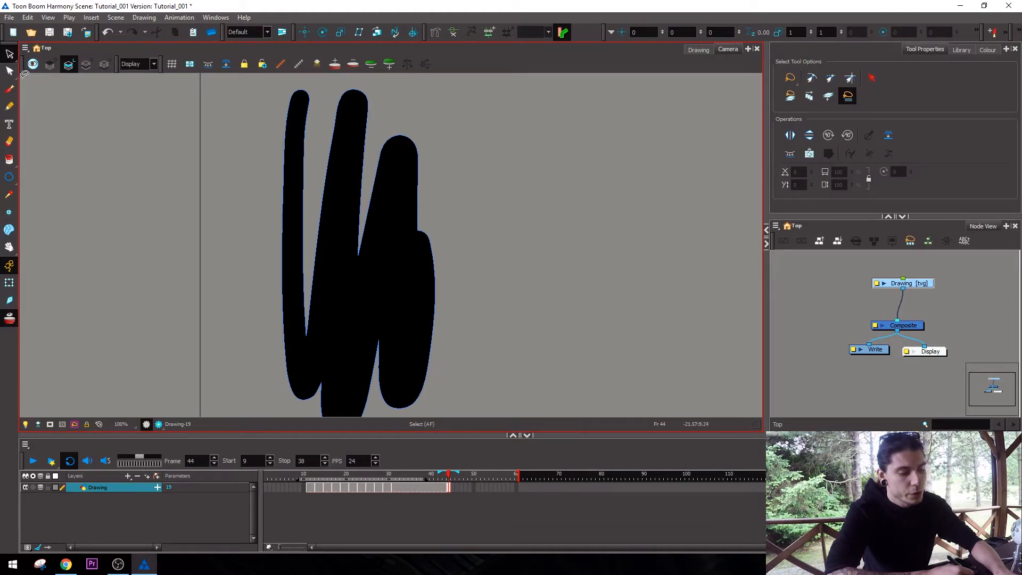
Reveal the contour points of the painted zigzag with the Contour Editor.
{"action": "key", "text": "alt+q"}
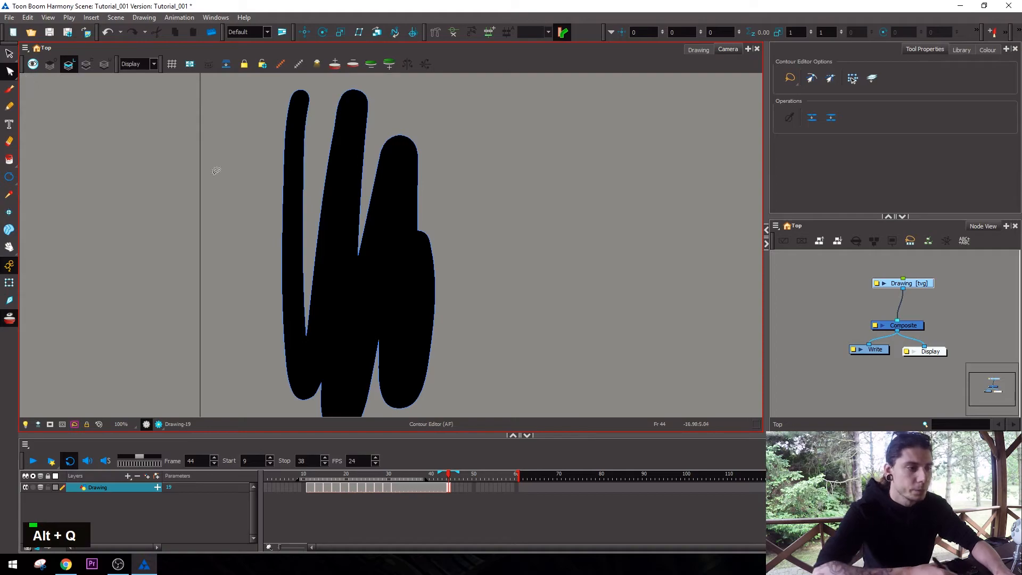
{"action": "left_click", "coordinate": [337, 383]}
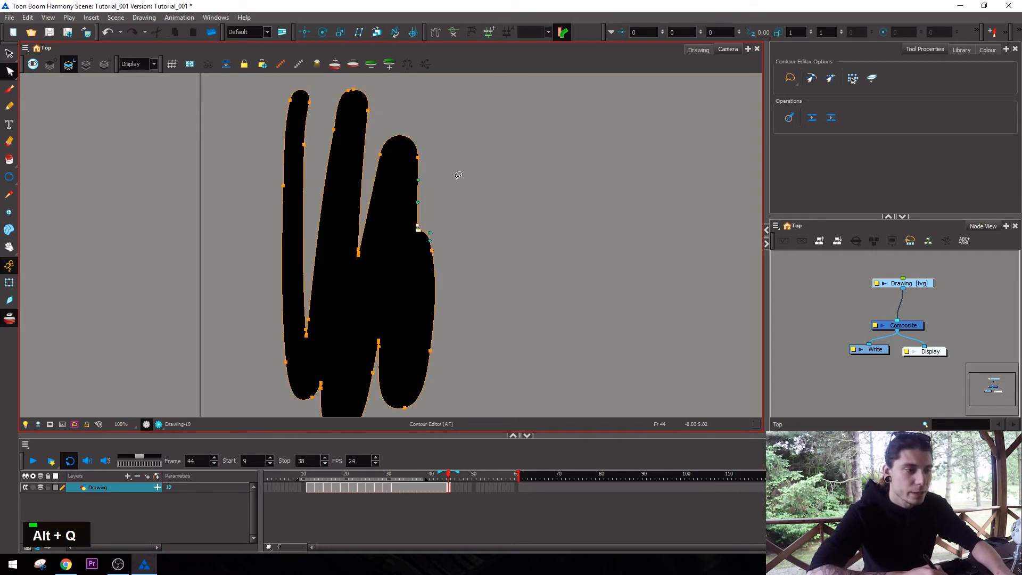
{"action": "key", "text": "space"}
{"action": "left_click_drag", "start_coordinate": [463, 196], "coordinate": [469, 193]}
{"action": "key", "text": "1"}
{"action": "key", "text": "2"}
{"action": "left_click", "coordinate": [488, 215]}
{"action": "left_click", "coordinate": [427, 190]}
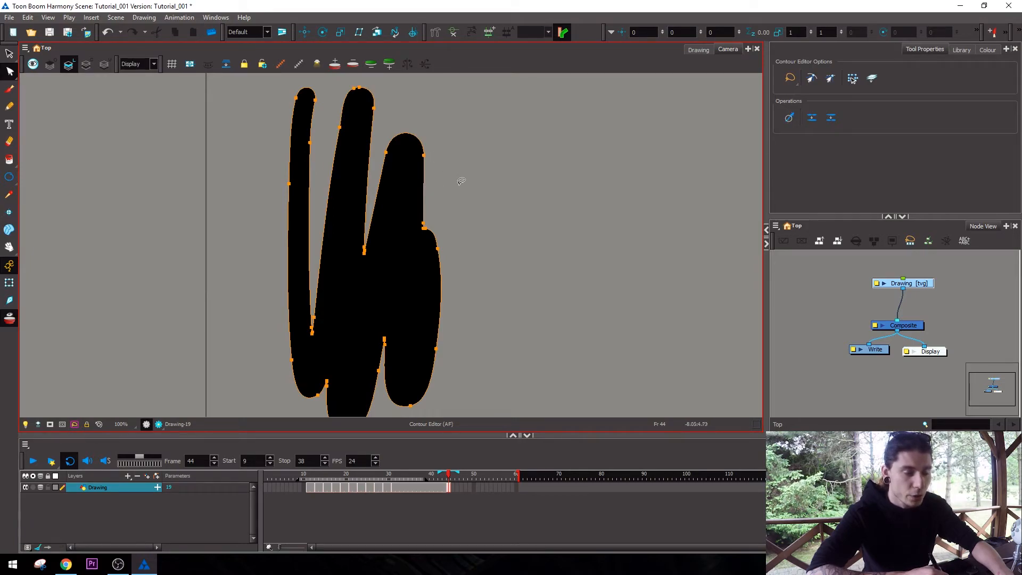
Reshape the zigzag's contour by pulling its right edge outward into two bulges and widening the middle stroke's upper left side.
{"action": "left_click_drag", "start_coordinate": [442, 291], "coordinate": [511, 289]}
{"action": "left_click_drag", "start_coordinate": [428, 163], "coordinate": [490, 195]}
{"action": "key", "text": "alt"}
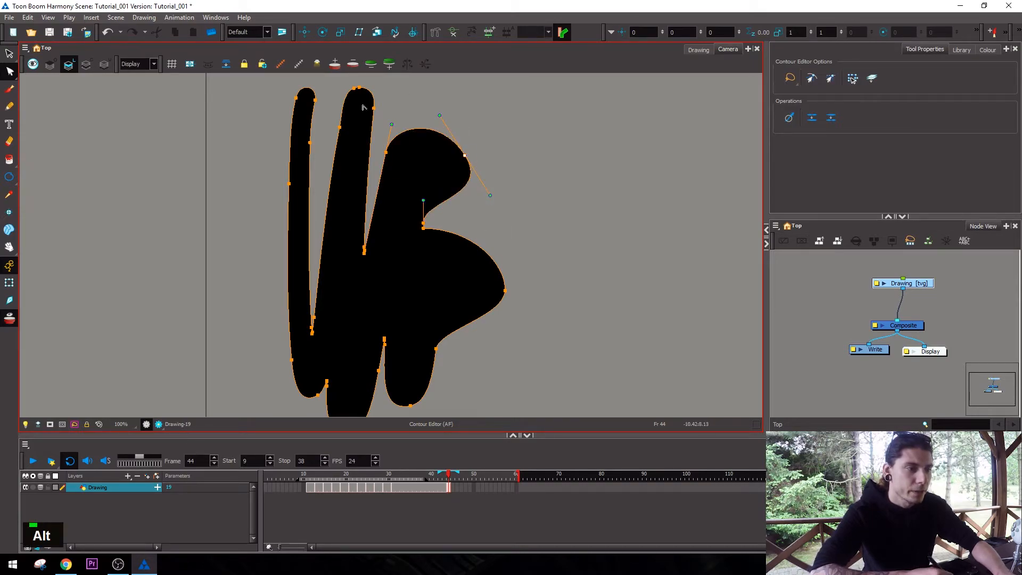
{"action": "left_click_drag", "start_coordinate": [342, 118], "coordinate": [328, 128]}
Add a contour point to each of the two right-hand bulges and reposition both points.
{"action": "key", "text": "ctrl"}
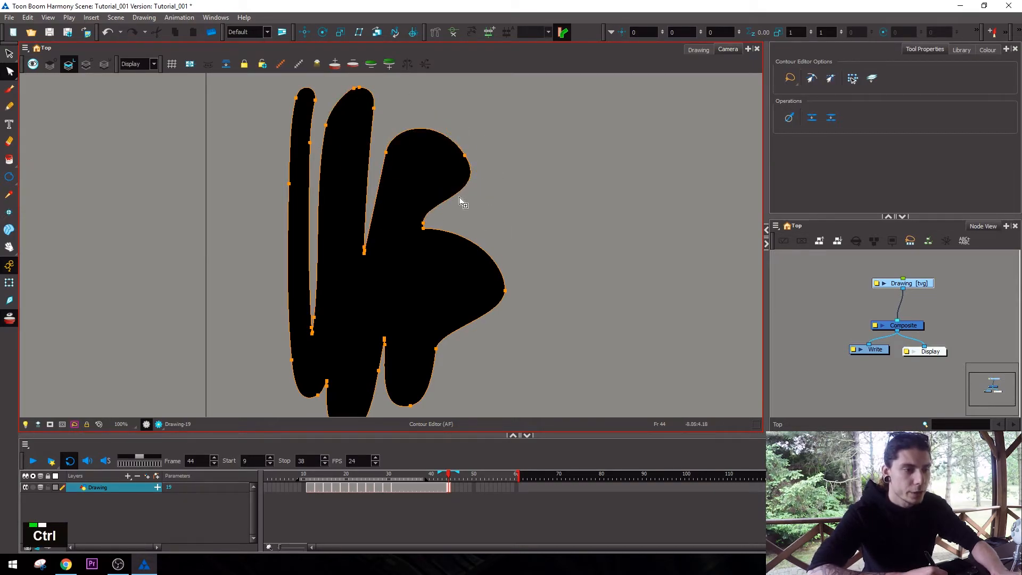
{"action": "left_click_drag", "start_coordinate": [461, 194], "coordinate": [480, 214]}
{"action": "left_click_drag", "start_coordinate": [481, 251], "coordinate": [471, 280]}
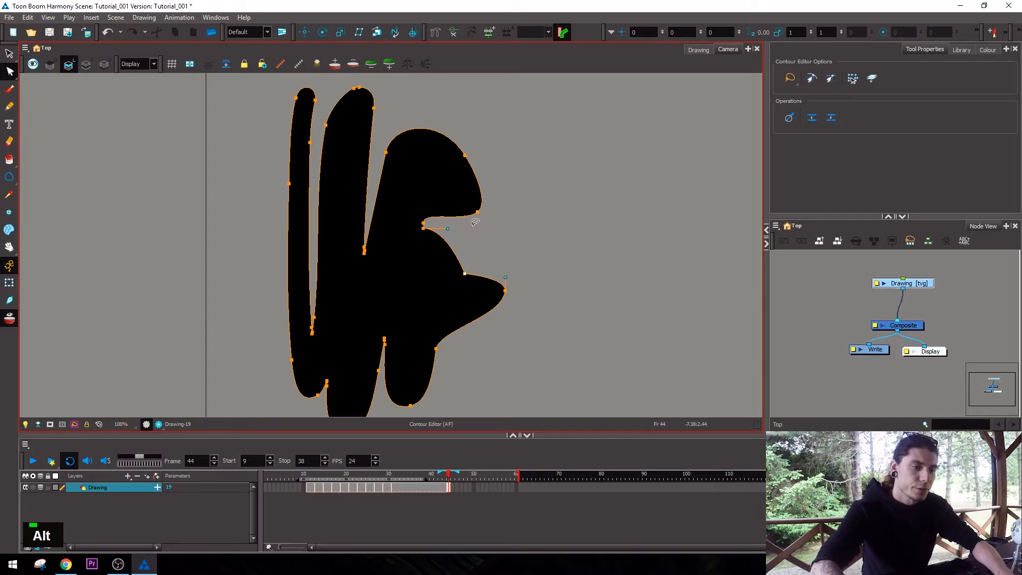
Delete the two added contour points from the bulges and deselect the shape.
{"action": "key", "text": "Delete"}
{"action": "left_click", "coordinate": [491, 235]}
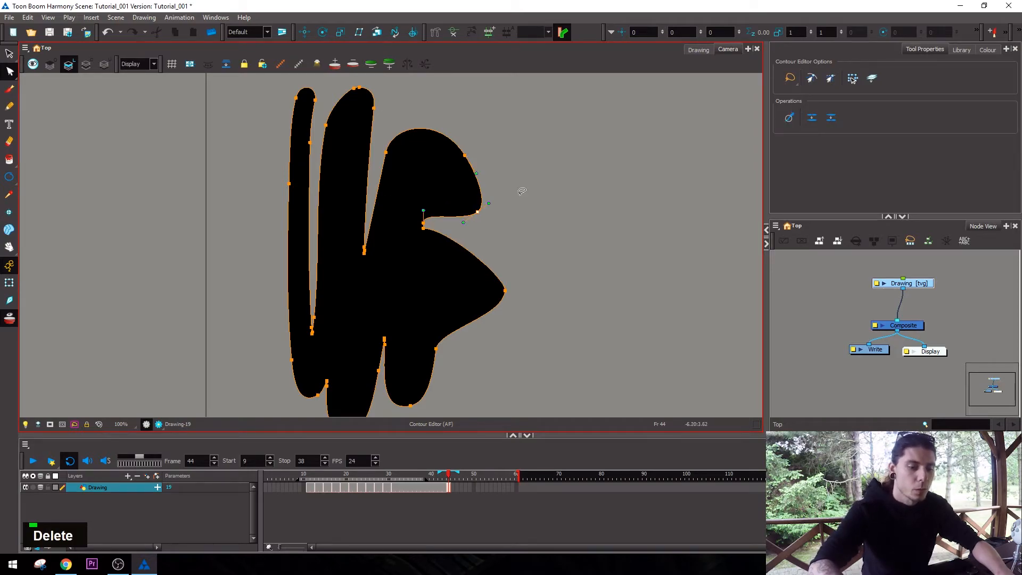
{"action": "key", "text": "Delete"}
{"action": "left_click", "coordinate": [560, 196]}
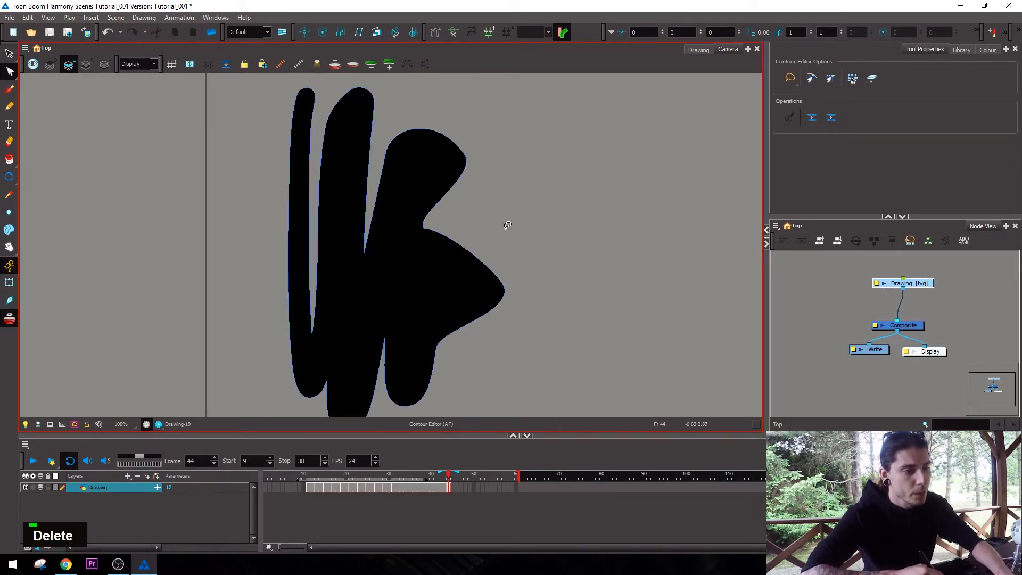
Enlarge the Pencil to size 88.3 and draw a closed, self-crossing zigzag line to the right of the painted shape.
{"action": "left_click", "coordinate": [9, 106]}
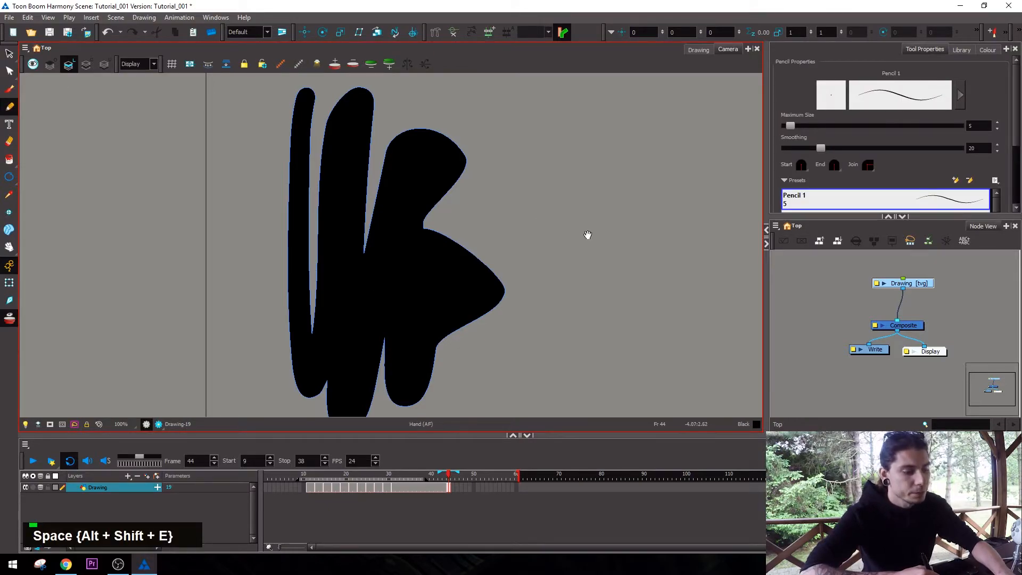
{"action": "left_click_drag", "start_coordinate": [586, 234], "coordinate": [576, 241]}
{"action": "key", "text": "alt+shift+e"}
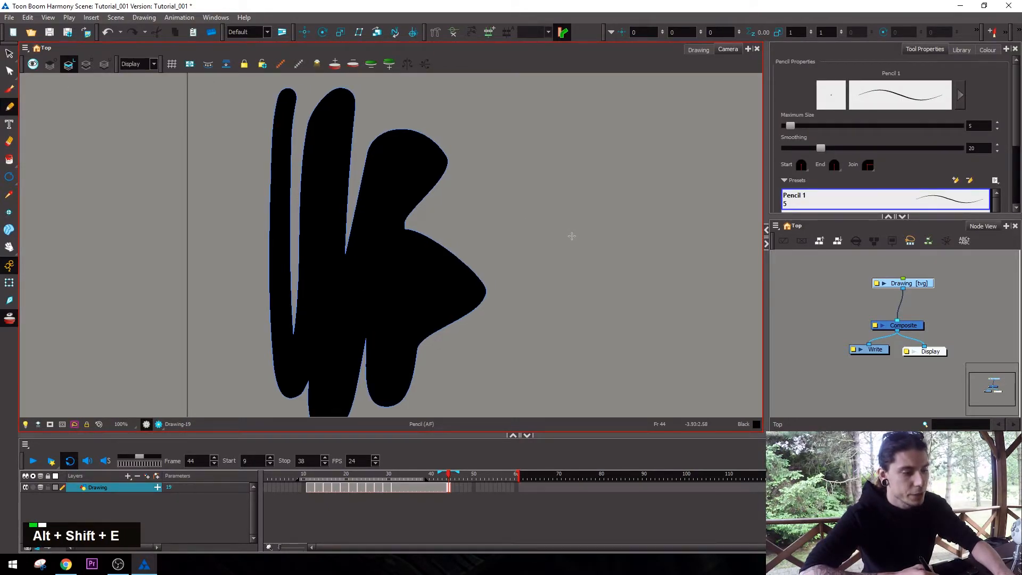
{"action": "mouse_move", "coordinate": [538, 118]}
{"action": "left_mouse_down"}
{"action": "mouse_move", "coordinate": [550, 335]}
{"action": "mouse_move", "coordinate": [611, 279]}
{"action": "left_mouse_up"}
{"action": "key", "text": "ctrl+z"}
{"action": "key", "text": "o"}
{"action": "left_click_drag", "start_coordinate": [540, 270], "coordinate": [575, 278]}
{"action": "mouse_move", "coordinate": [537, 86]}
{"action": "left_mouse_down"}
{"action": "mouse_move", "coordinate": [546, 366]}
{"action": "mouse_move", "coordinate": [595, 281]}
{"action": "mouse_move", "coordinate": [629, 320]}
{"action": "mouse_move", "coordinate": [631, 114]}
{"action": "mouse_move", "coordinate": [473, 108]}
{"action": "left_mouse_up"}
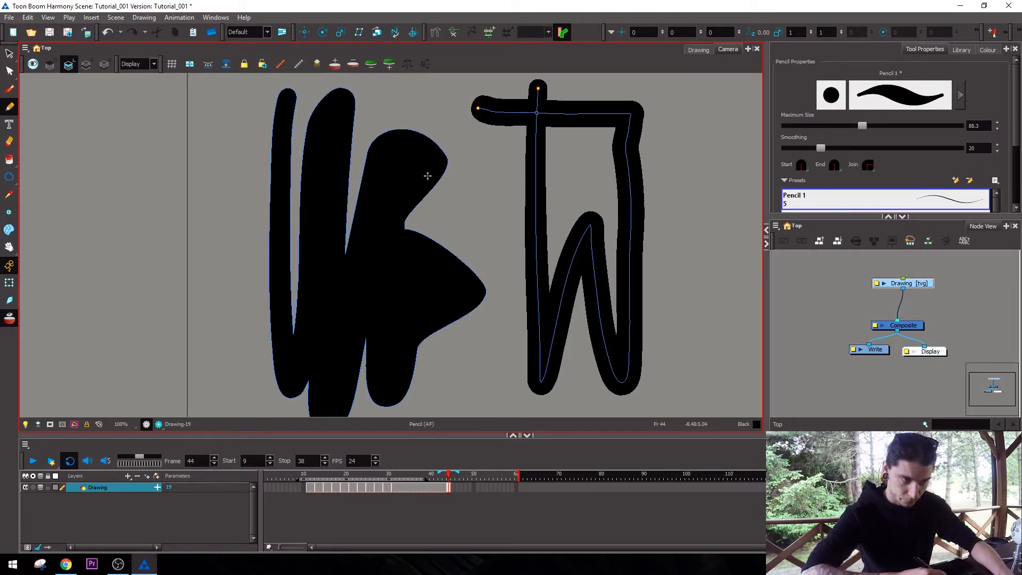
Examine the central line and points of the pencil drawing with the Contour Editor.
{"action": "key", "text": "space"}
{"action": "key", "text": "1"}
{"action": "key", "text": "2"}
{"action": "key", "text": "1"}
{"action": "key", "text": "1"}
{"action": "key", "text": "2"}
{"action": "key", "text": "2"}
{"action": "key", "text": "alt+q"}
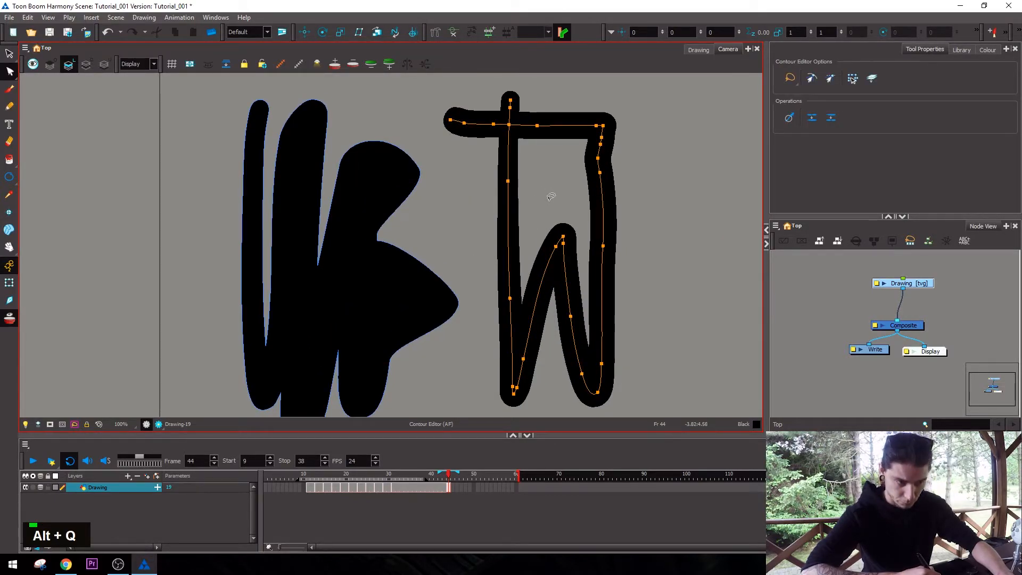
Select the pencil line and reduce its thickness until only the central line remains.
{"action": "key", "text": "alt+s"}
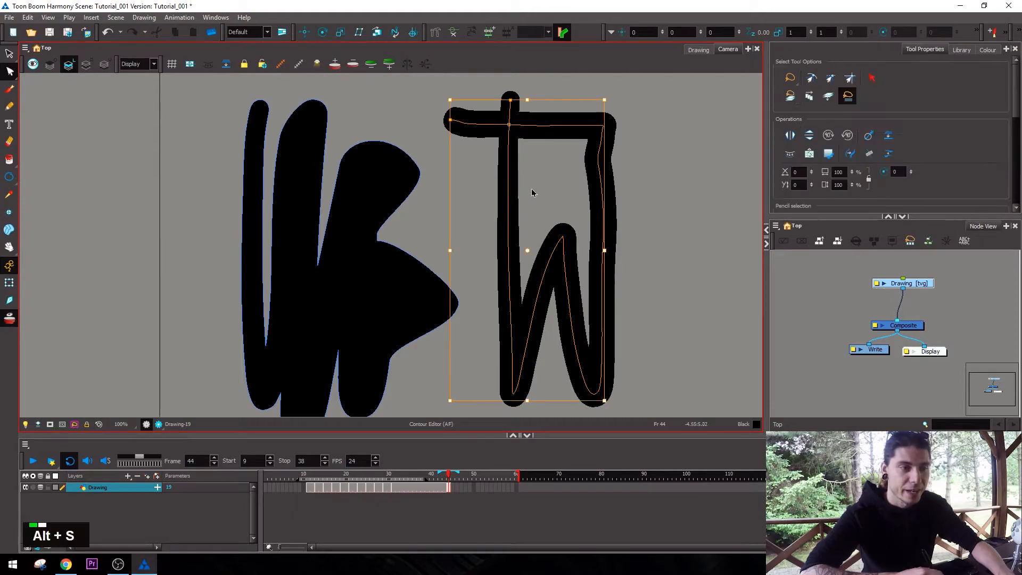
{"action": "scroll", "coordinate": [1006, 95], "scroll_direction": "down", "scroll_amount": 5}
{"action": "left_click_drag", "start_coordinate": [861, 70], "coordinate": [768, 72]}
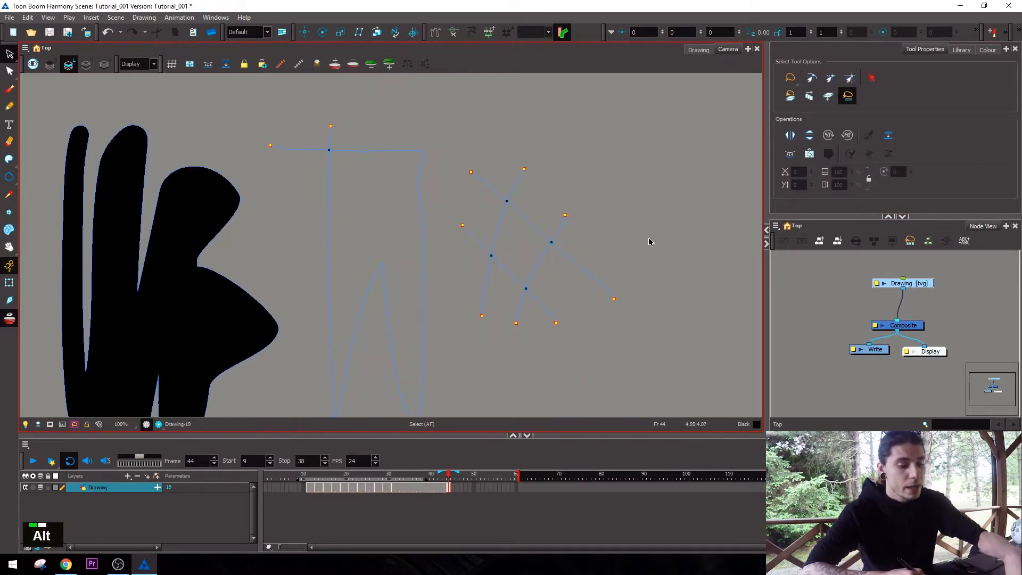
Fill the diamond enclosed by the crossing strokes and the closed area of the pencil zigzag with black using the Paint tool.
{"action": "key", "text": "alt+i"}
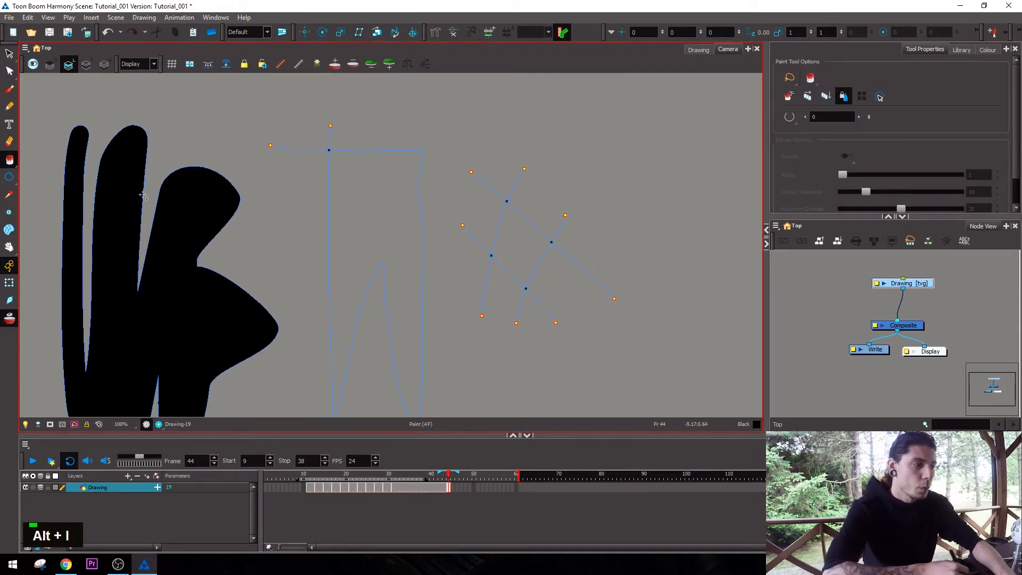
{"action": "left_click", "coordinate": [9, 160]}
{"action": "left_click", "coordinate": [40, 159]}
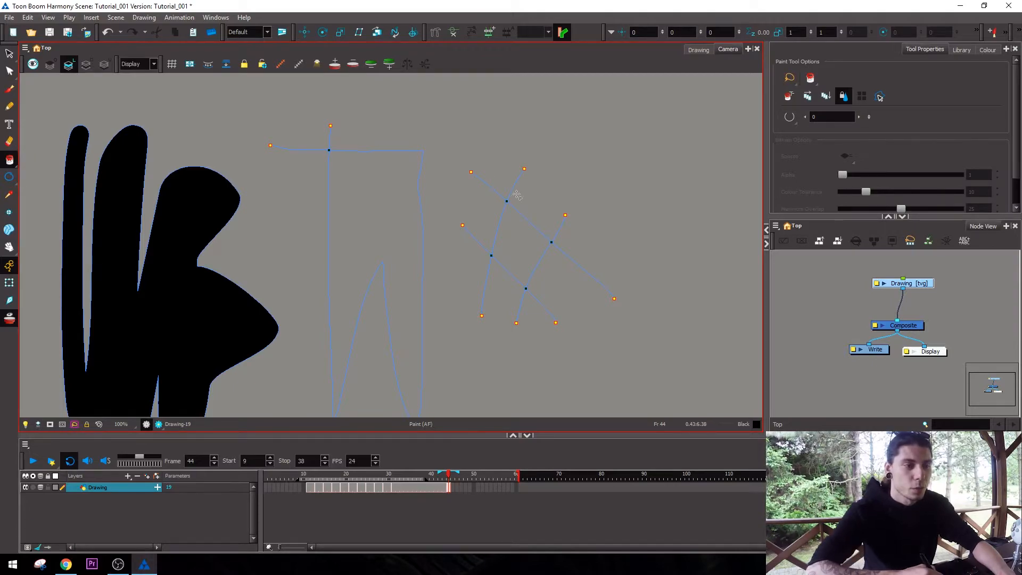
{"action": "left_click", "coordinate": [526, 282]}
{"action": "left_click", "coordinate": [399, 197]}
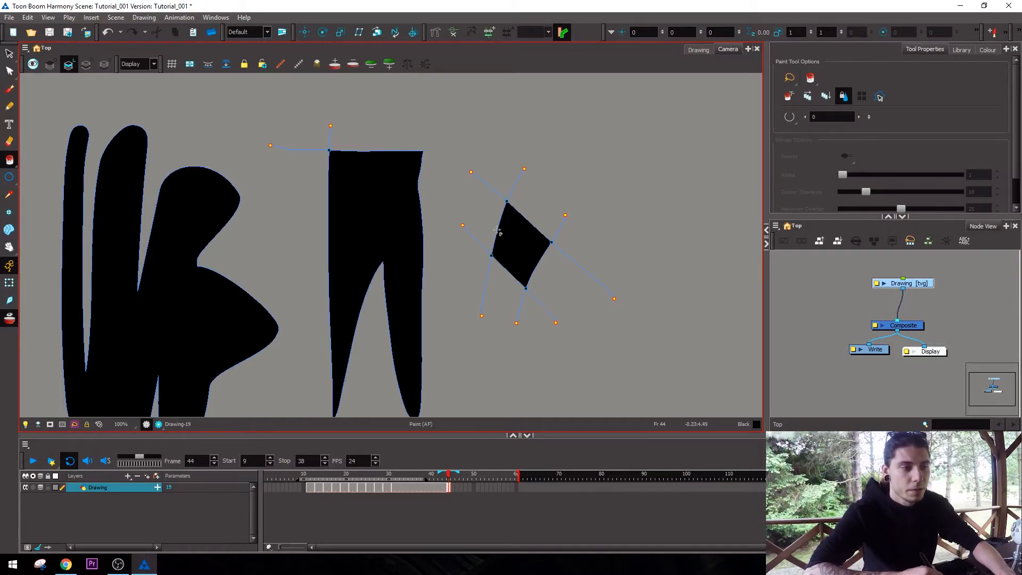
Select the filled pencil zigzag, set its line's maximum size to 42, and deselect it.
{"action": "key", "text": "alt+s"}
{"action": "mouse_move", "coordinate": [418, 105]}
{"action": "left_mouse_down"}
{"action": "mouse_move", "coordinate": [331, 143]}
{"action": "mouse_move", "coordinate": [367, 184]}
{"action": "left_mouse_up"}
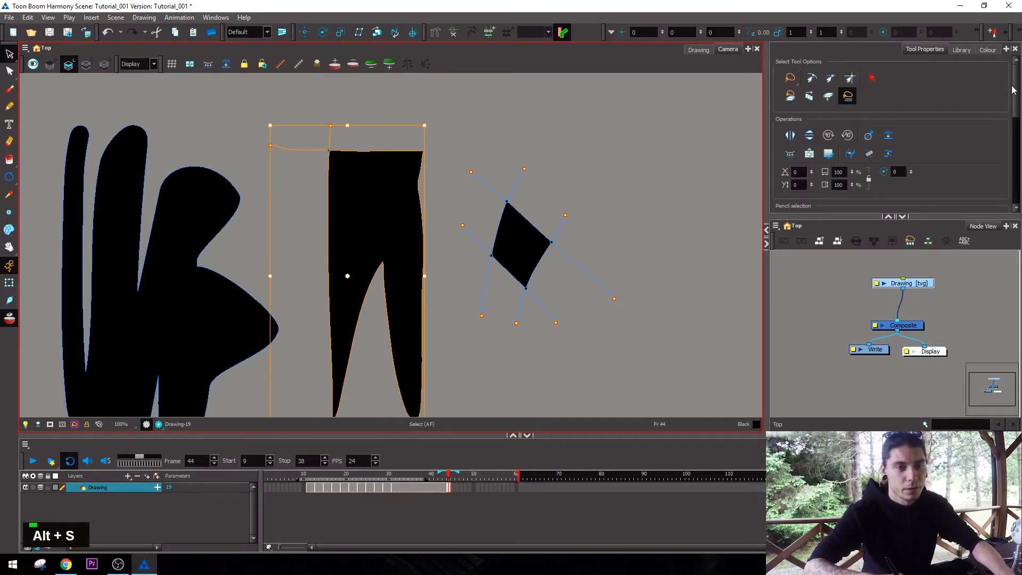
{"action": "left_click_drag", "start_coordinate": [1015, 86], "coordinate": [1015, 125]}
{"action": "mouse_move", "coordinate": [788, 130]}
{"action": "left_mouse_down"}
{"action": "mouse_move", "coordinate": [843, 135]}
{"action": "mouse_move", "coordinate": [823, 131]}
{"action": "left_mouse_up"}
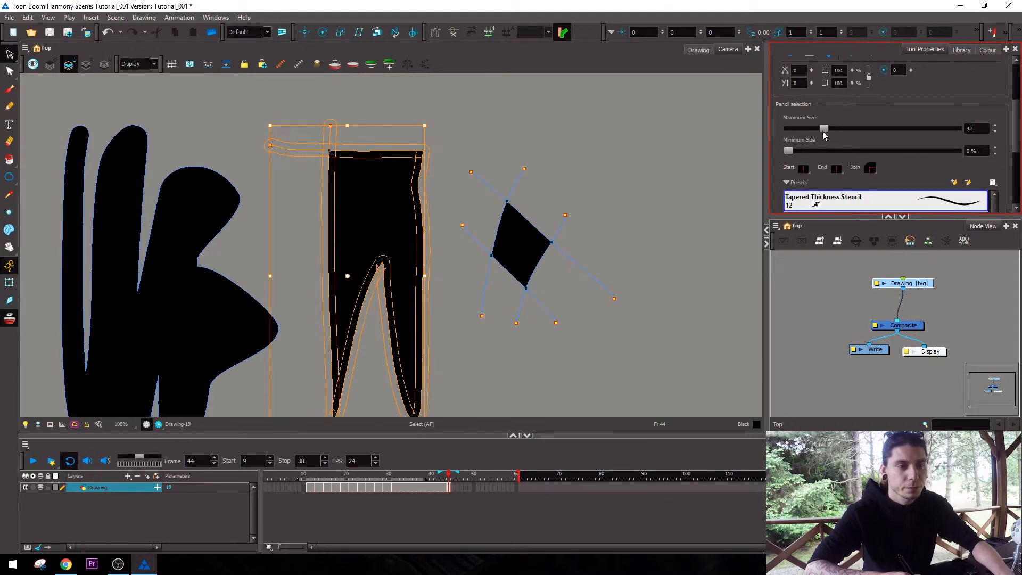
{"action": "left_click", "coordinate": [557, 148]}
{"action": "left_click_drag", "start_coordinate": [316, 185], "coordinate": [386, 193]}
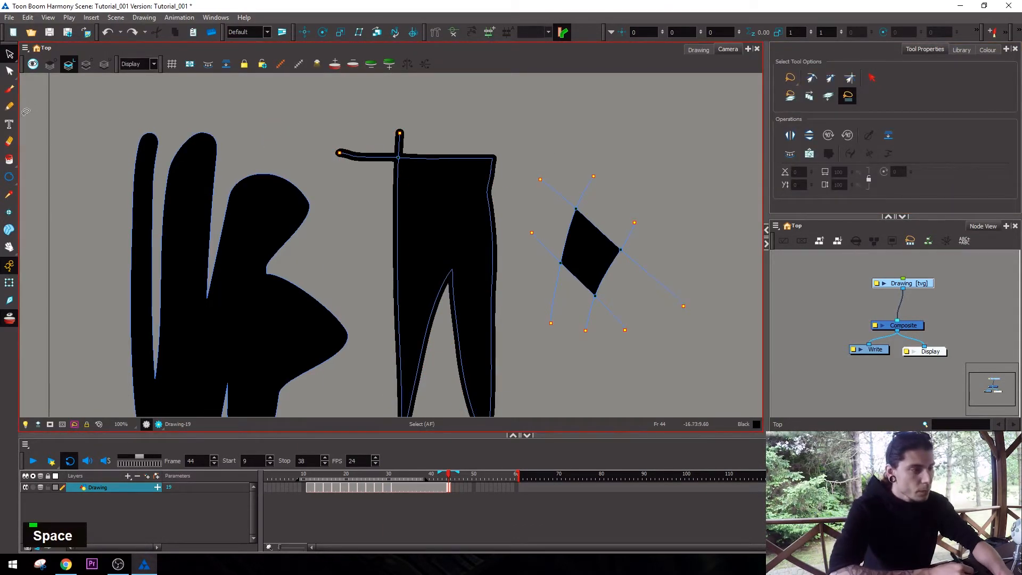
Add the text "jfskfhs" above the black diamond with the Text tool.
{"action": "left_click", "coordinate": [9, 124]}
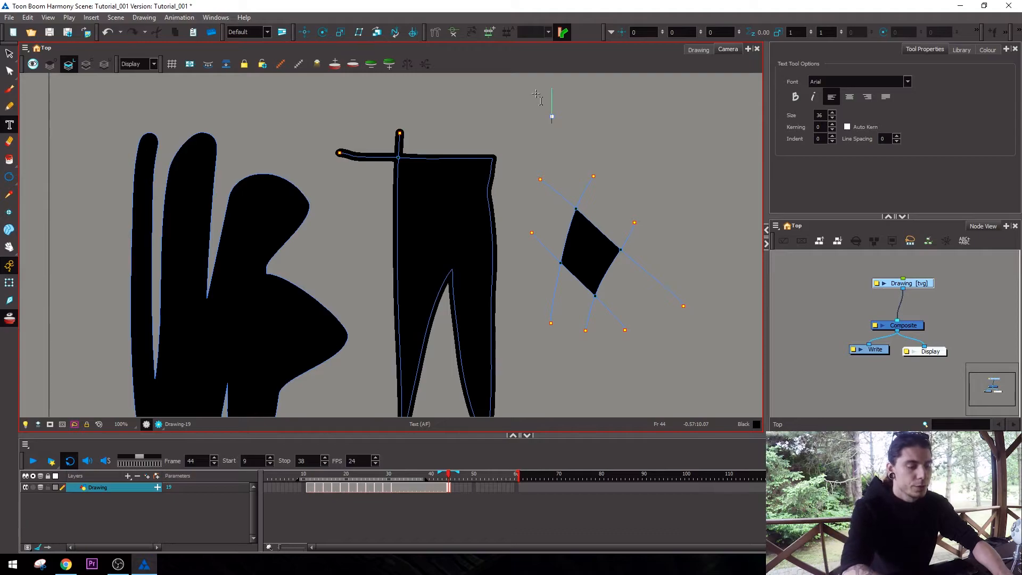
{"action": "type", "text": "jfskfhs"}
{"action": "key", "text": "alt+s"}
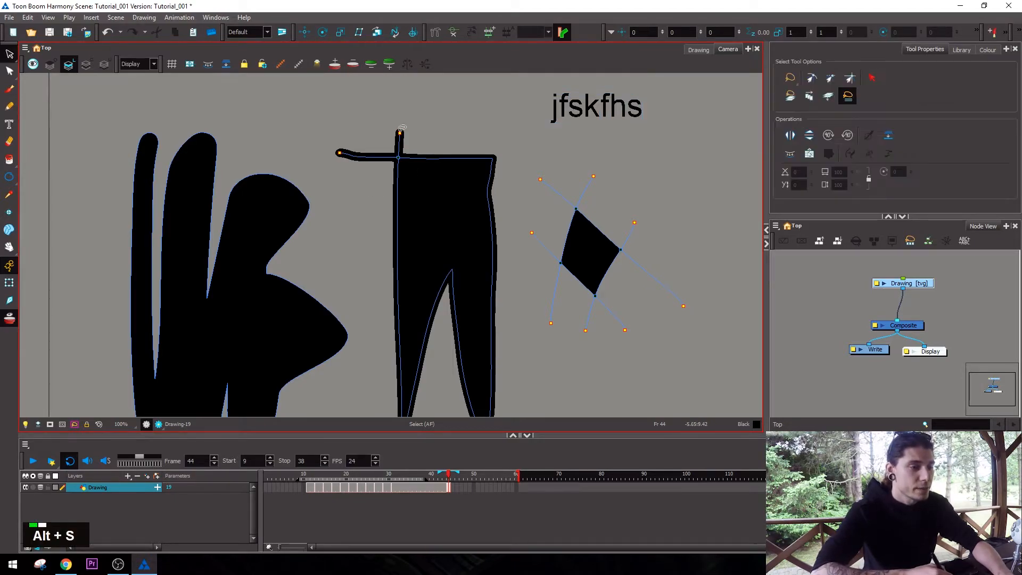
Try the Eraser across the filled pencil shape and undo the erasing.
{"action": "left_click", "coordinate": [9, 141]}
{"action": "mouse_move", "coordinate": [441, 156]}
{"action": "left_mouse_down"}
{"action": "mouse_move", "coordinate": [417, 290]}
{"action": "mouse_move", "coordinate": [455, 249]}
{"action": "left_mouse_up"}
{"action": "key", "text": "ctrl+z"}
{"action": "key", "text": "ctrl+z"}
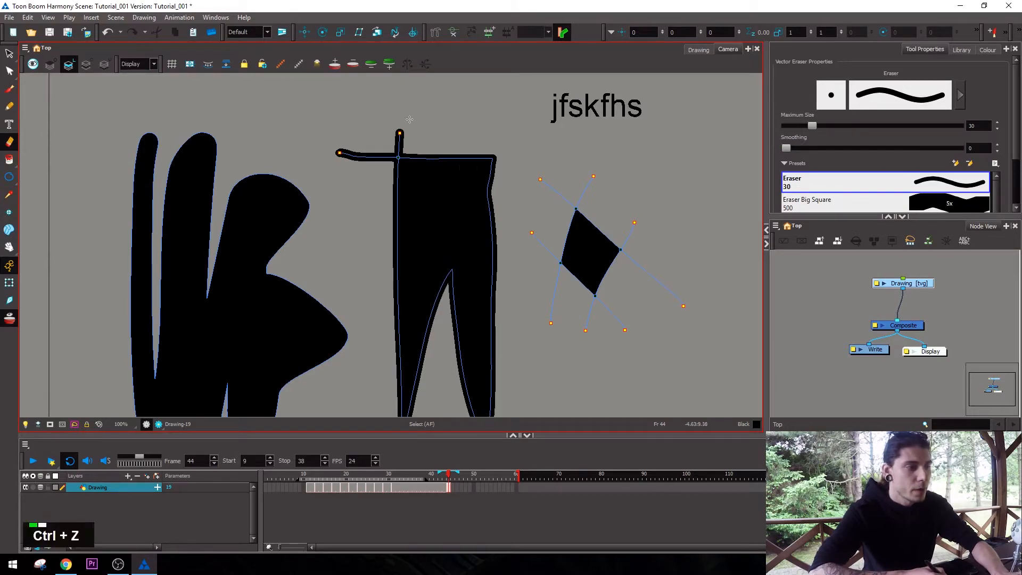
Try the Line tool with straight lines at size 0 and size 13.4, undoing each line.
{"action": "left_click", "coordinate": [9, 179]}
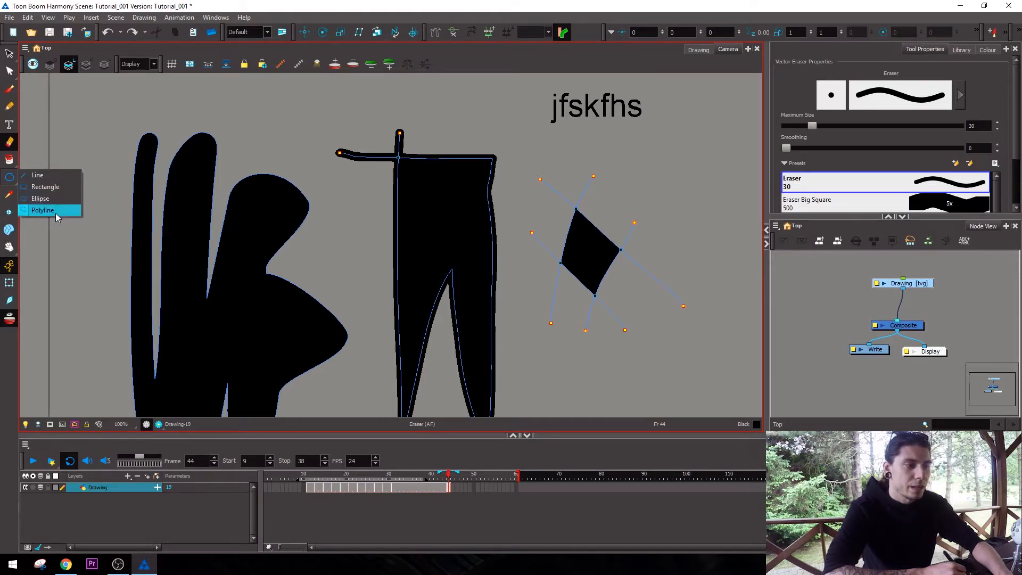
{"action": "left_click", "coordinate": [58, 175]}
{"action": "left_click_drag", "start_coordinate": [332, 99], "coordinate": [321, 200]}
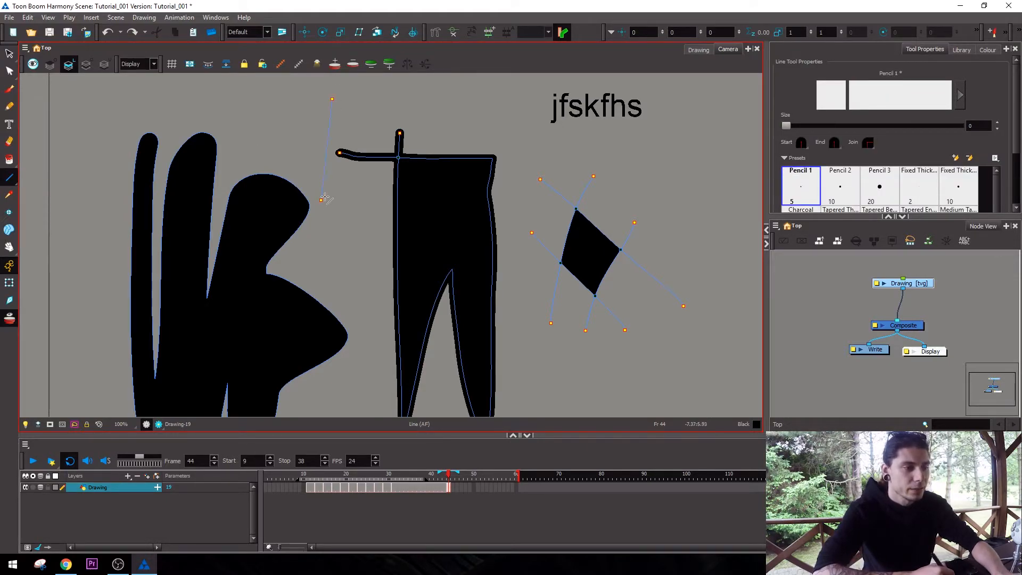
{"action": "key", "text": "ctrl+z"}
{"action": "left_click_drag", "start_coordinate": [790, 125], "coordinate": [797, 126]}
{"action": "left_click_drag", "start_coordinate": [484, 90], "coordinate": [496, 168]}
{"action": "key", "text": "ctrl+z"}
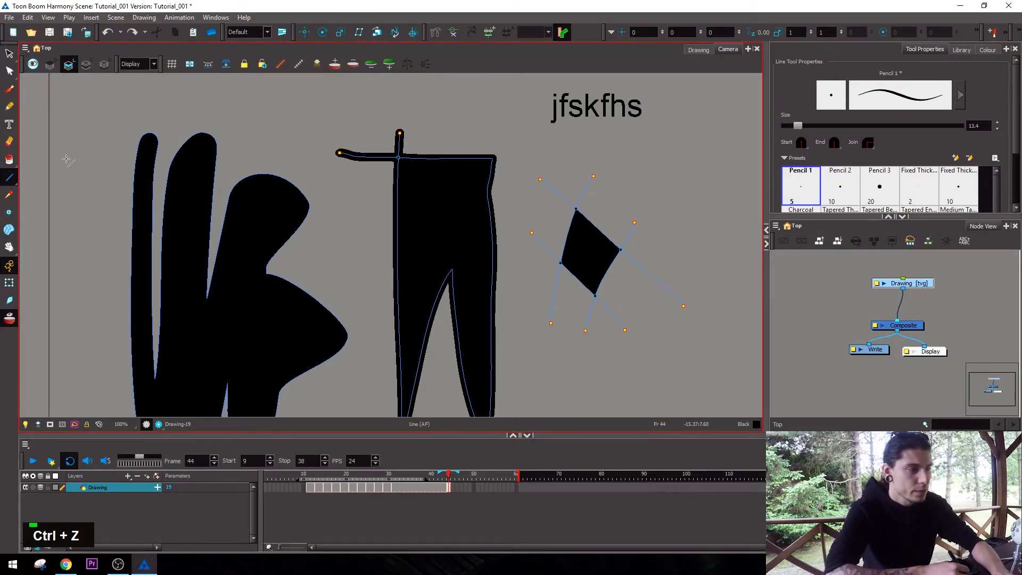
{"action": "left_click", "coordinate": [17, 181]}
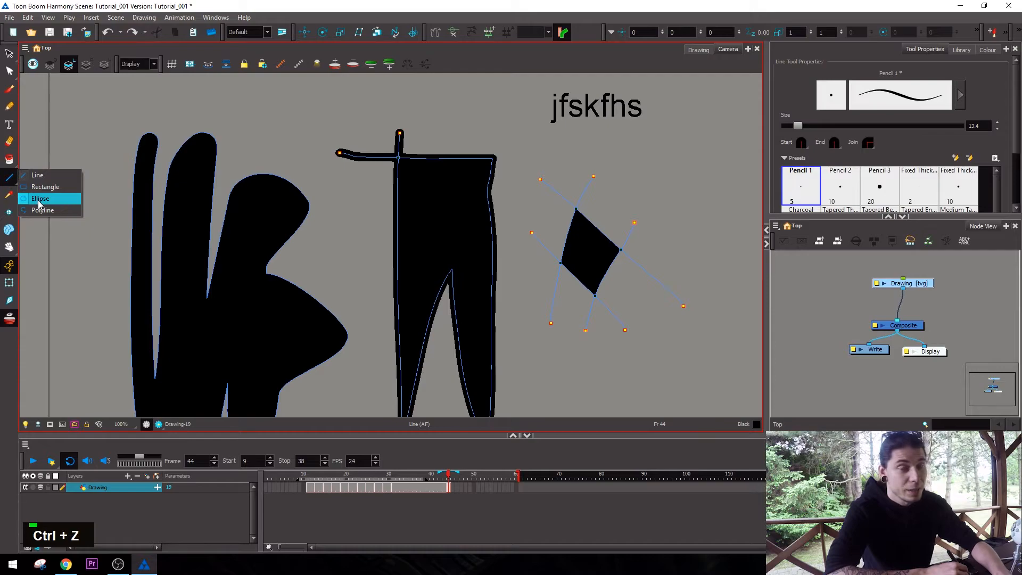
{"action": "left_click", "coordinate": [12, 179]}
{"action": "left_click", "coordinate": [11, 179]}
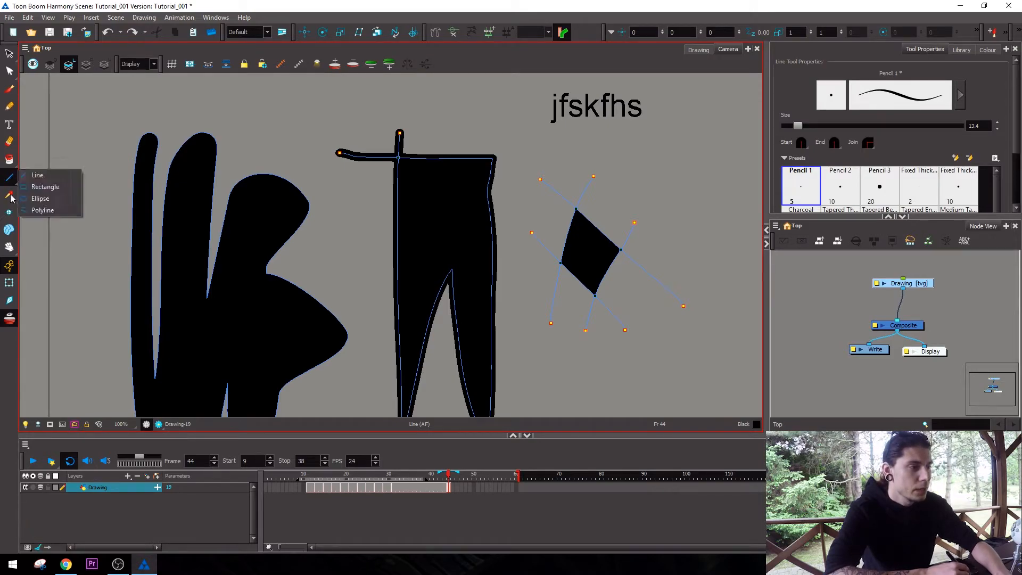
Bring up the Dropper tool and its options, then return to the Select tool.
{"action": "left_click", "coordinate": [12, 197]}
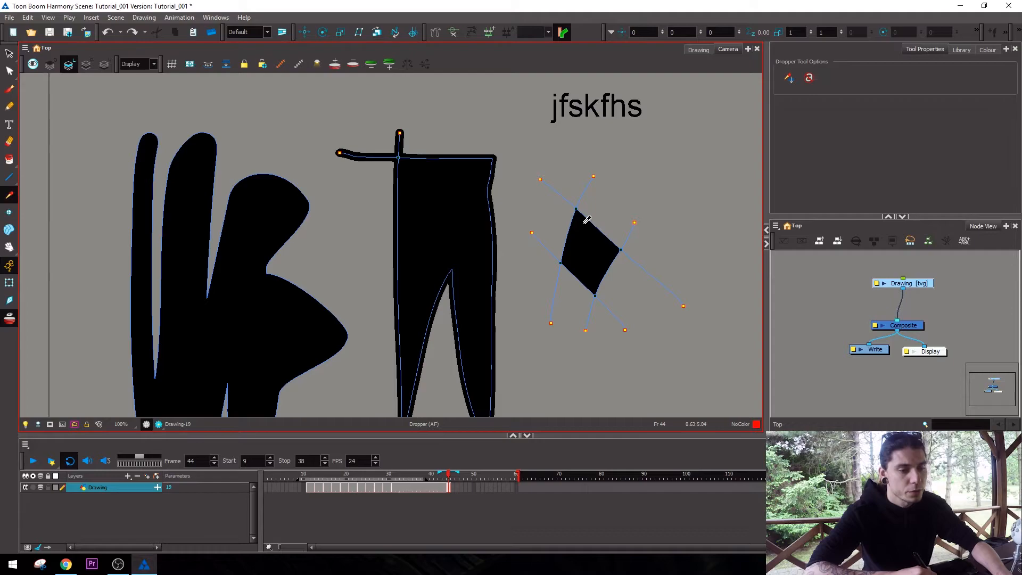
{"action": "key", "text": "alt+shift+w"}
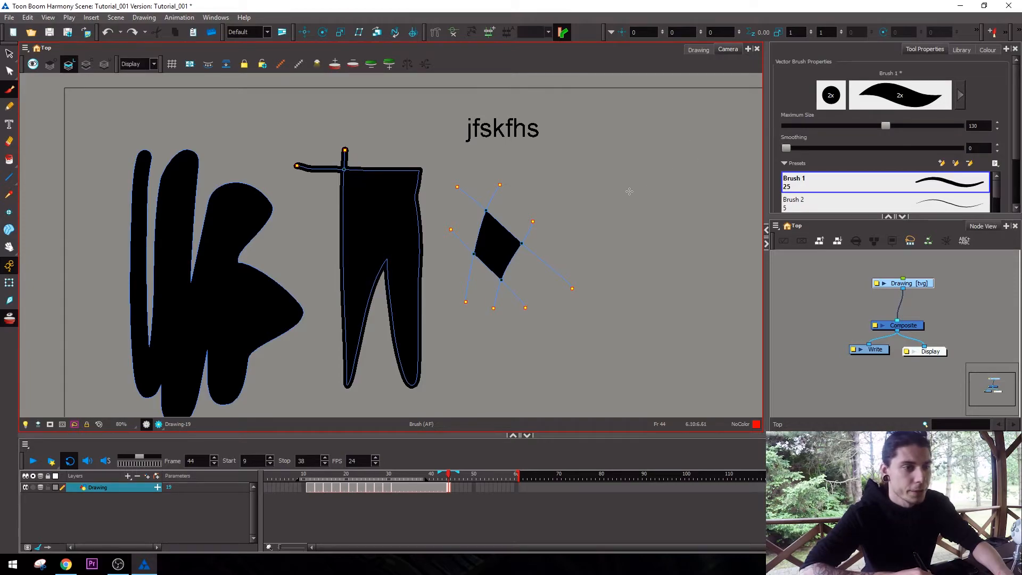
{"action": "key", "text": "alt+s"}
{"action": "key", "text": "1"}
{"action": "key", "text": "2"}
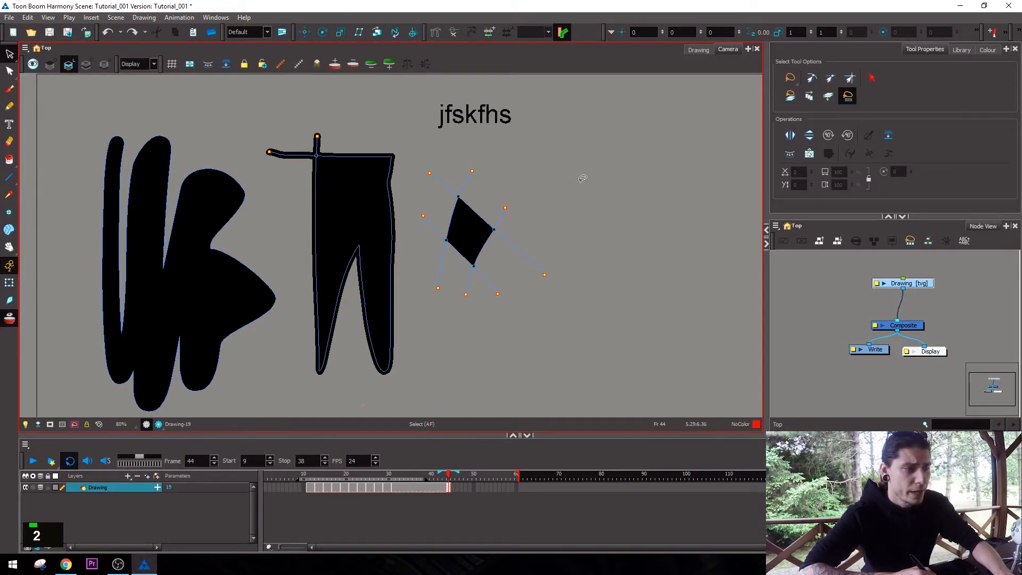
{"action": "key", "text": "alt+s"}
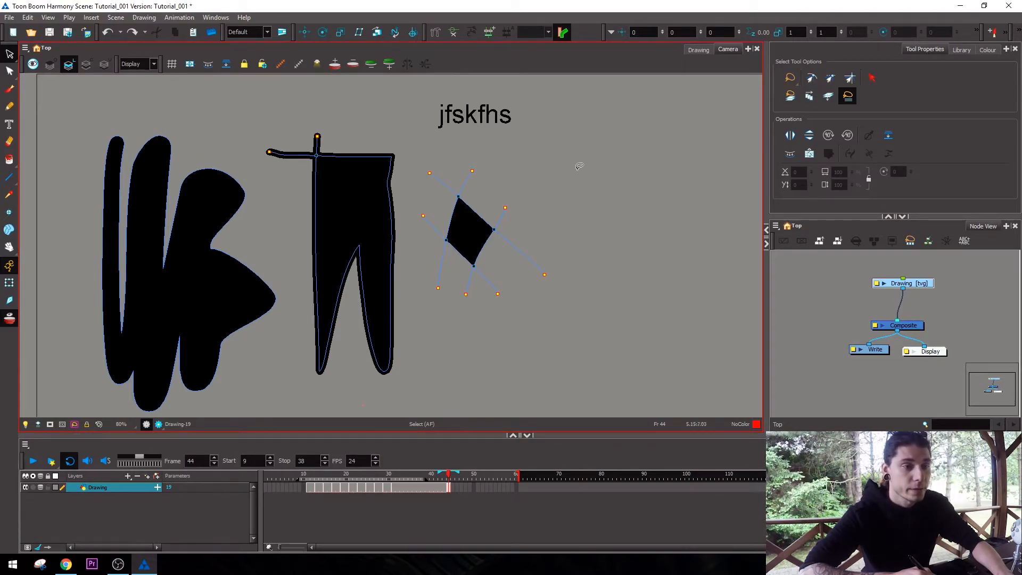
Paint green, blue and red brush scribbles beside the black diamond, using the matching swatches of the Tutorial_001 palette.
{"action": "left_click", "coordinate": [988, 50]}
{"action": "left_click", "coordinate": [792, 152]}
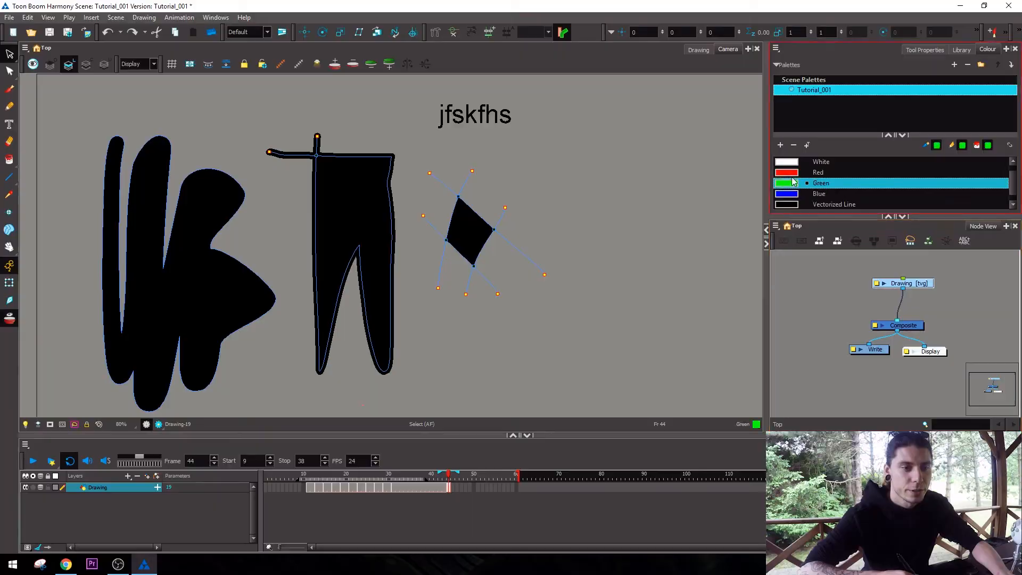
{"action": "key", "text": "alt+shift+w"}
{"action": "left_click_drag", "start_coordinate": [633, 165], "coordinate": [668, 223]}
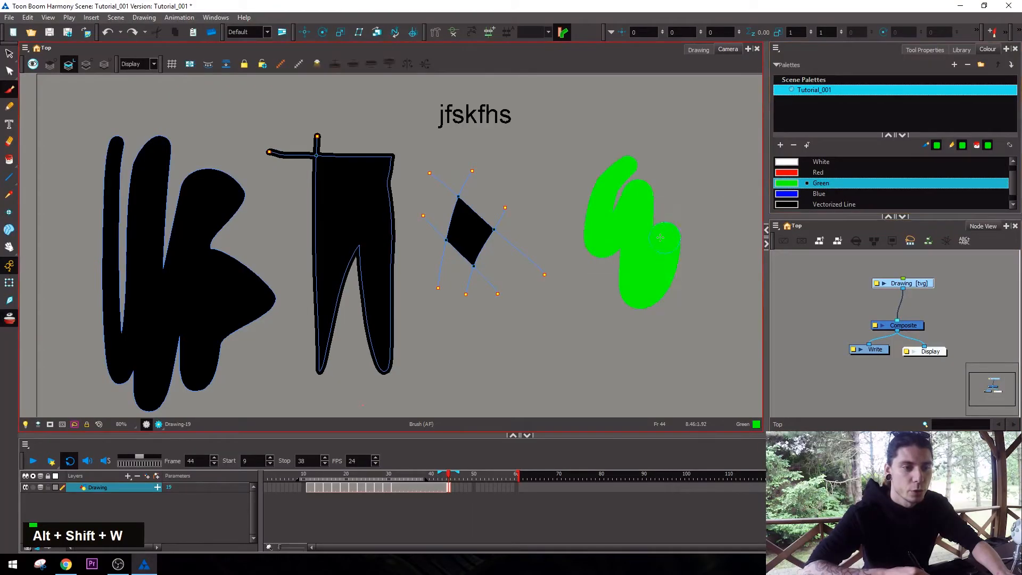
{"action": "left_click", "coordinate": [820, 194]}
{"action": "mouse_move", "coordinate": [692, 121]}
{"action": "left_mouse_down"}
{"action": "mouse_move", "coordinate": [712, 150]}
{"action": "mouse_move", "coordinate": [725, 239]}
{"action": "left_mouse_up"}
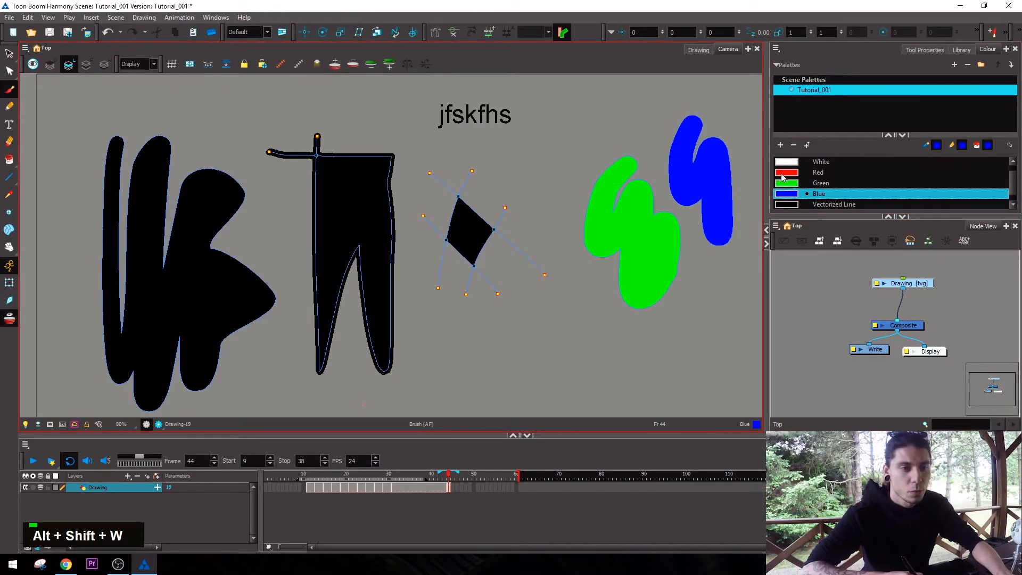
{"action": "left_click", "coordinate": [798, 173]}
{"action": "mouse_move", "coordinate": [596, 319]}
{"action": "left_mouse_down"}
{"action": "mouse_move", "coordinate": [590, 383]}
{"action": "mouse_move", "coordinate": [633, 346]}
{"action": "left_mouse_up"}
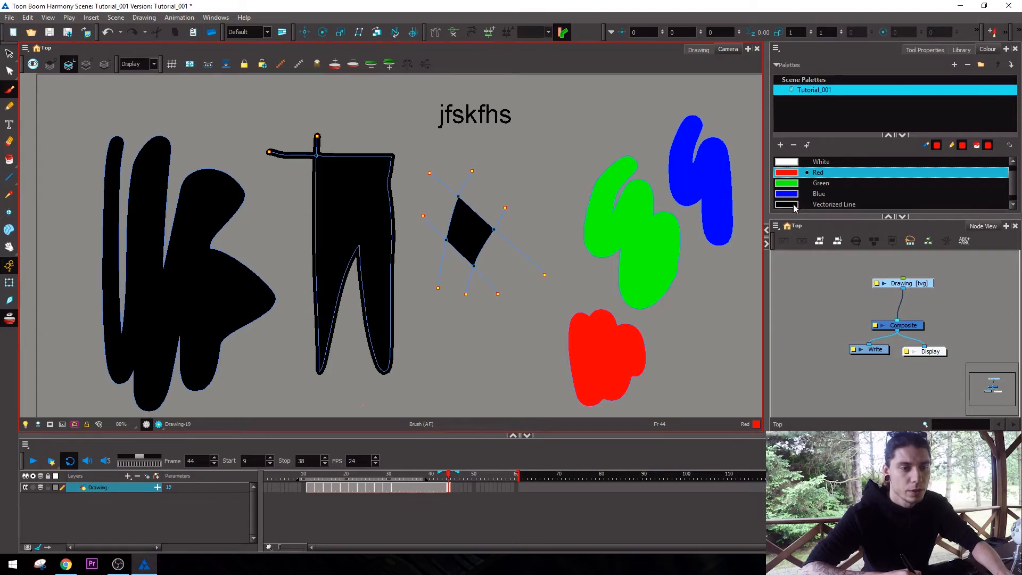
Change the Vectorized Line swatch to a teal green in the Colour Picker.
{"action": "left_click", "coordinate": [795, 205]}
{"action": "double_click", "coordinate": [786, 193]}
{"action": "left_click_drag", "start_coordinate": [490, 249], "coordinate": [499, 289]}
{"action": "left_click", "coordinate": [622, 182]}
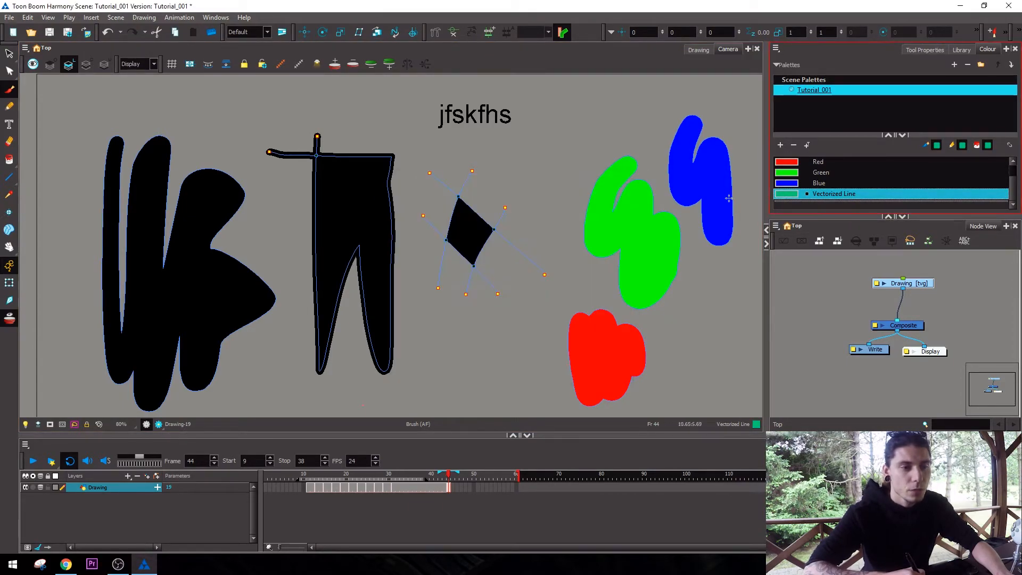
Recolour the Green swatch to turquoise (0, 202, 200) and the Blue swatch to green (0, 210, 63).
{"action": "double_click", "coordinate": [786, 172]}
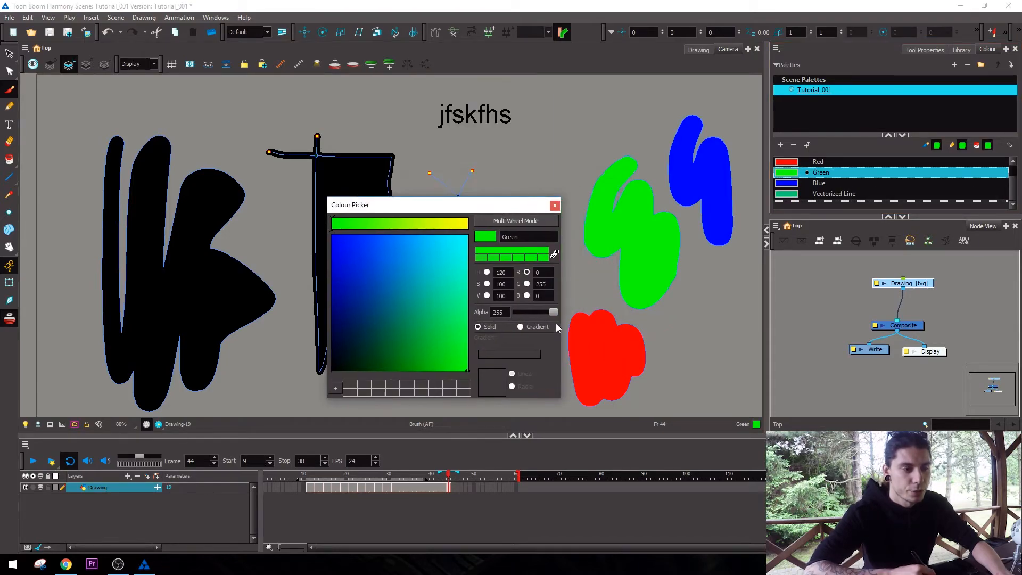
{"action": "mouse_move", "coordinate": [444, 320]}
{"action": "left_mouse_down"}
{"action": "mouse_move", "coordinate": [440, 332]}
{"action": "mouse_move", "coordinate": [381, 269]}
{"action": "mouse_move", "coordinate": [444, 244]}
{"action": "mouse_move", "coordinate": [441, 292]}
{"action": "mouse_move", "coordinate": [383, 247]}
{"action": "mouse_move", "coordinate": [454, 258]}
{"action": "mouse_move", "coordinate": [446, 338]}
{"action": "mouse_move", "coordinate": [456, 346]}
{"action": "mouse_move", "coordinate": [415, 354]}
{"action": "mouse_move", "coordinate": [394, 285]}
{"action": "mouse_move", "coordinate": [439, 264]}
{"action": "left_mouse_up"}
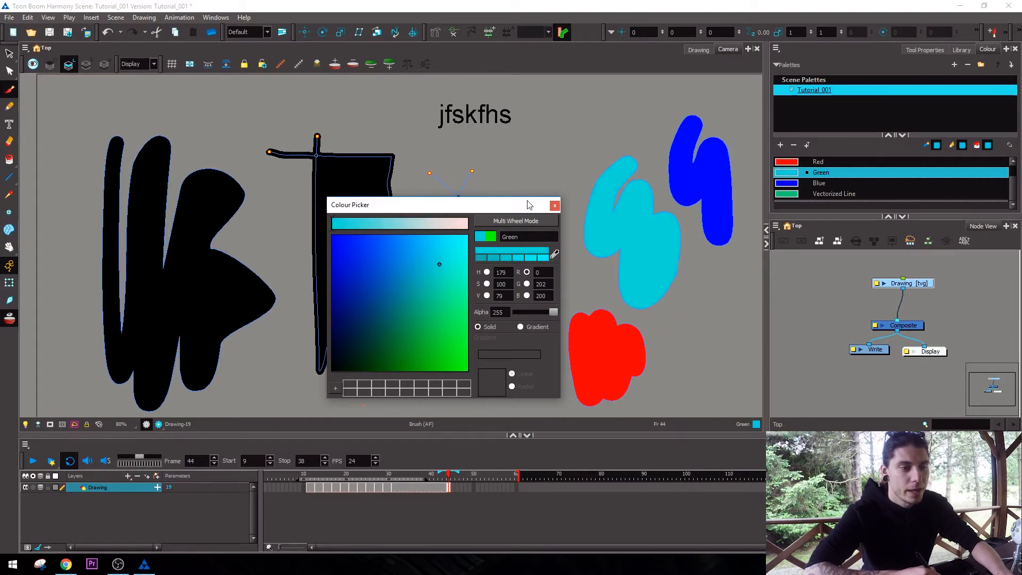
{"action": "left_click", "coordinate": [555, 206]}
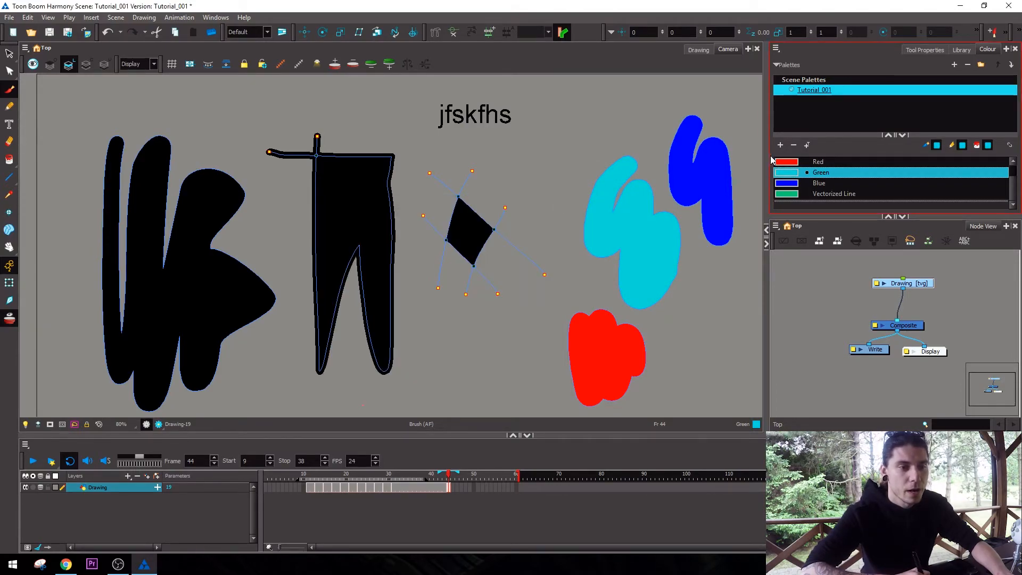
{"action": "double_click", "coordinate": [792, 185]}
{"action": "mouse_move", "coordinate": [453, 250]}
{"action": "left_mouse_down"}
{"action": "mouse_move", "coordinate": [397, 346]}
{"action": "mouse_move", "coordinate": [378, 354]}
{"action": "mouse_move", "coordinate": [365, 343]}
{"action": "mouse_move", "coordinate": [443, 337]}
{"action": "left_mouse_up"}
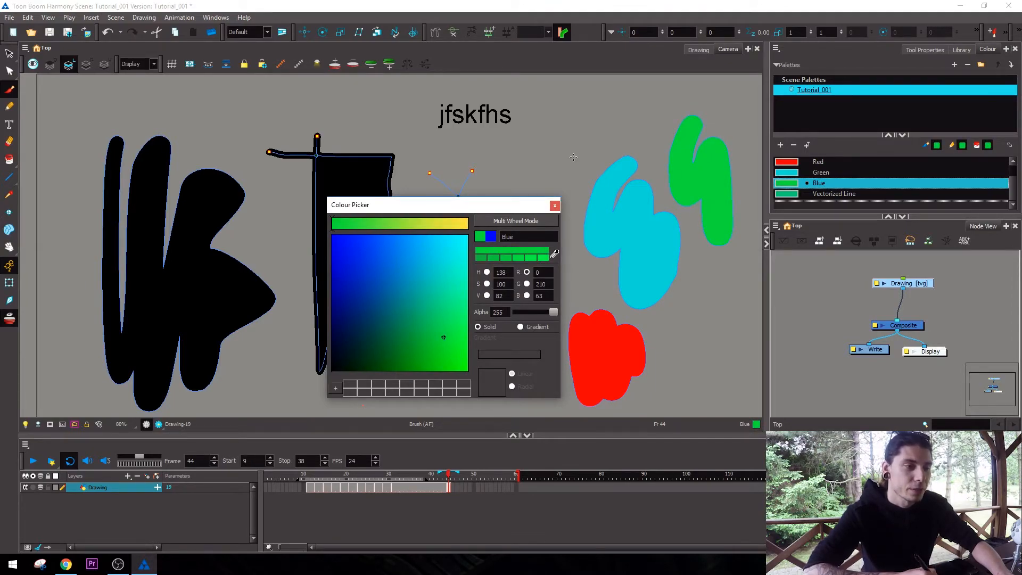
{"action": "left_click", "coordinate": [555, 206]}
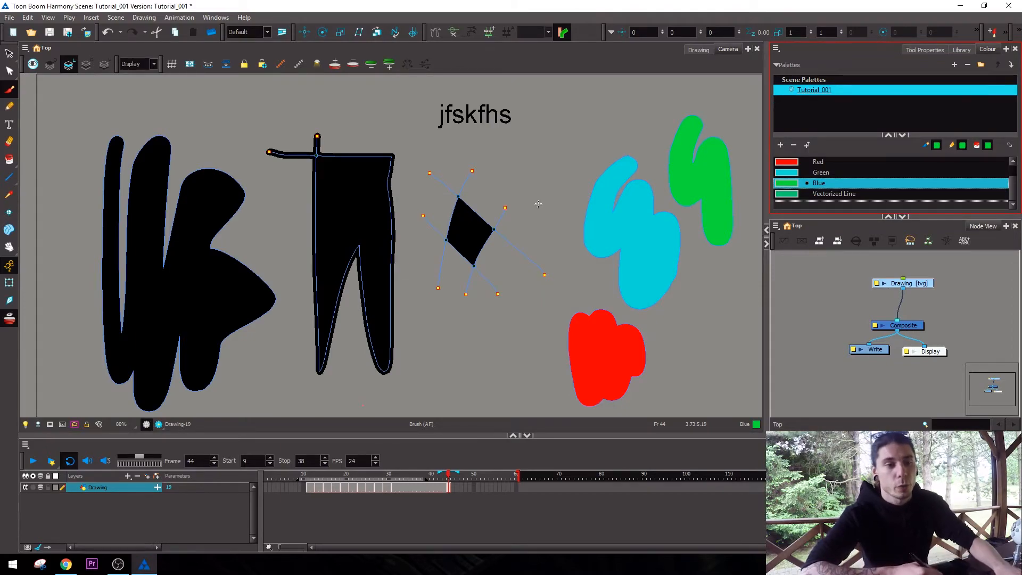
Try adding new colours to the palette, and delete them together with the Vectorized Line colour.
{"action": "double_click", "coordinate": [780, 145]}
{"action": "left_click", "coordinate": [793, 146]}
{"action": "left_click", "coordinate": [793, 145]}
Delete the Blue colour from the palette even though the drawing uses it.
{"action": "left_click", "coordinate": [793, 145]}
{"action": "left_click", "coordinate": [793, 146]}
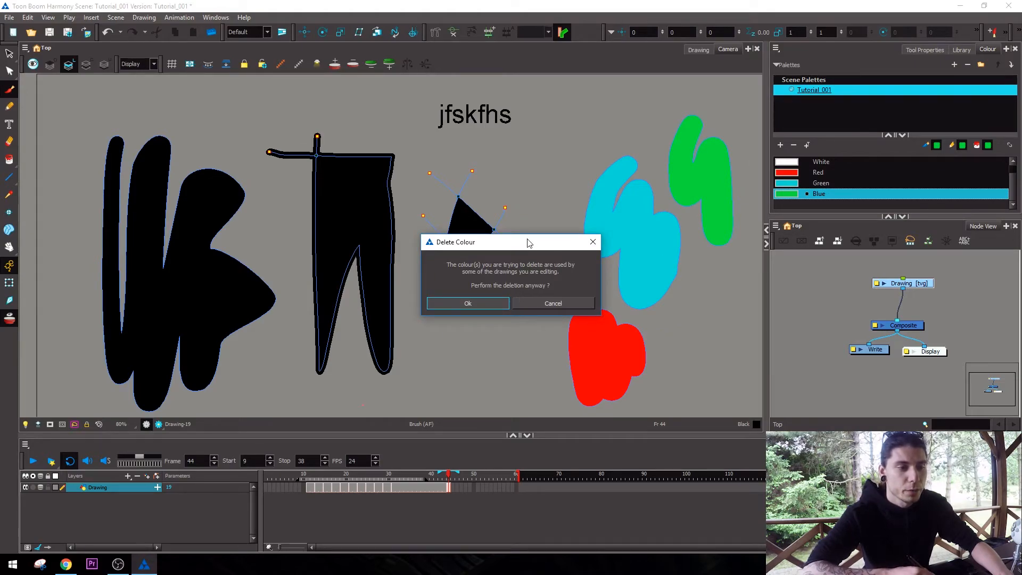
{"action": "left_click_drag", "start_coordinate": [528, 243], "coordinate": [638, 246]}
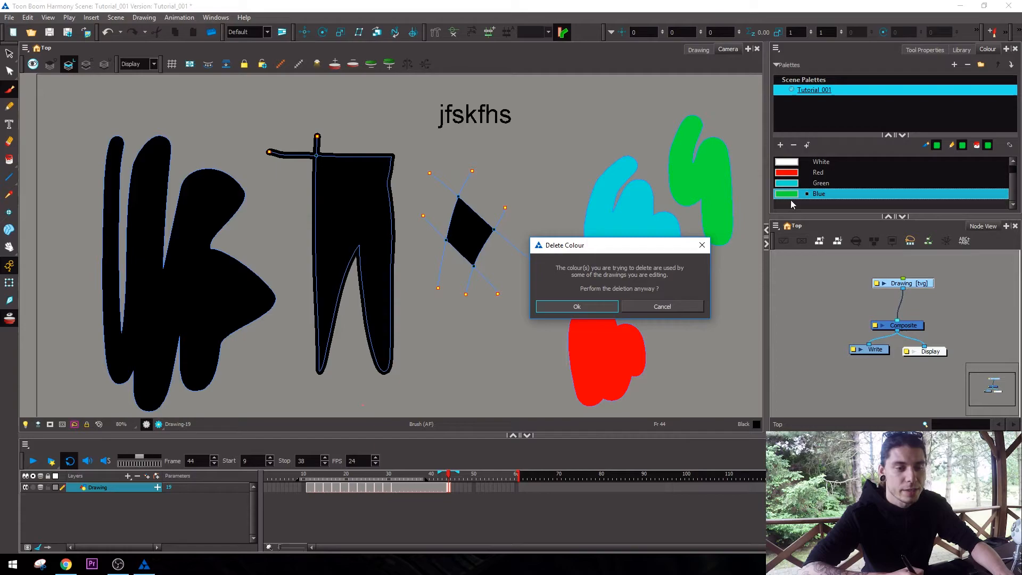
{"action": "left_click", "coordinate": [599, 308]}
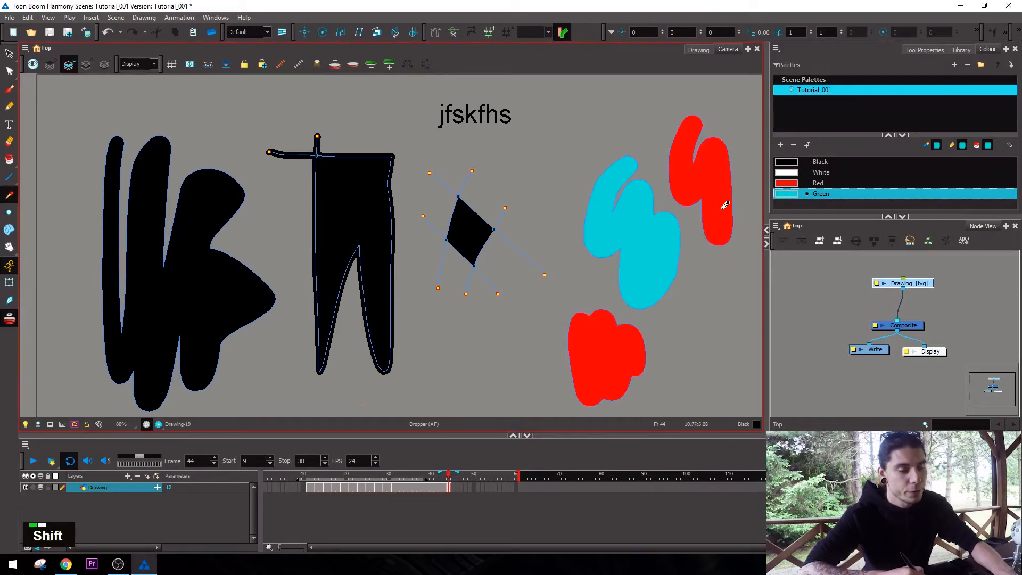
Move the uppermost scribble, whose palette colour was deleted, slightly up and to the right with the Select tool.
{"action": "key", "text": "shift+t"}
{"action": "key", "text": "alt+d"}
{"action": "key", "text": "alt+w"}
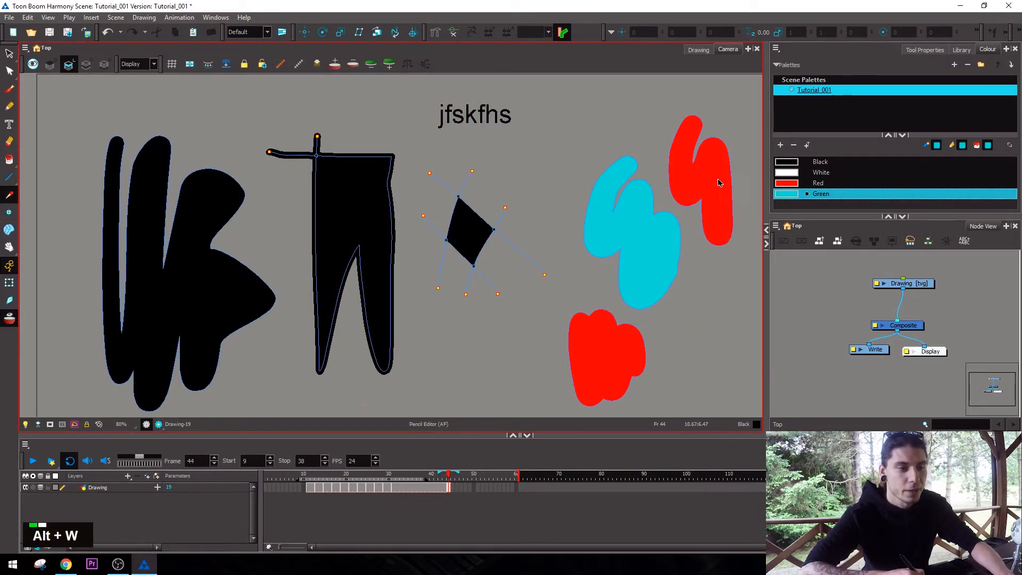
{"action": "key", "text": "alt+s"}
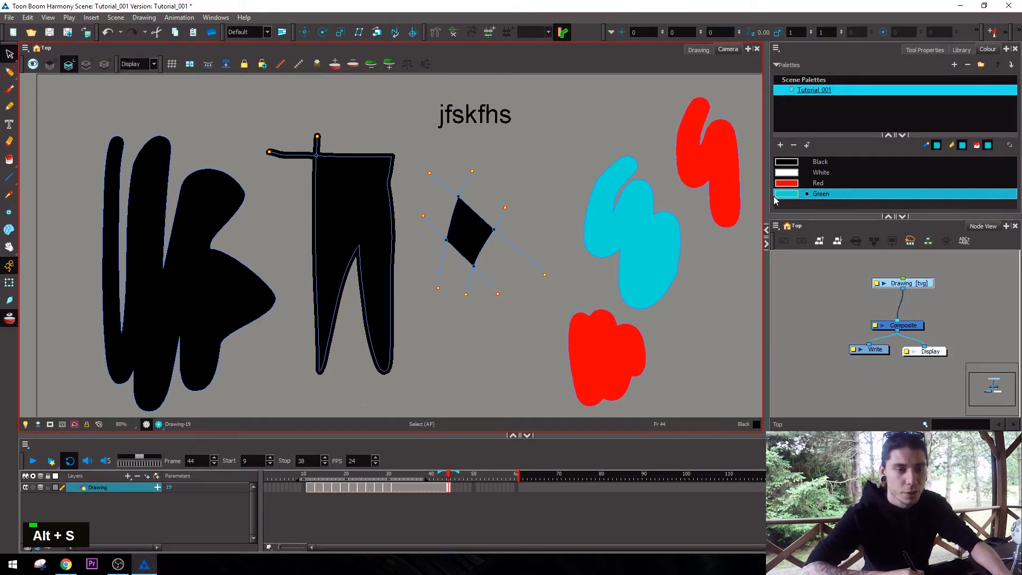
Change the Red swatch to yellow in the Colour Picker.
{"action": "double_click", "coordinate": [786, 182]}
{"action": "left_click_drag", "start_coordinate": [448, 301], "coordinate": [453, 330]}
{"action": "left_click", "coordinate": [555, 205]}
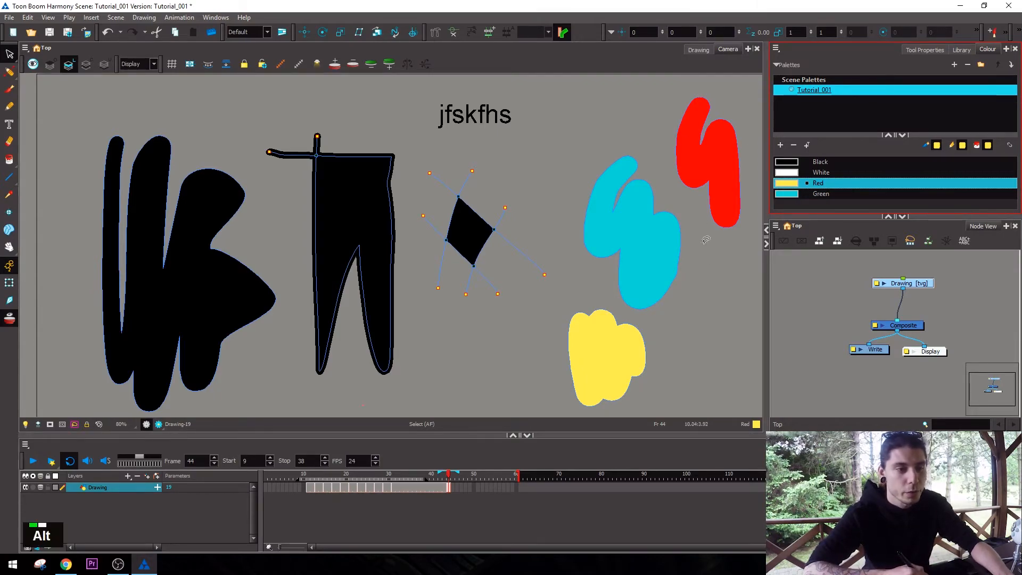
{"action": "key", "text": "alt+s"}
{"action": "key", "text": "1"}
{"action": "key", "text": "space"}
{"action": "key", "text": "2"}
{"action": "left_click_drag", "start_coordinate": [710, 294], "coordinate": [680, 287]}
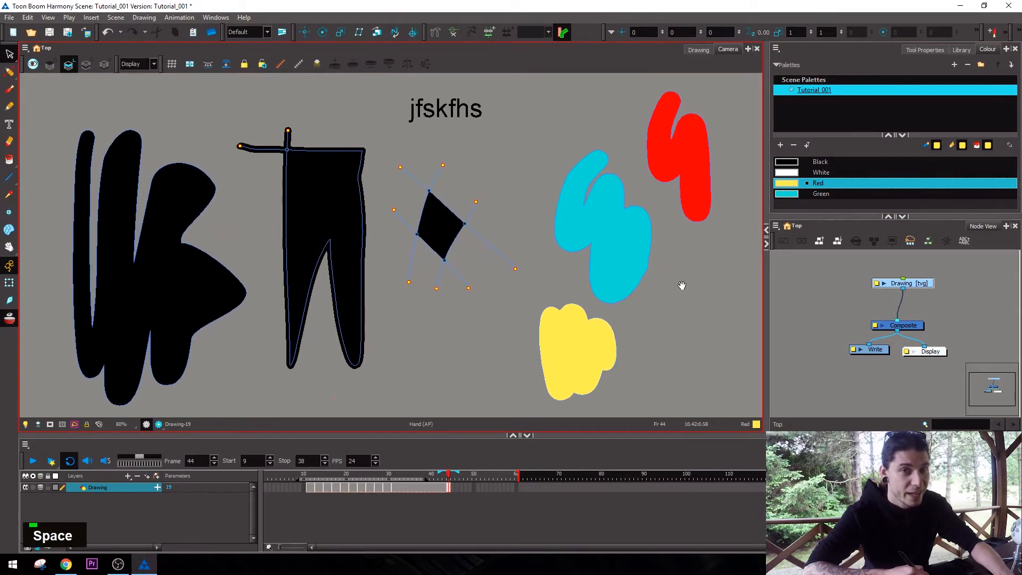
{"action": "key", "text": "1"}
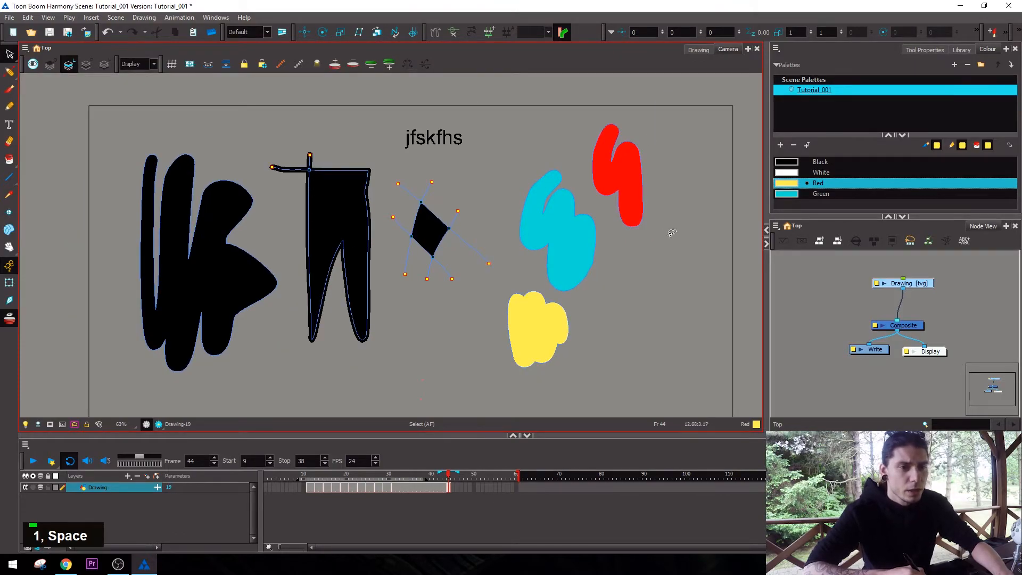
Try creating a new palette named "New" and cancel it.
{"action": "left_click", "coordinate": [817, 104]}
{"action": "left_click", "coordinate": [954, 64]}
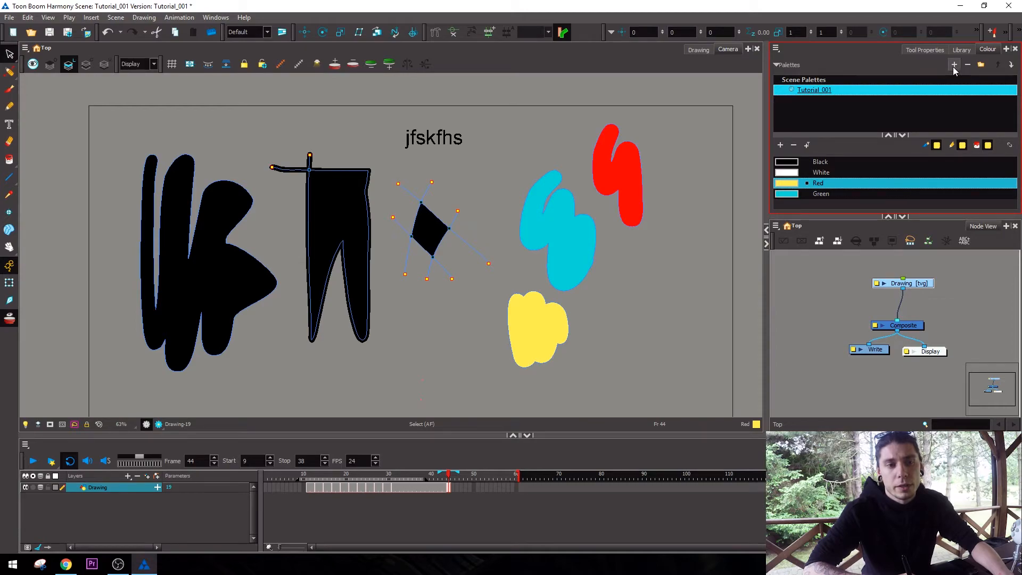
{"action": "type", "text": "New"}
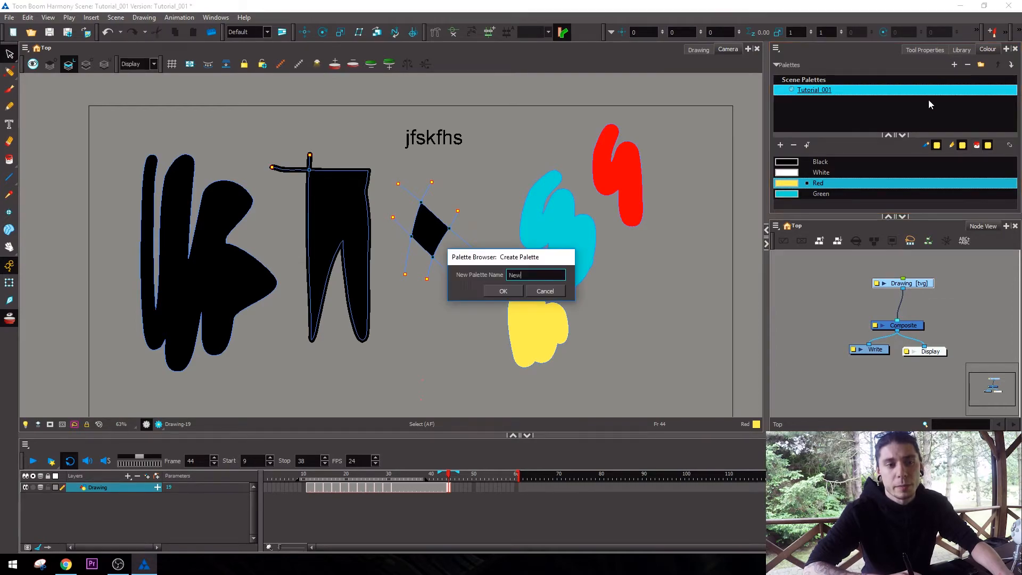
{"action": "left_click", "coordinate": [561, 293]}
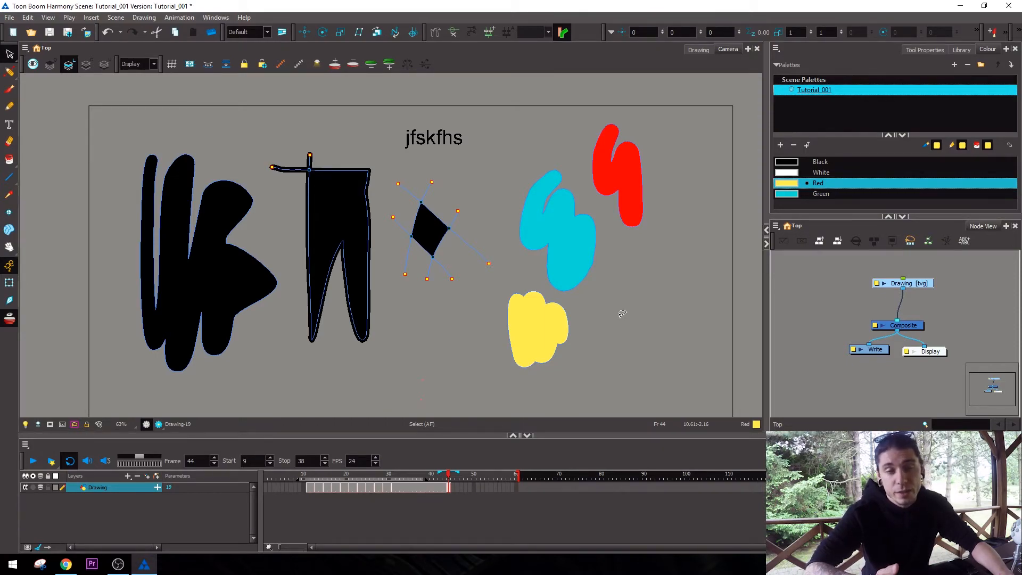
{"action": "key", "text": "alt+s"}
{"action": "left_click", "coordinate": [701, 226]}
{"action": "left_click", "coordinate": [925, 50]}
{"action": "left_click", "coordinate": [987, 49]}
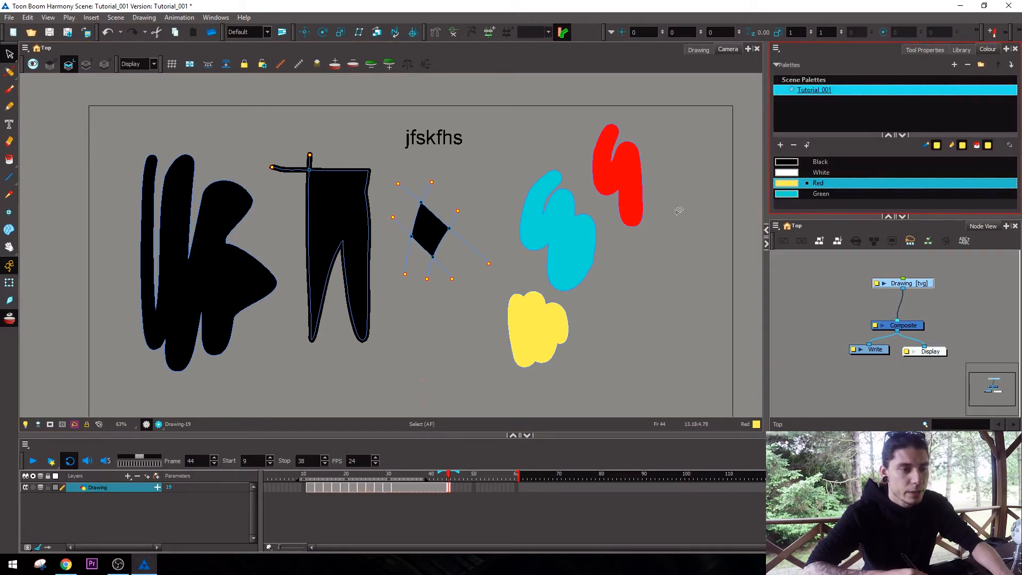
Select all the artwork on the current drawing and delete it.
{"action": "key", "text": "alt+s"}
{"action": "scroll", "coordinate": [665, 287], "scroll_direction": "down", "scroll_amount": 2}
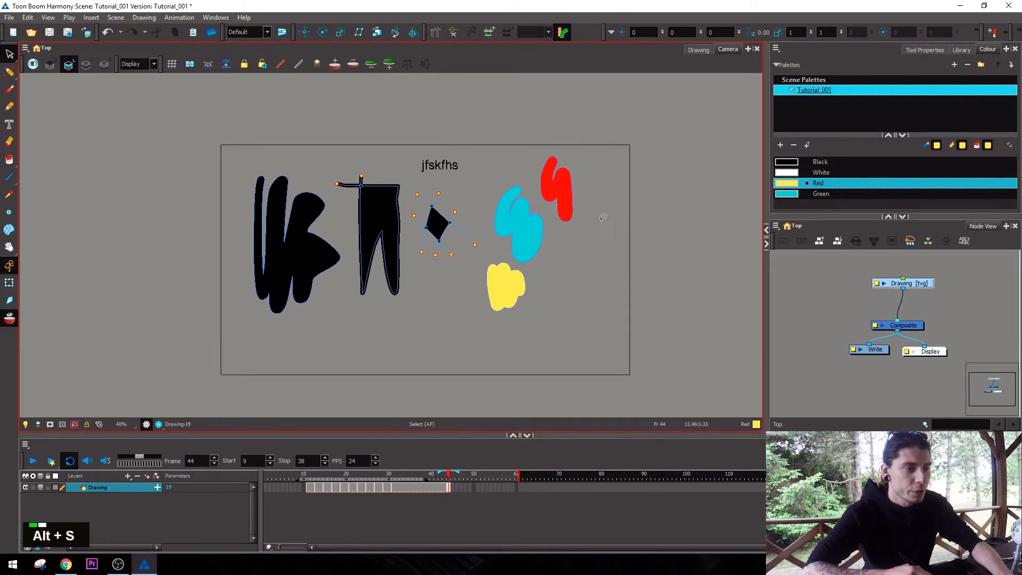
{"action": "mouse_move", "coordinate": [603, 217]}
{"action": "left_mouse_down"}
{"action": "mouse_move", "coordinate": [511, 75]}
{"action": "mouse_move", "coordinate": [175, 415]}
{"action": "mouse_move", "coordinate": [643, 353]}
{"action": "left_mouse_up"}
{"action": "key", "text": "Delete"}
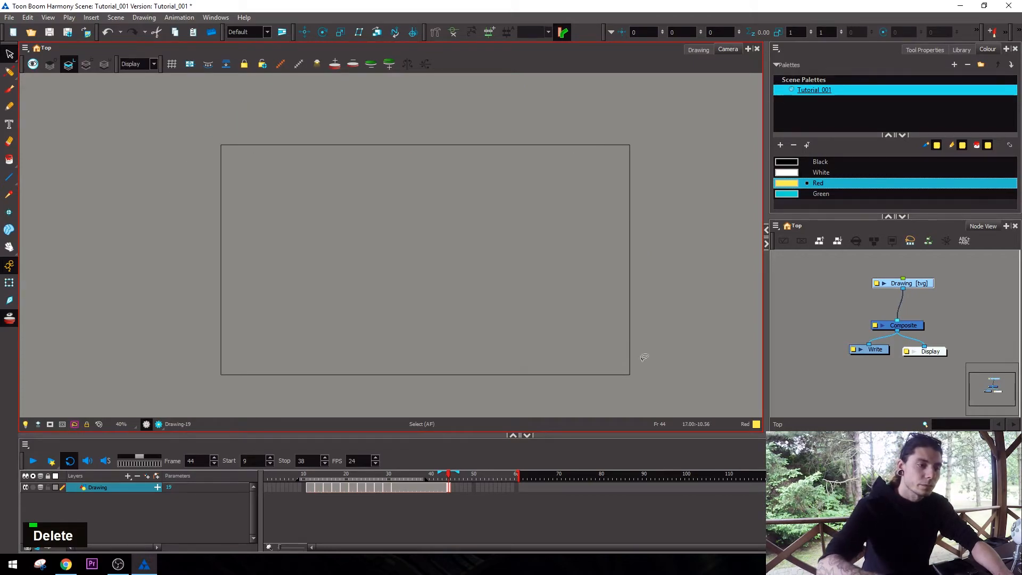
{"action": "key", "text": "alt+shift+w"}
{"action": "key", "text": "space"}
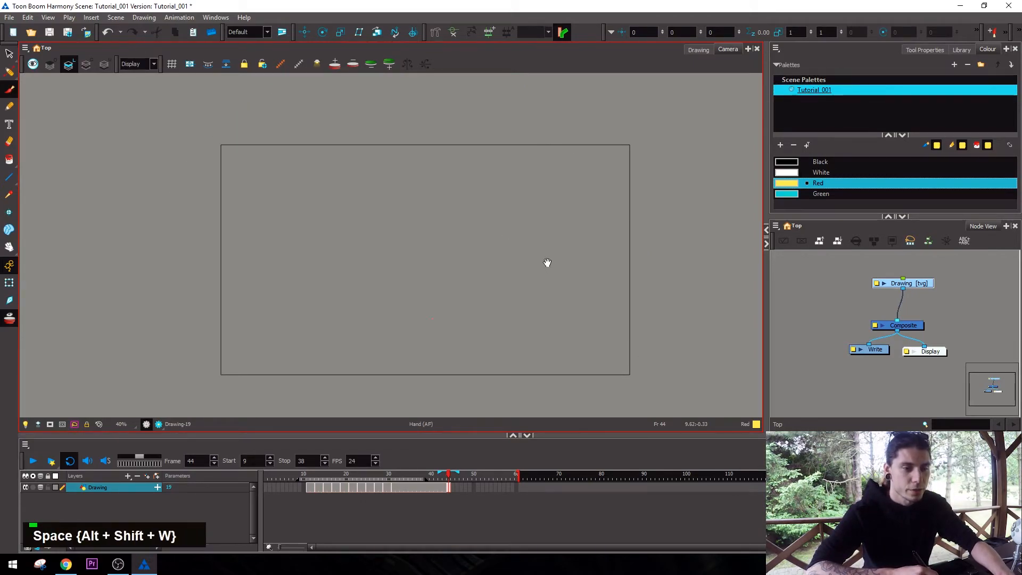
{"action": "key", "text": "2"}
{"action": "key", "text": "2"}
{"action": "key", "text": "1"}
{"action": "key", "text": "2"}
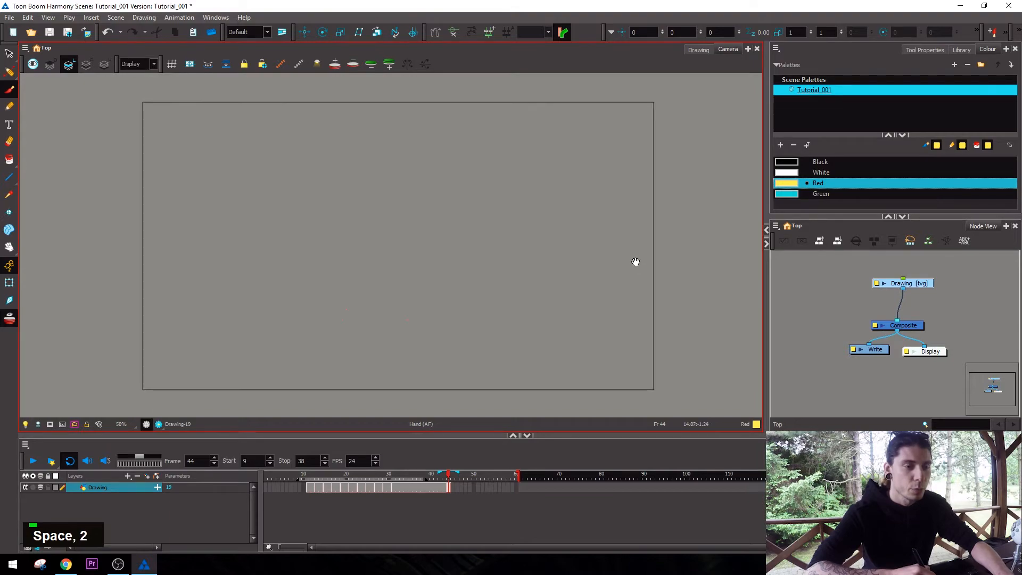
{"action": "left_click_drag", "start_coordinate": [631, 270], "coordinate": [634, 265]}
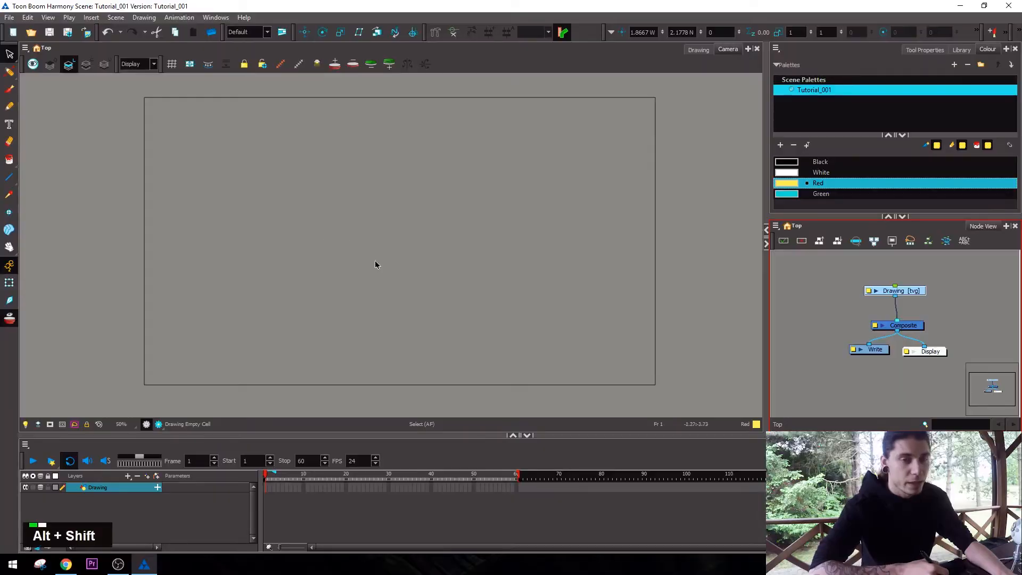
Paint a yellow dot on frame 1 in the left part of the camera frame and extend its exposure to frame 60.
{"action": "key", "text": "alt+shift+w"}
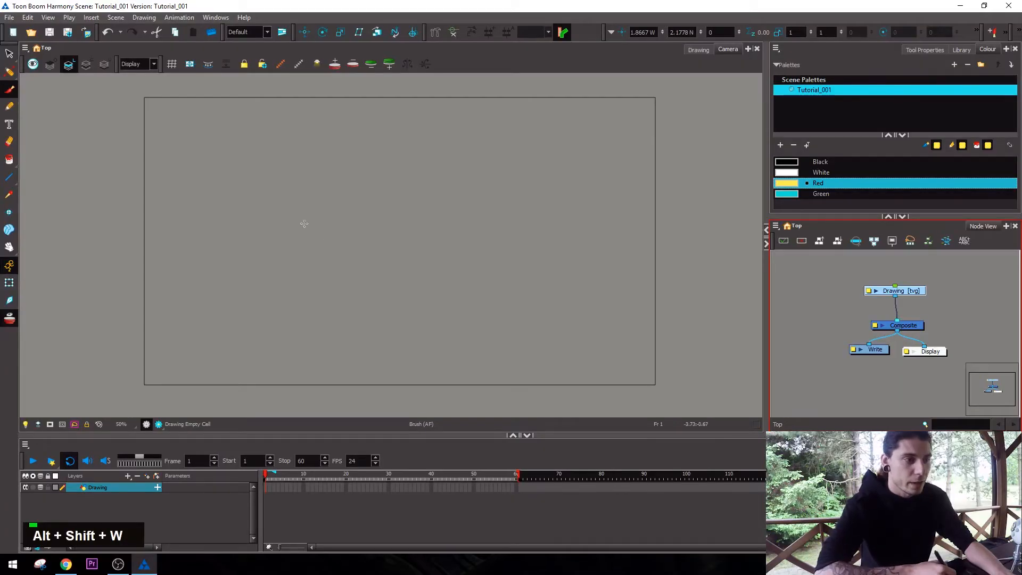
{"action": "left_click", "coordinate": [220, 247]}
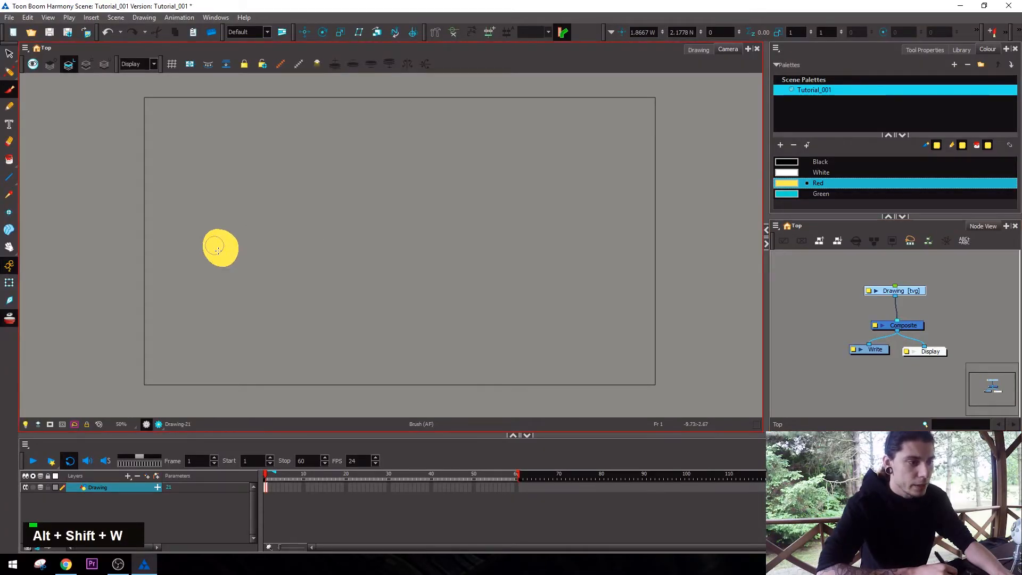
{"action": "left_click", "coordinate": [516, 487]}
{"action": "key", "text": "F5"}
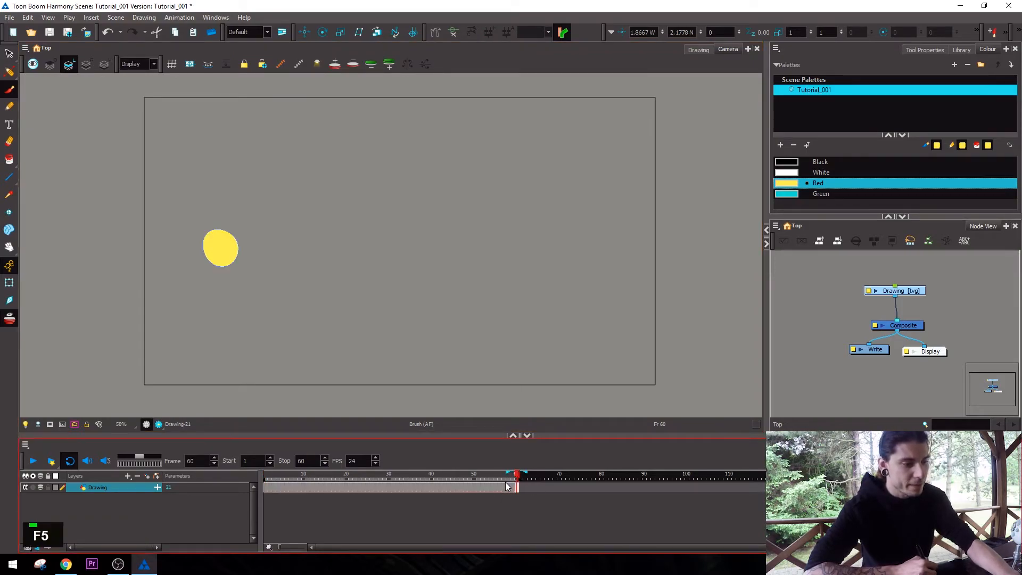
On frame 1, nudge the dot down with the Transform tool and reposition its artwork up toward the centre with the Select tool.
{"action": "left_click", "coordinate": [265, 484]}
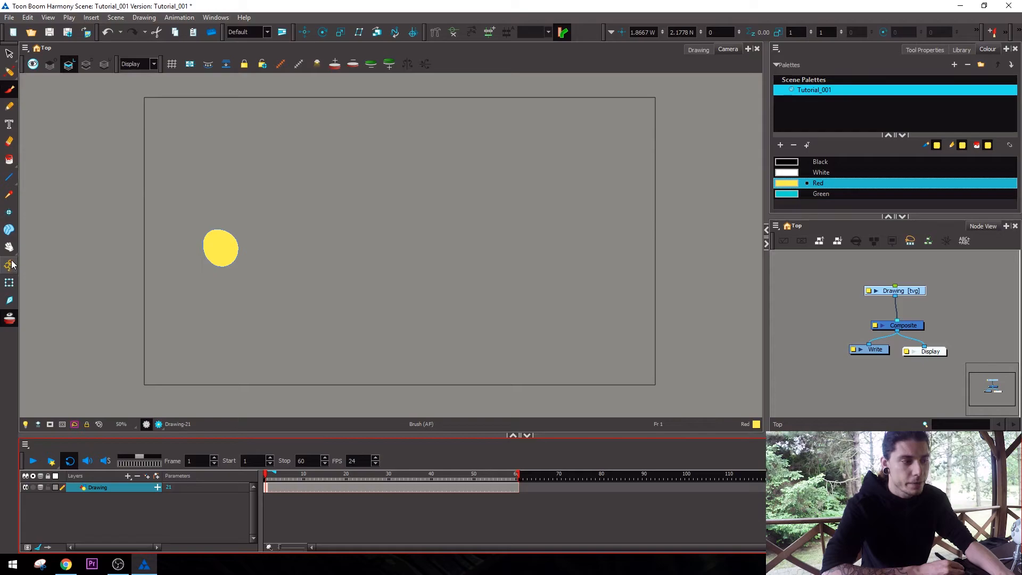
{"action": "left_click", "coordinate": [9, 283]}
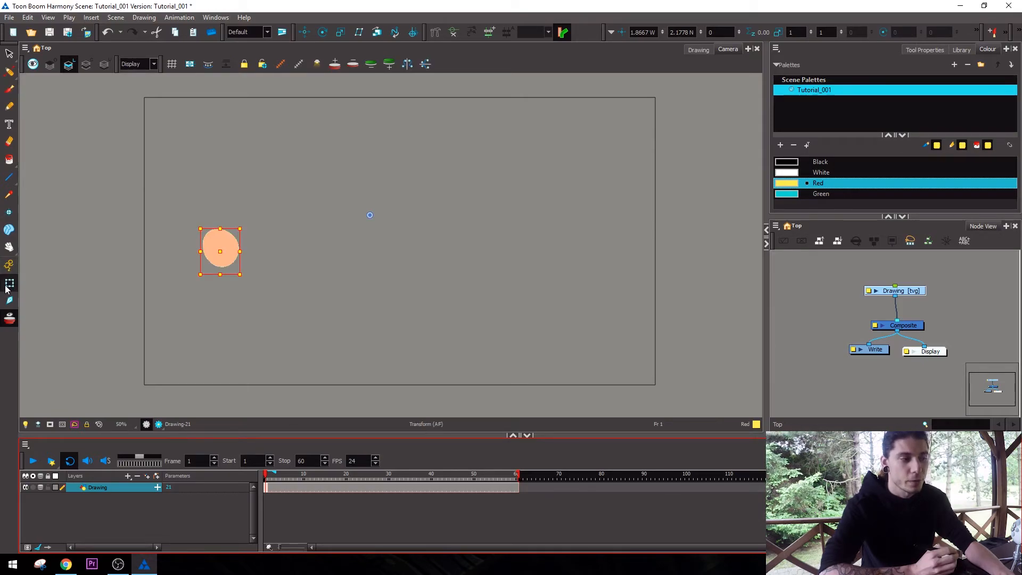
{"action": "left_click_drag", "start_coordinate": [220, 252], "coordinate": [229, 274]}
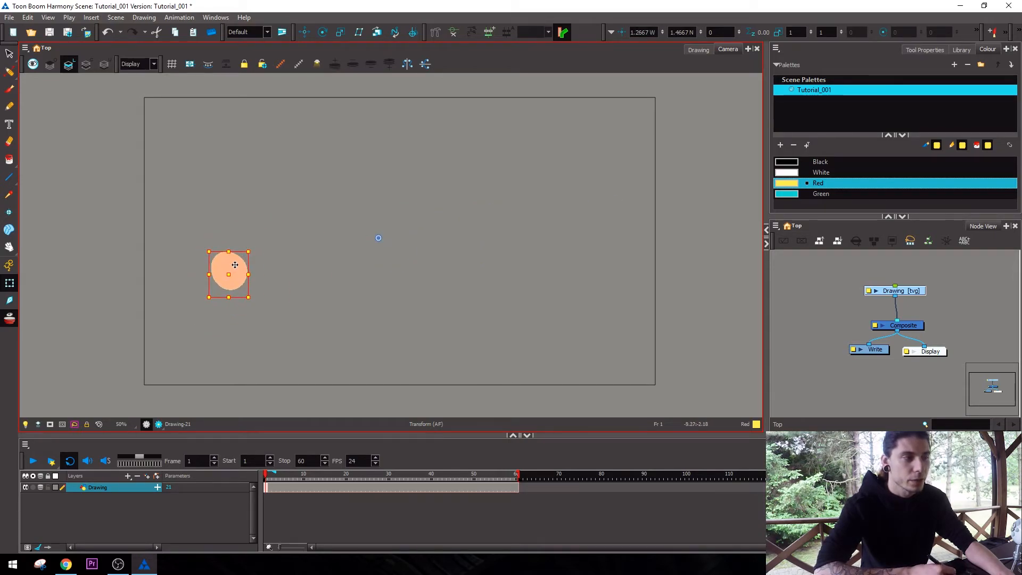
{"action": "left_click", "coordinate": [9, 53]}
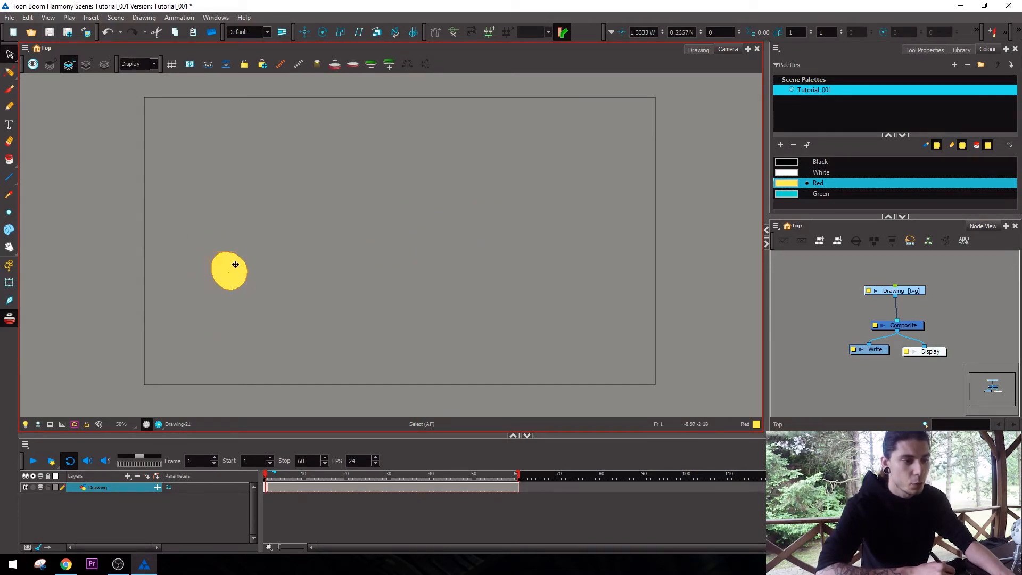
{"action": "left_click_drag", "start_coordinate": [319, 185], "coordinate": [318, 186]}
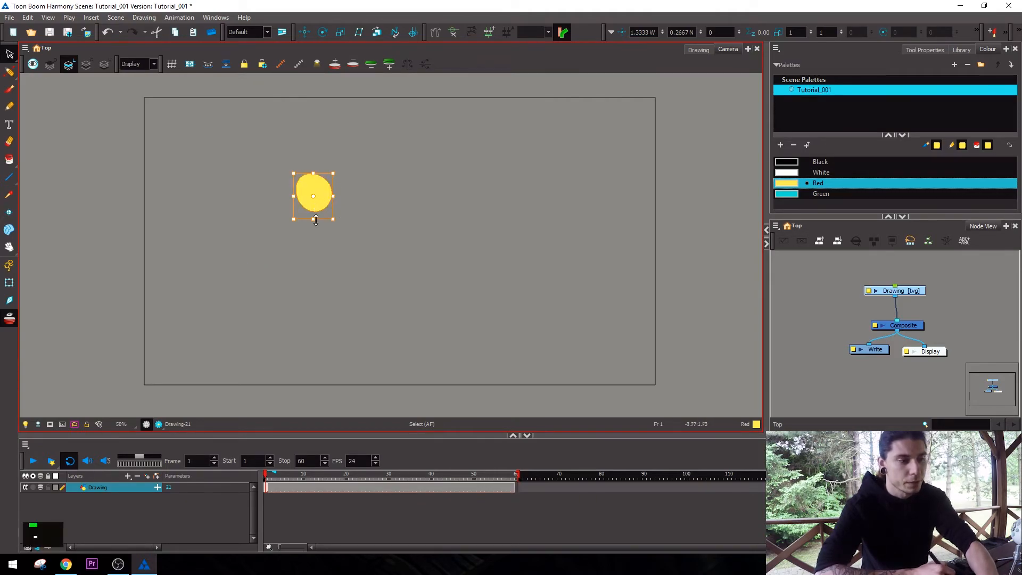
Paint a larger yellow oval beside the dot as a separate drawing on frame 2.
{"action": "left_click", "coordinate": [291, 487]}
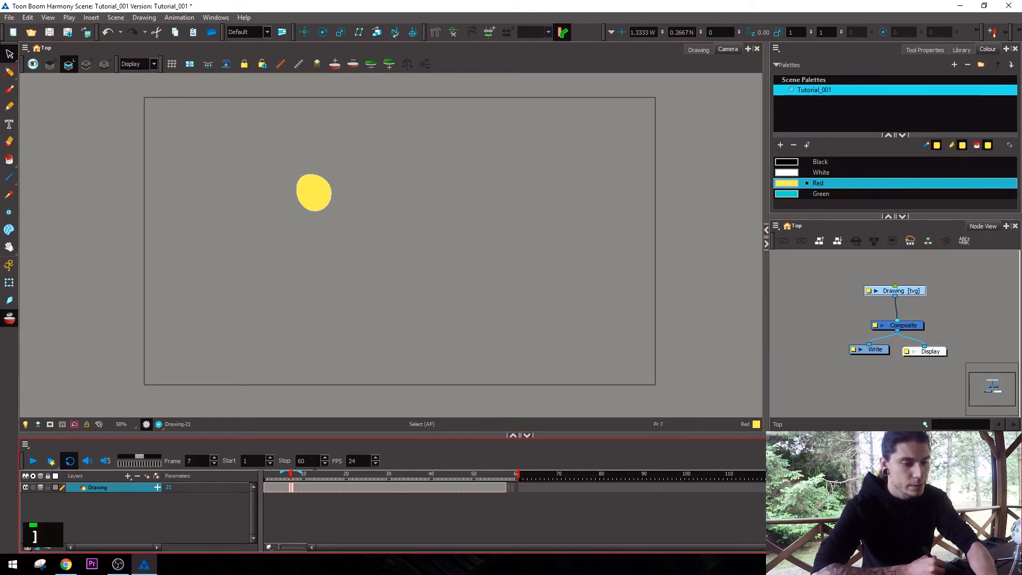
{"action": "key", "text": "]"}
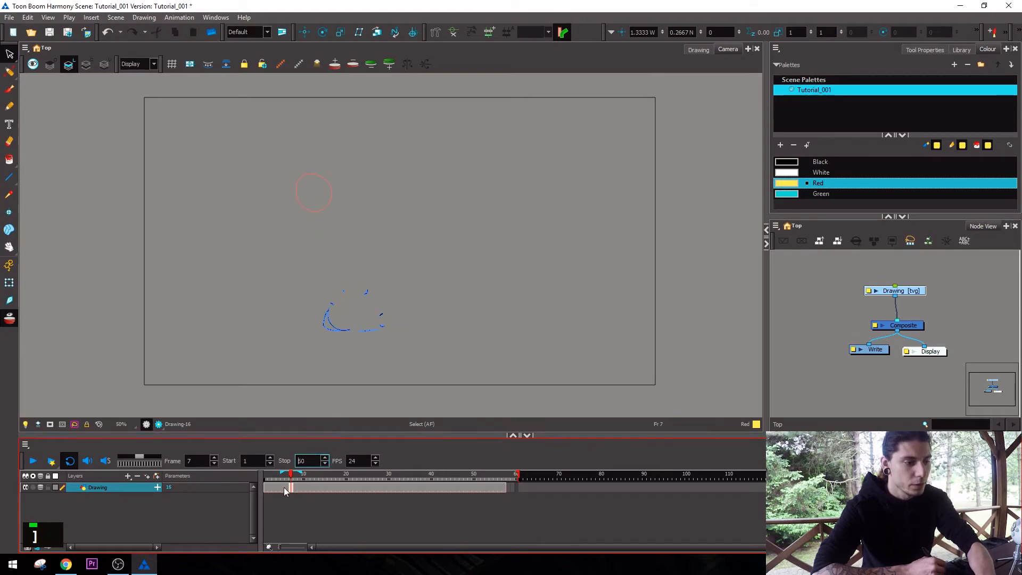
{"action": "left_click", "coordinate": [272, 487]}
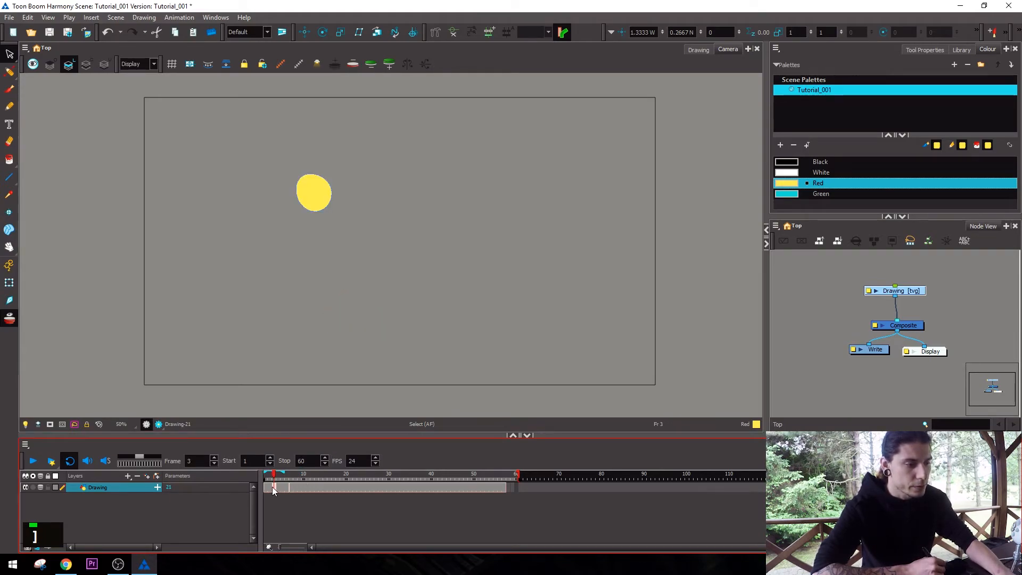
{"action": "key", "text": "alt+shift+d"}
{"action": "key", "text": "alt+shift+q"}
{"action": "key", "text": "alt+shift+w"}
{"action": "mouse_move", "coordinate": [371, 174]}
{"action": "left_mouse_down"}
{"action": "mouse_move", "coordinate": [360, 187]}
{"action": "mouse_move", "coordinate": [376, 217]}
{"action": "left_mouse_up"}
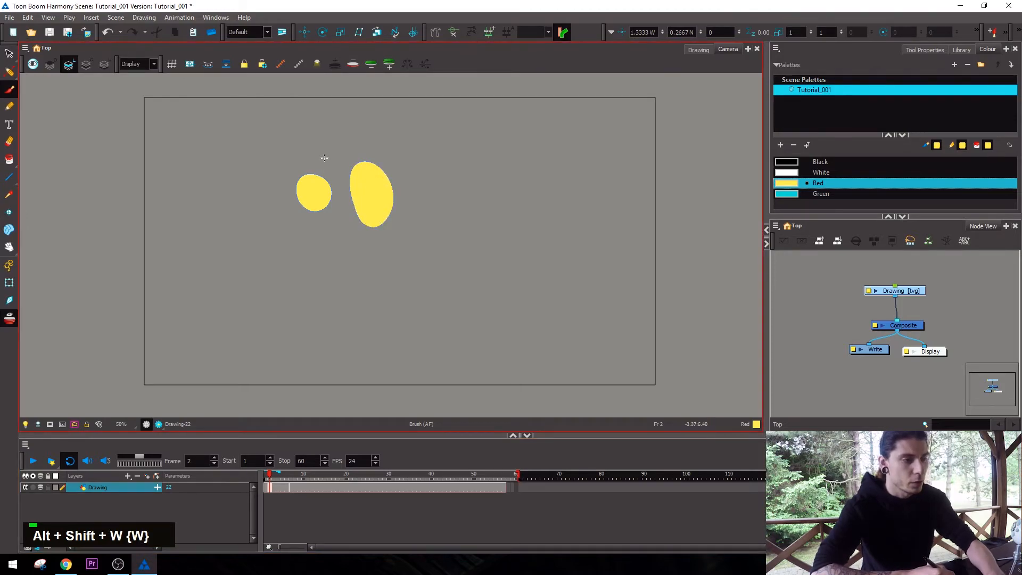
Move only frame 1's dot down with the Select tool, check frame 2 for comparison, and undo the move.
{"action": "key", "text": "alt+s"}
{"action": "left_click", "coordinate": [268, 486]}
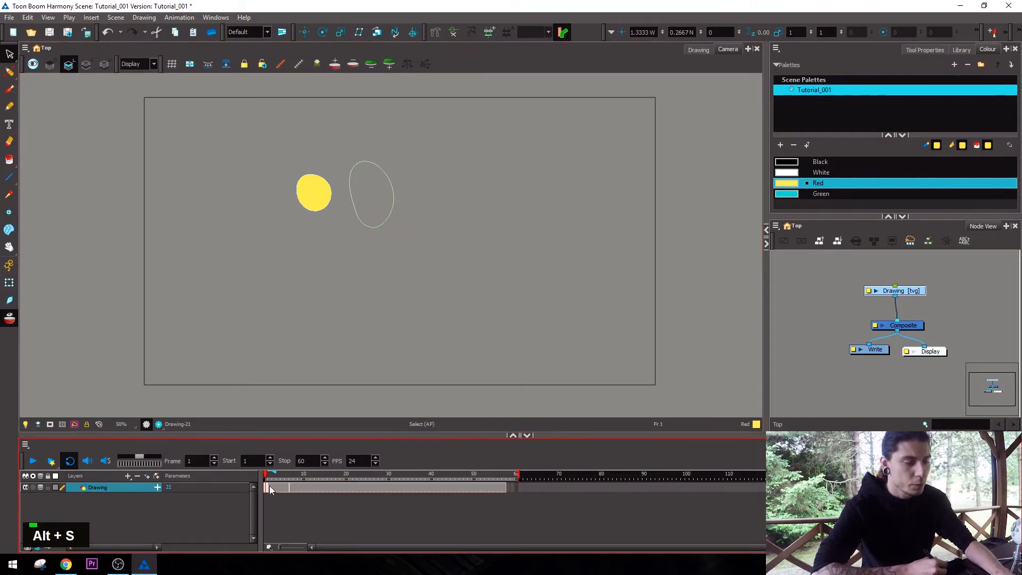
{"action": "left_click", "coordinate": [320, 202]}
{"action": "left_click_drag", "start_coordinate": [321, 201], "coordinate": [319, 256]}
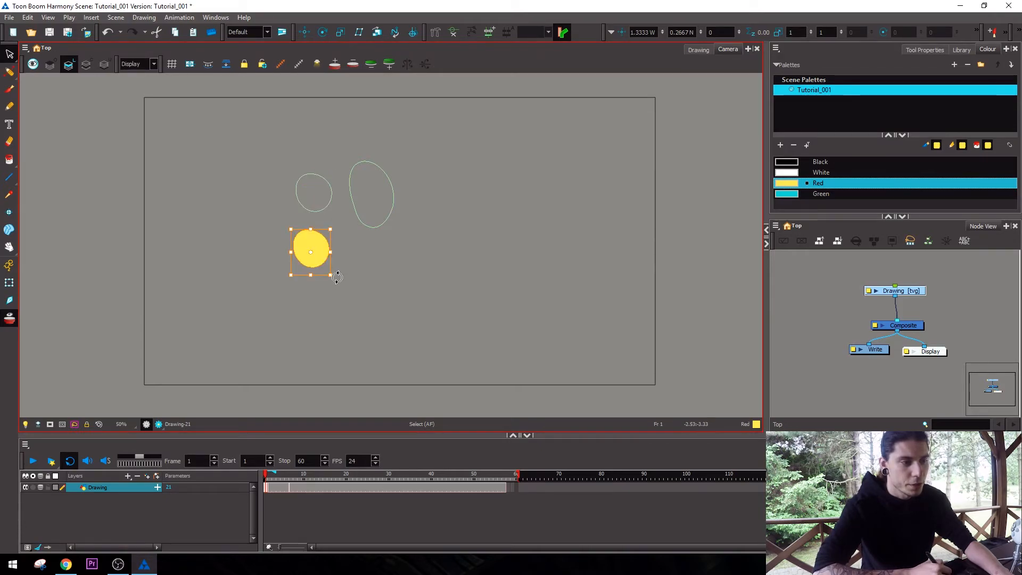
{"action": "left_click", "coordinate": [270, 487]}
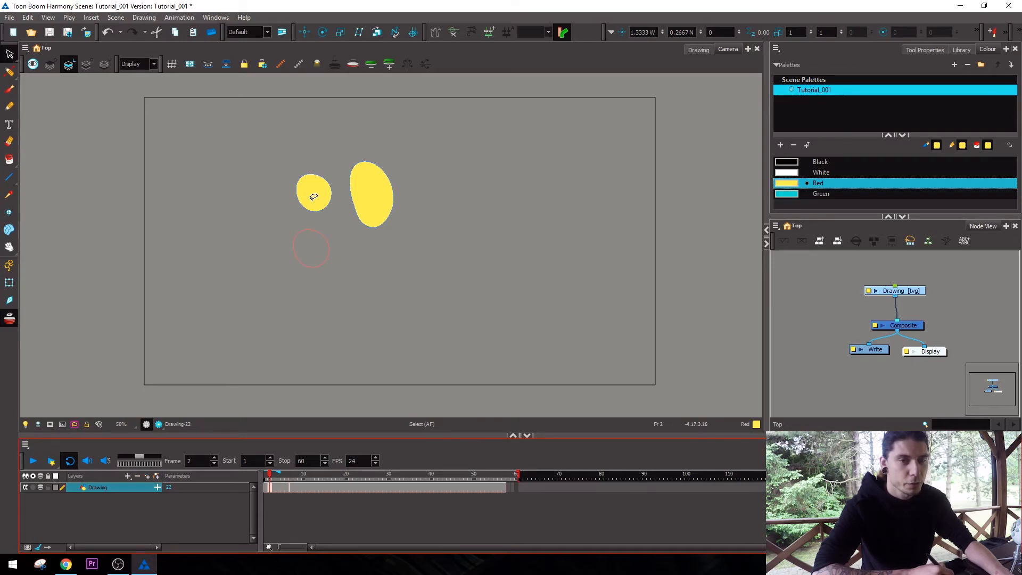
{"action": "key", "text": "ctrl+z"}
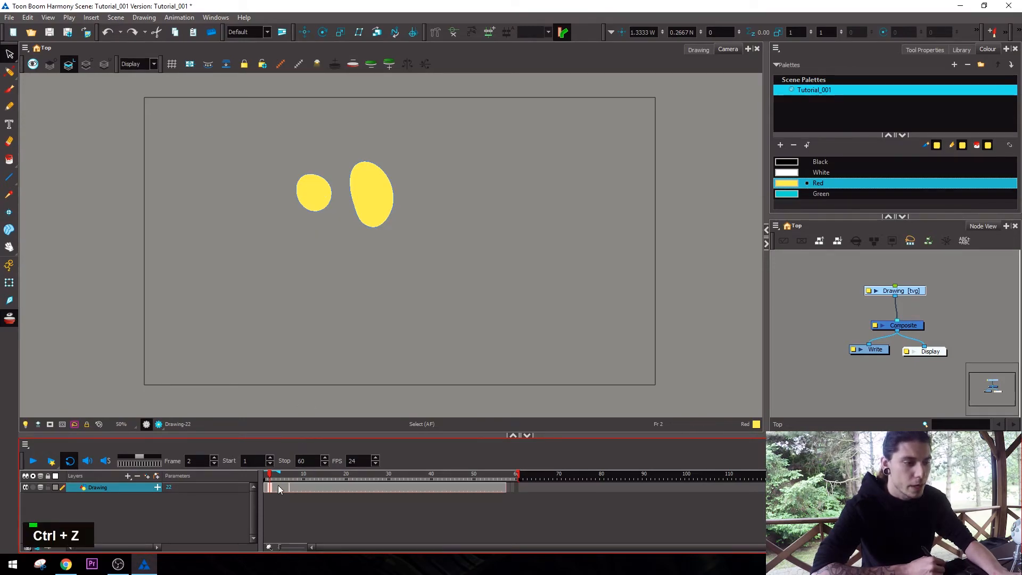
On frame 1, move the whole Drawing layer around with the Transform tool, finishing with Animate mode on at about 3.17 W, 0.31 S.
{"action": "left_click_drag", "start_coordinate": [294, 490], "coordinate": [270, 490]}
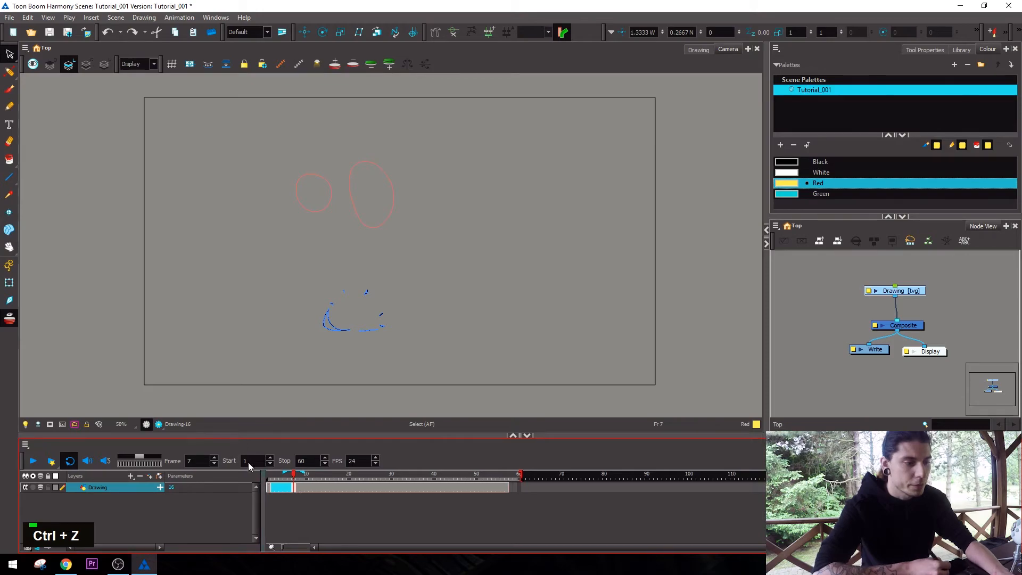
{"action": "left_click", "coordinate": [269, 488]}
{"action": "key", "text": "alt"}
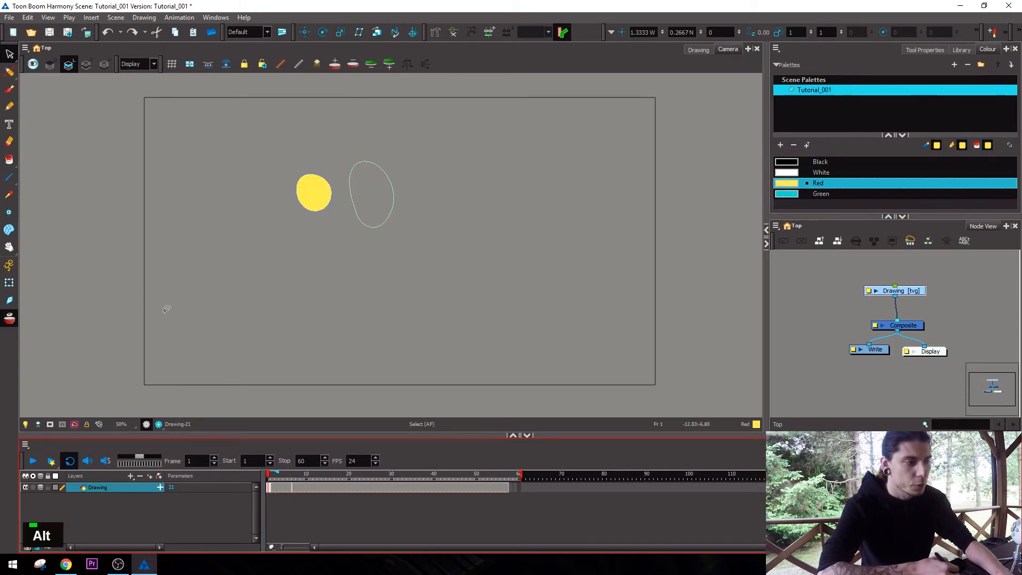
{"action": "left_click", "coordinate": [9, 283]}
{"action": "left_click_drag", "start_coordinate": [317, 197], "coordinate": [296, 225]}
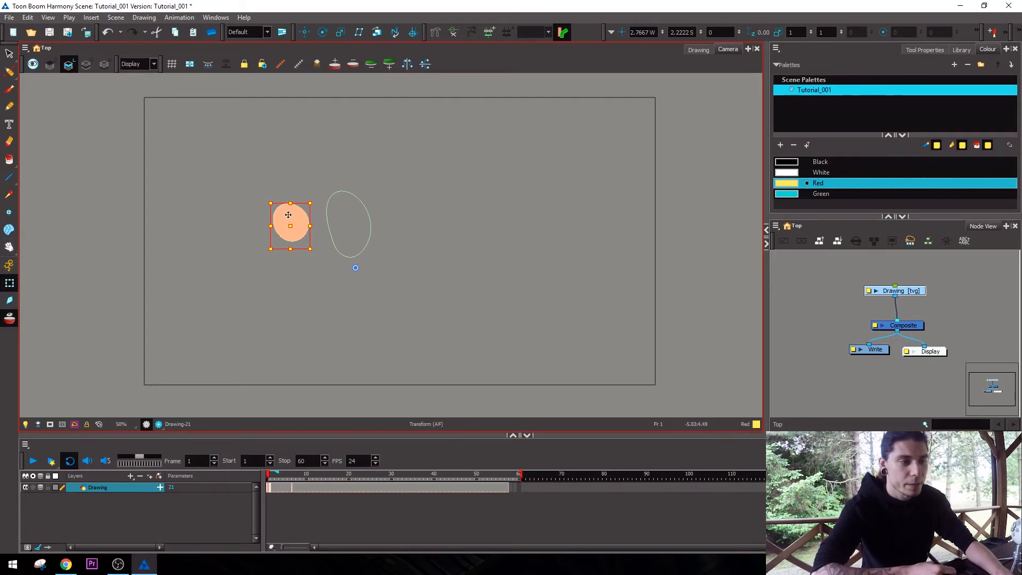
{"action": "left_click_drag", "start_coordinate": [301, 218], "coordinate": [214, 290]}
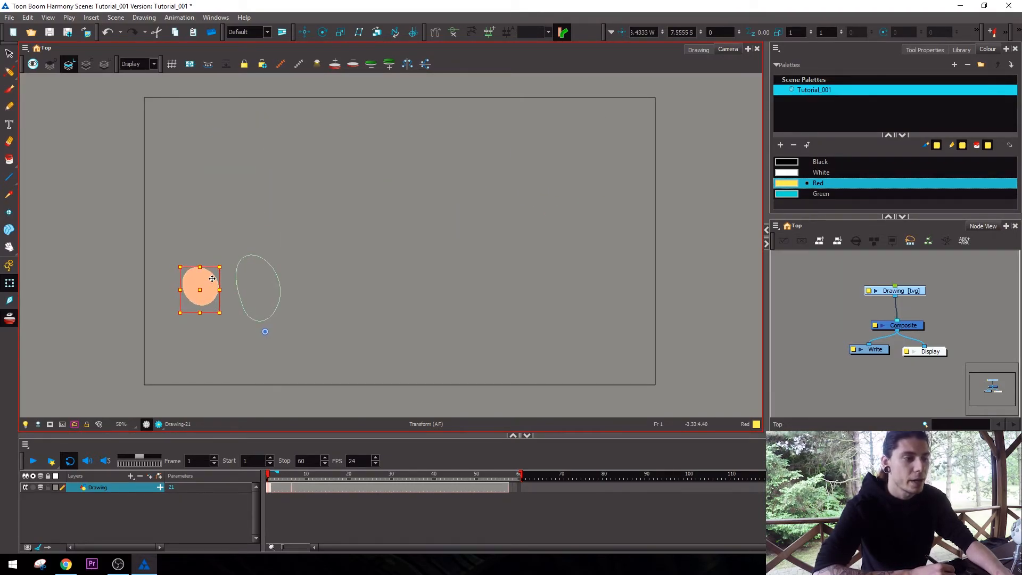
{"action": "left_click_drag", "start_coordinate": [209, 280], "coordinate": [378, 232]}
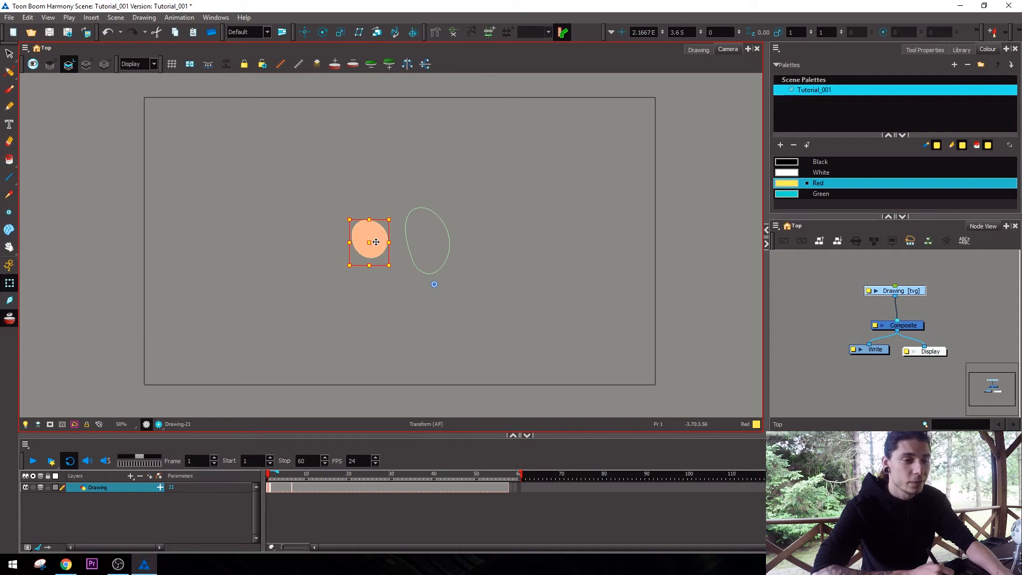
{"action": "left_click_drag", "start_coordinate": [380, 241], "coordinate": [343, 192]}
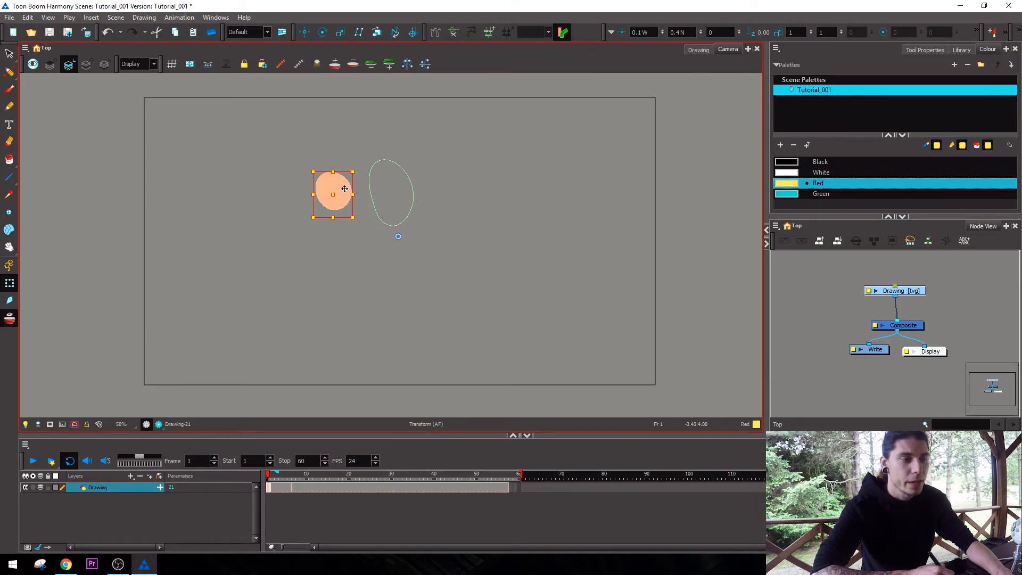
{"action": "left_click_drag", "start_coordinate": [345, 192], "coordinate": [275, 297]}
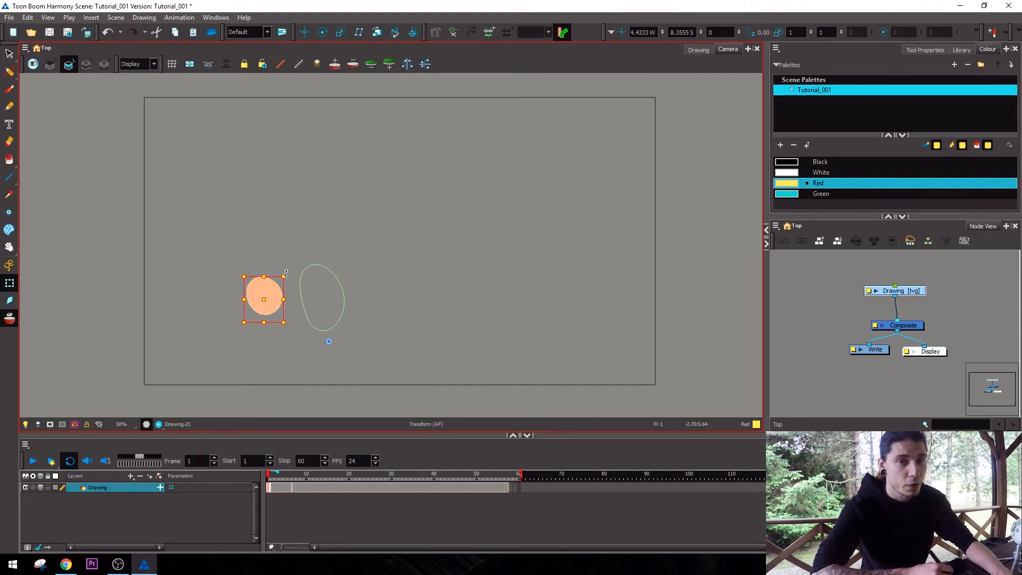
{"action": "left_click_drag", "start_coordinate": [268, 290], "coordinate": [255, 256]}
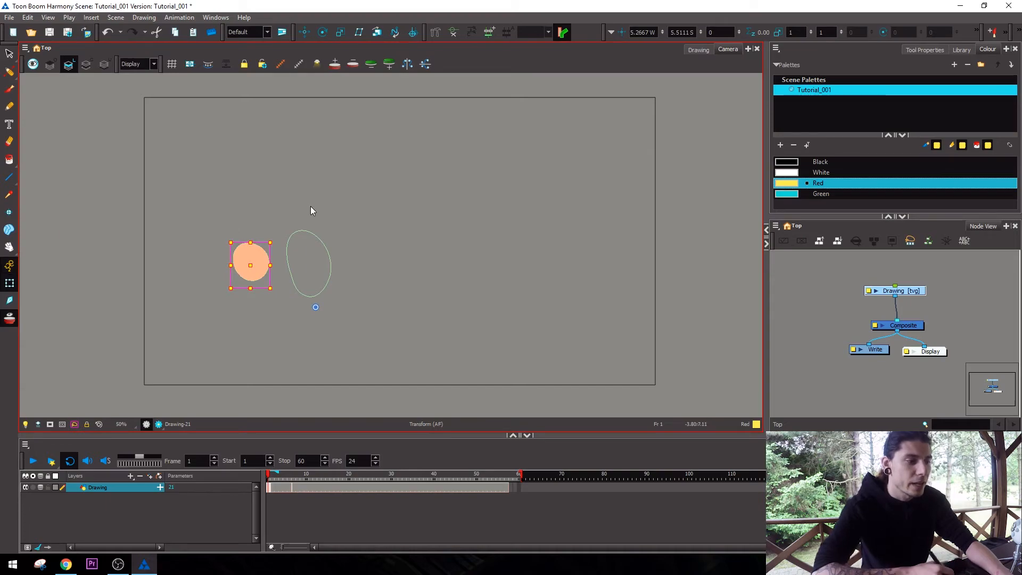
{"action": "left_click_drag", "start_coordinate": [260, 247], "coordinate": [294, 185]}
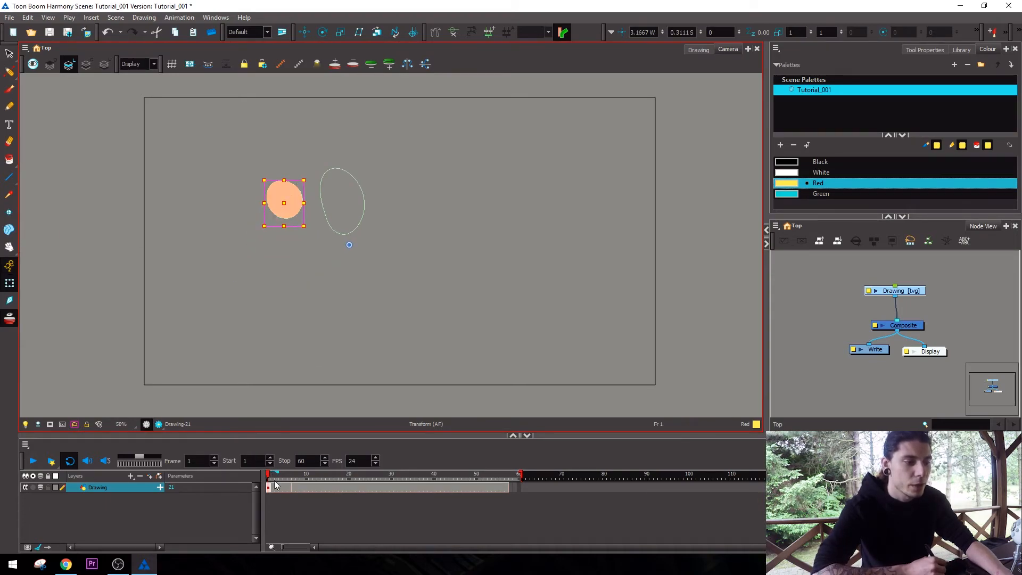
Delete the exposures from frame 2 onward and extend the single dot's exposure to frame 60.
{"action": "left_click", "coordinate": [327, 488]}
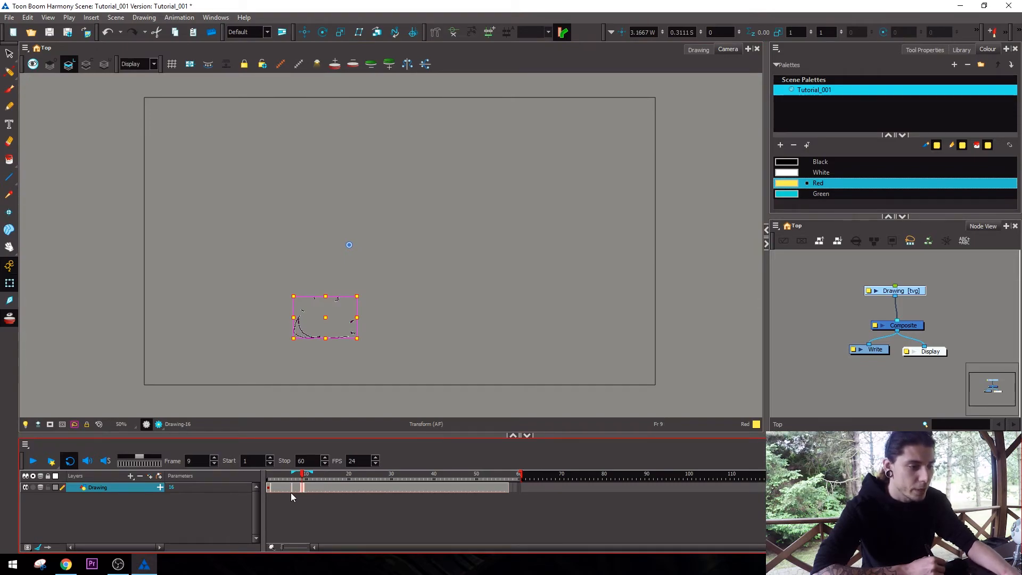
{"action": "left_click_drag", "start_coordinate": [272, 489], "coordinate": [517, 489]}
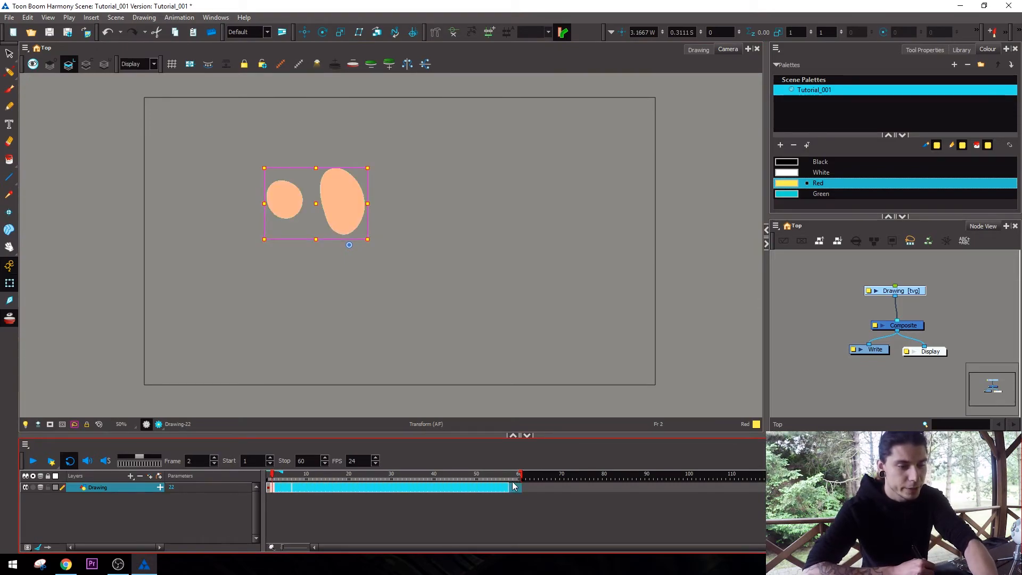
{"action": "key", "text": "Delete"}
{"action": "left_click", "coordinate": [519, 489]}
{"action": "key", "text": "F5"}
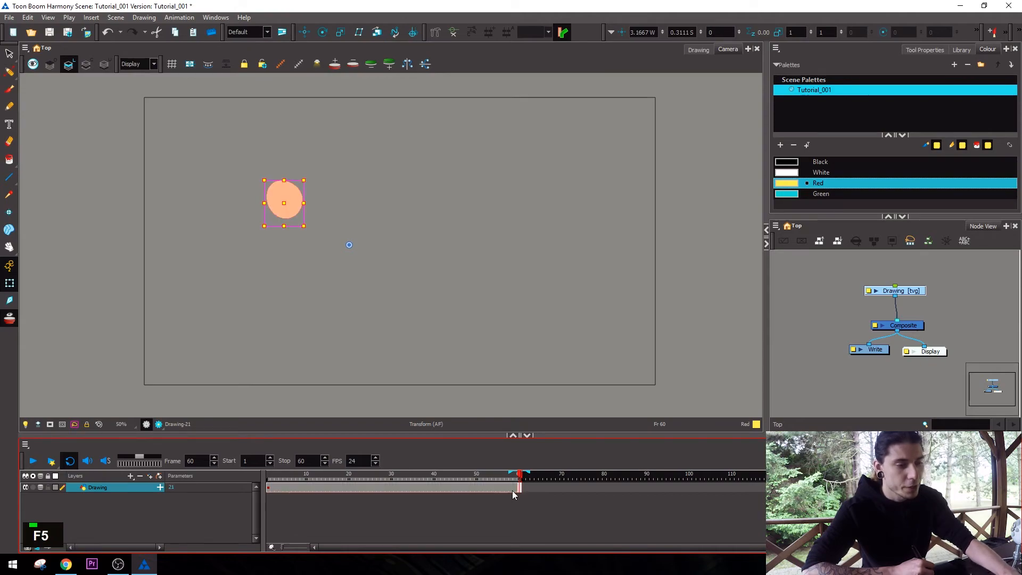
Add keyframes to the Drawing layer at frames 28 and 60.
{"action": "left_click", "coordinate": [383, 489]}
{"action": "key", "text": "F6"}
{"action": "left_click", "coordinate": [521, 489]}
{"action": "key", "text": "F6"}
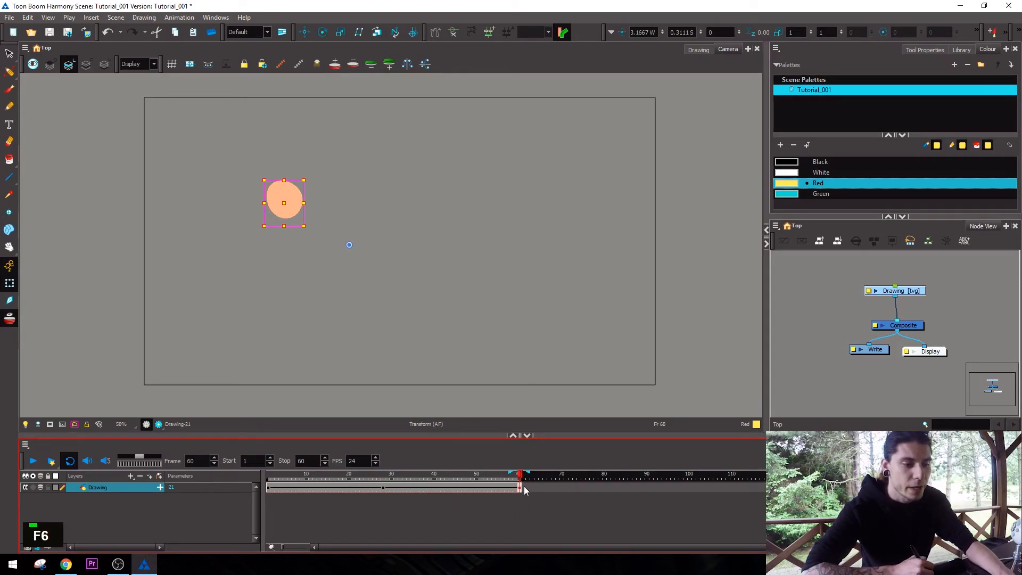
Move the dot to the upper right on frame 28 and to about 4 E, 11.47 S on frame 60, and play the animation.
{"action": "left_click", "coordinate": [383, 488]}
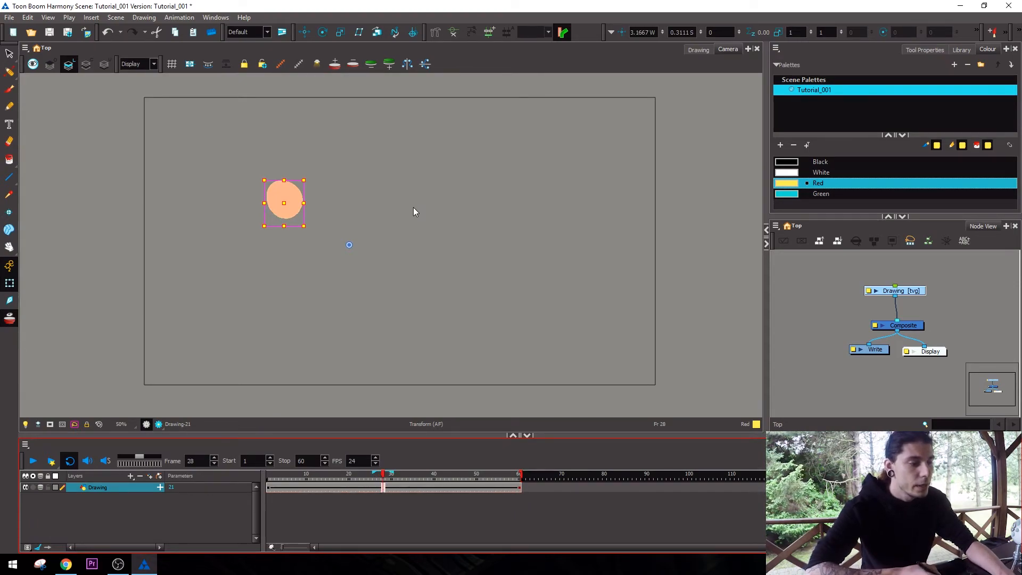
{"action": "left_click", "coordinate": [10, 283]}
{"action": "left_click_drag", "start_coordinate": [282, 210], "coordinate": [503, 166]}
{"action": "left_click", "coordinate": [519, 489]}
{"action": "left_click_drag", "start_coordinate": [283, 191], "coordinate": [399, 328]}
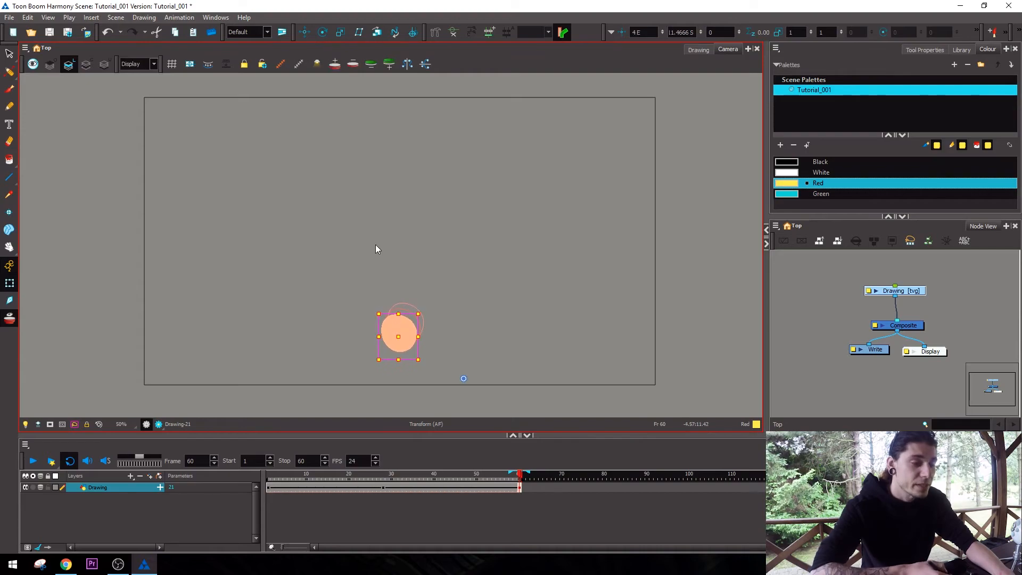
{"action": "left_click", "coordinate": [32, 461]}
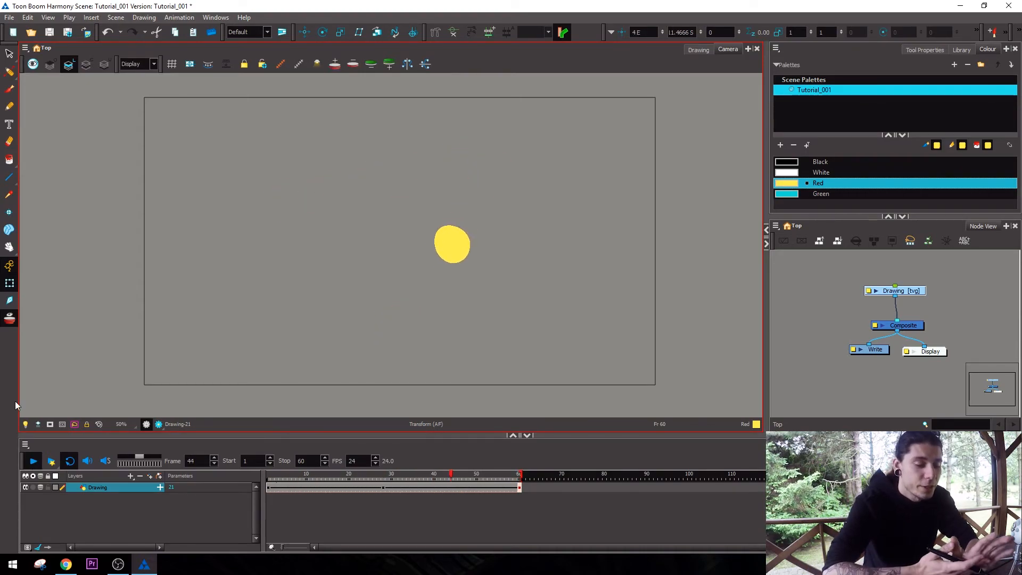